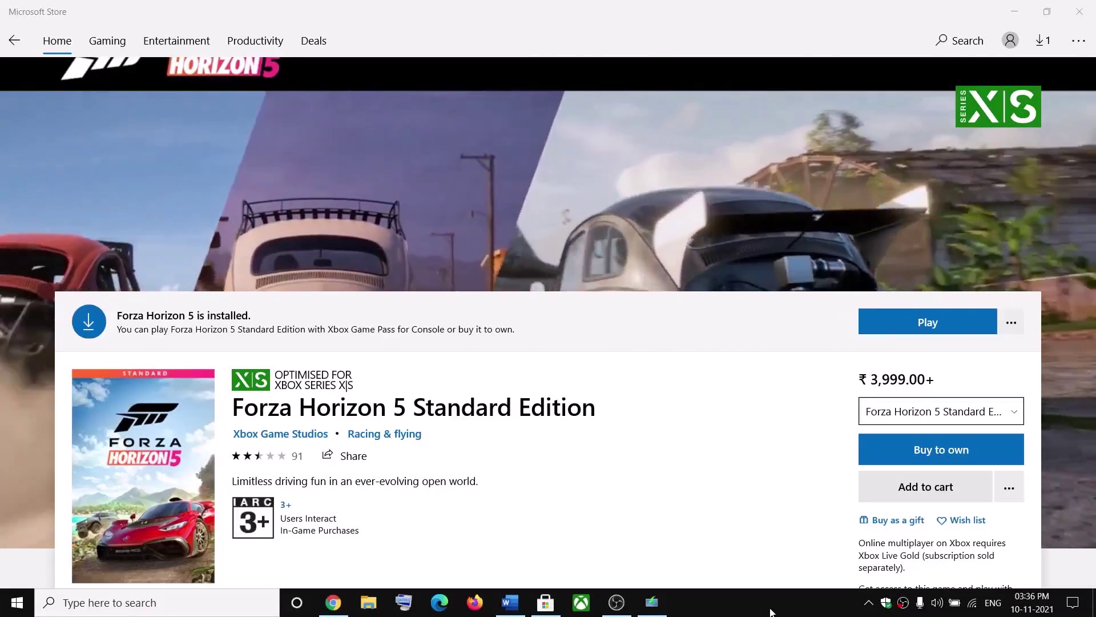
Bring the Word checklist for error 0x803F8001 in front of the Store's Forza Horizon 5 page
scroll(651, 240, up, 4)
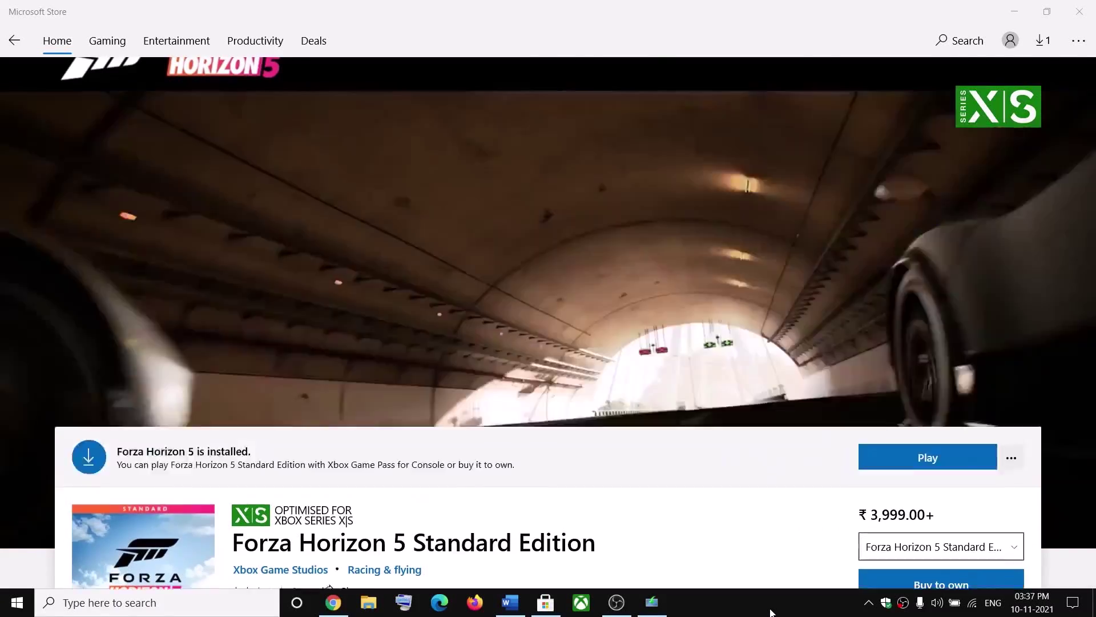
scroll(651, 240, down, 4)
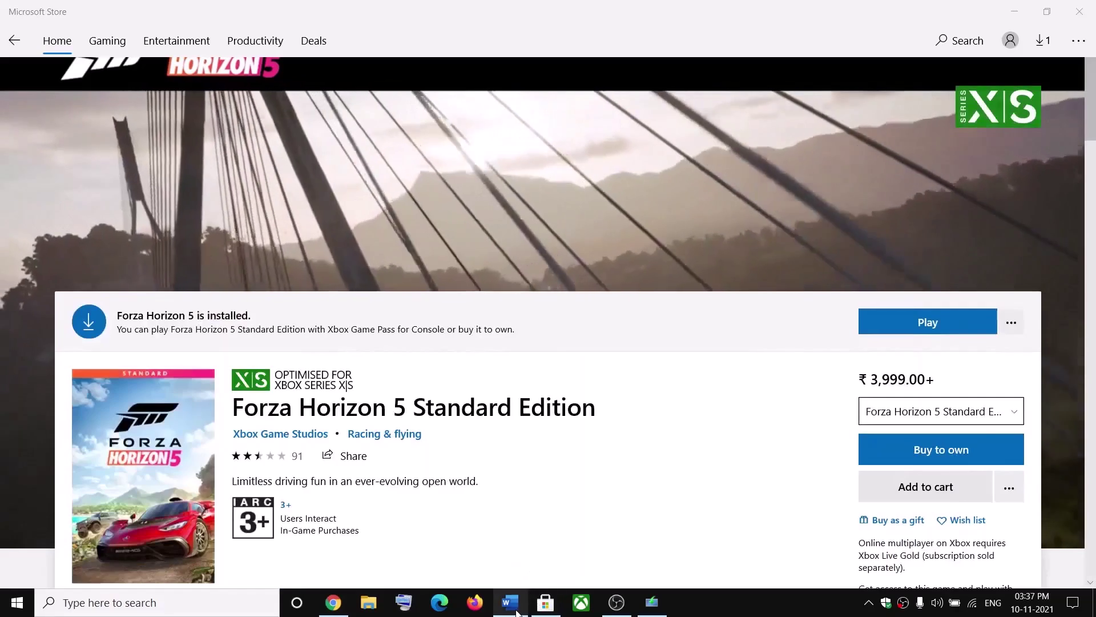
click(510, 602)
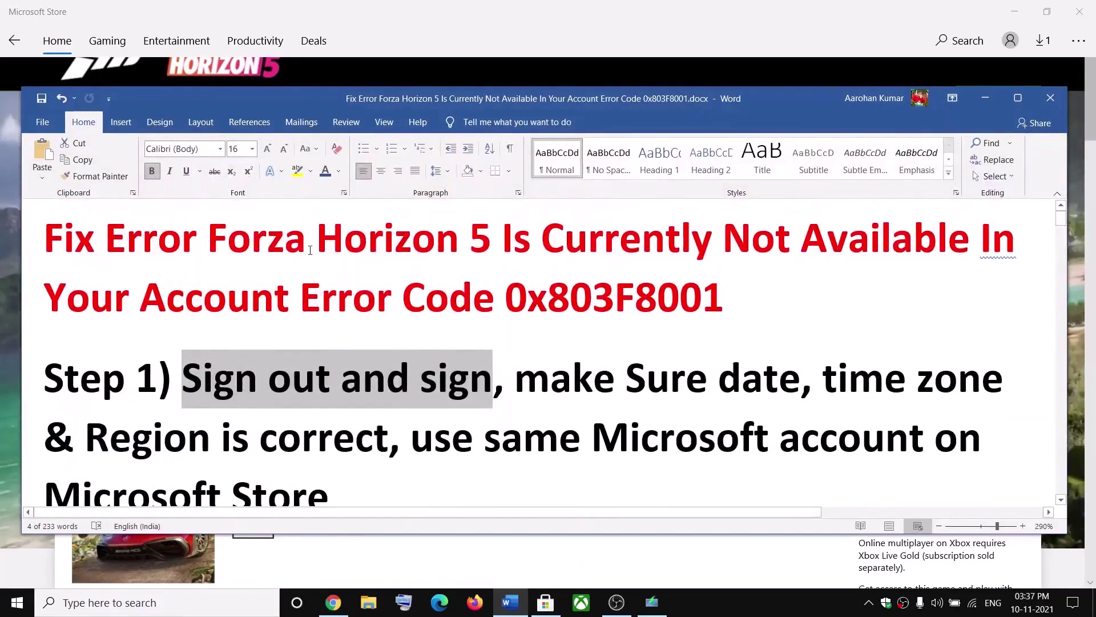
drag(217, 237, 726, 301)
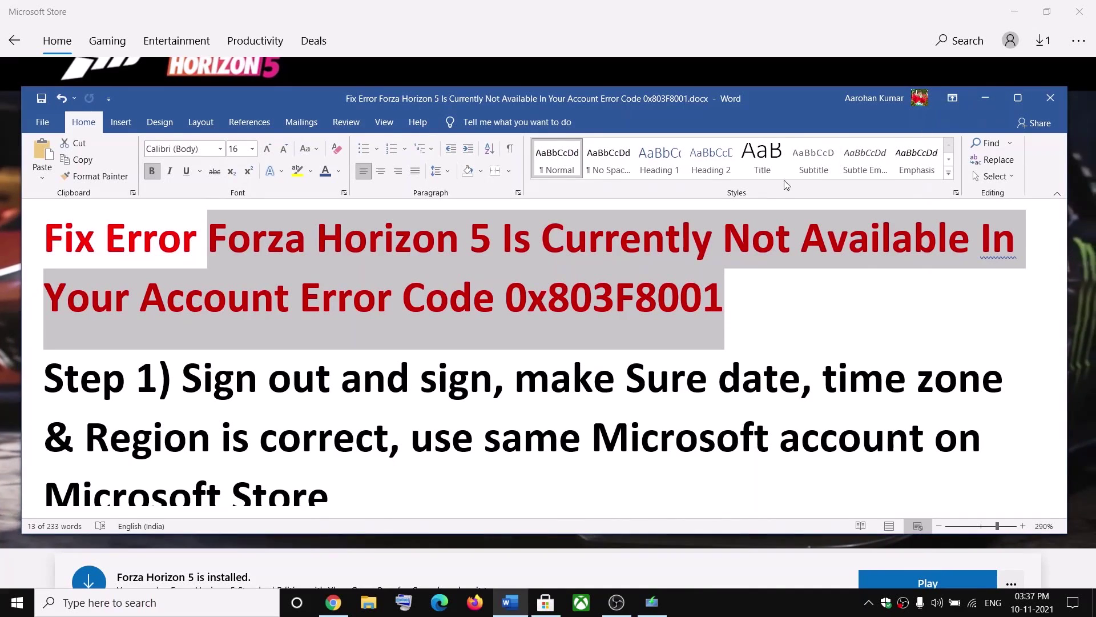
drag(182, 380, 483, 380)
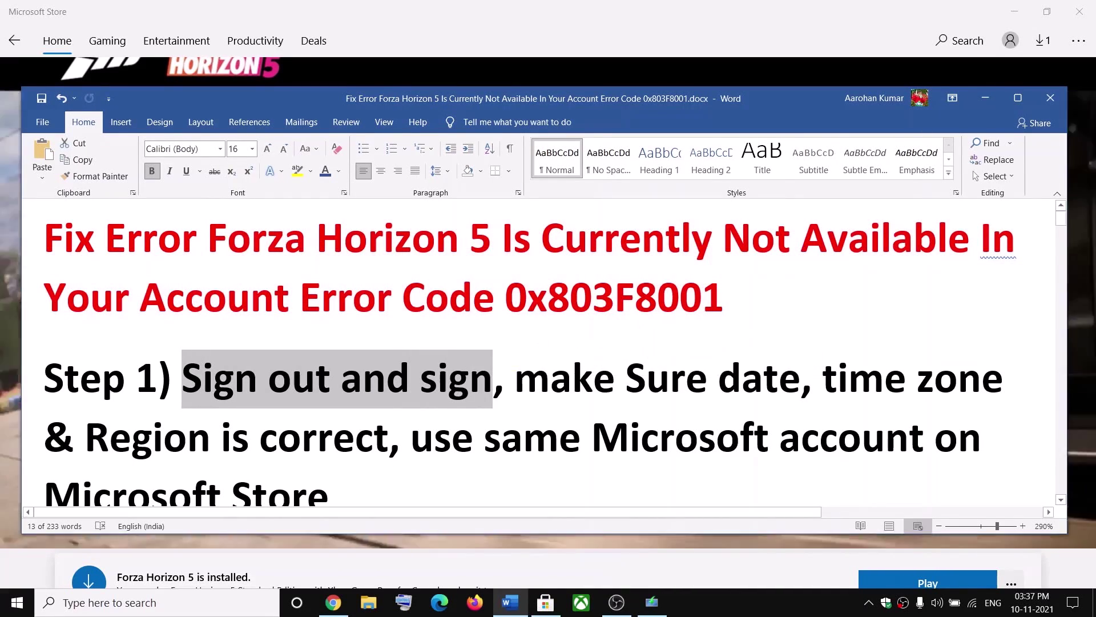
Hide the checklist and sign out of the Microsoft account in the Store
click(985, 99)
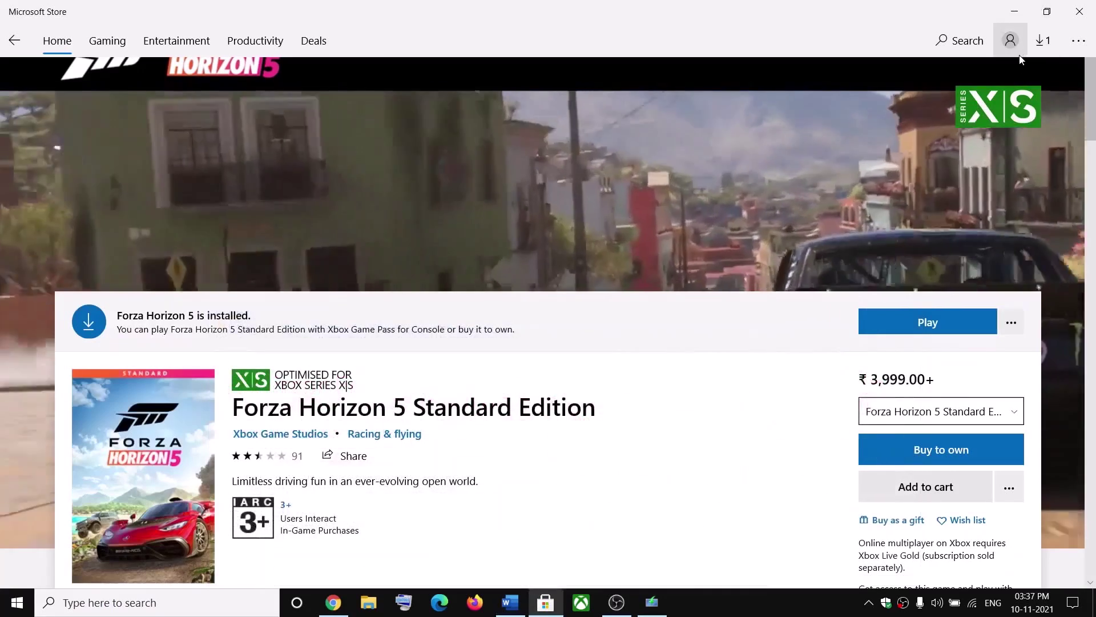
click(1008, 44)
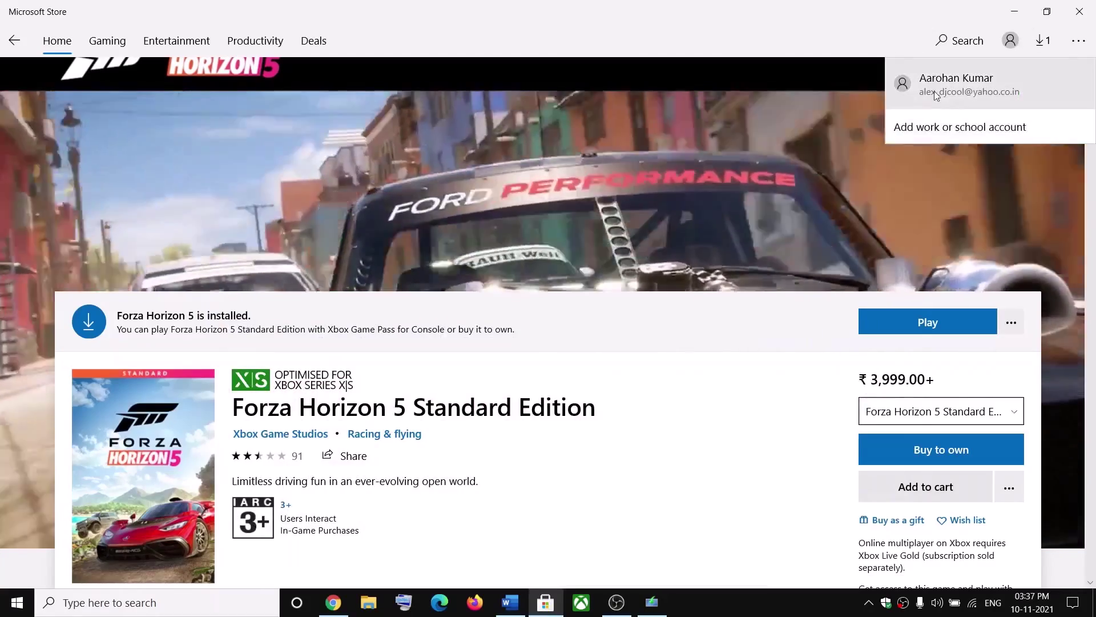
click(954, 82)
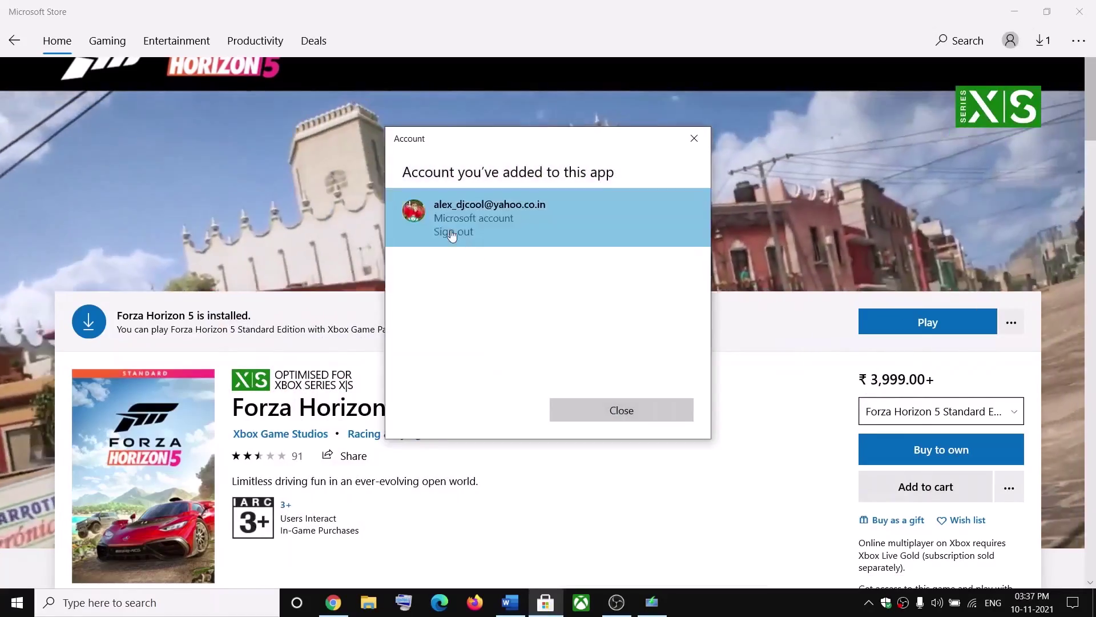
click(454, 234)
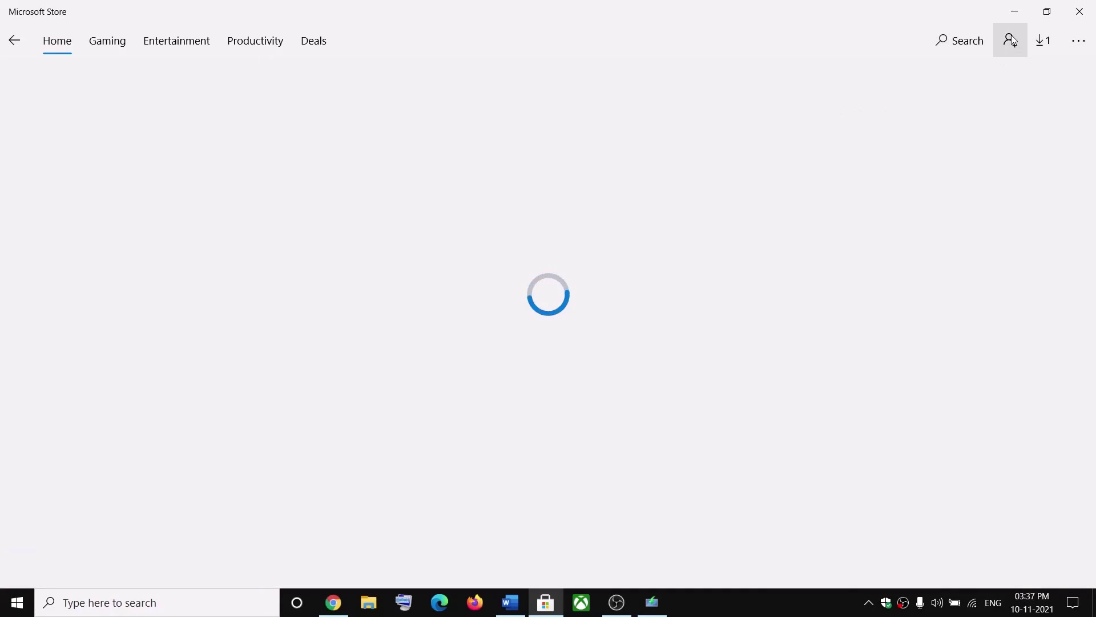
Sign back into the Store with the same Microsoft account using its PIN, then restore the checklist
click(1012, 36)
click(926, 83)
click(473, 230)
click(648, 437)
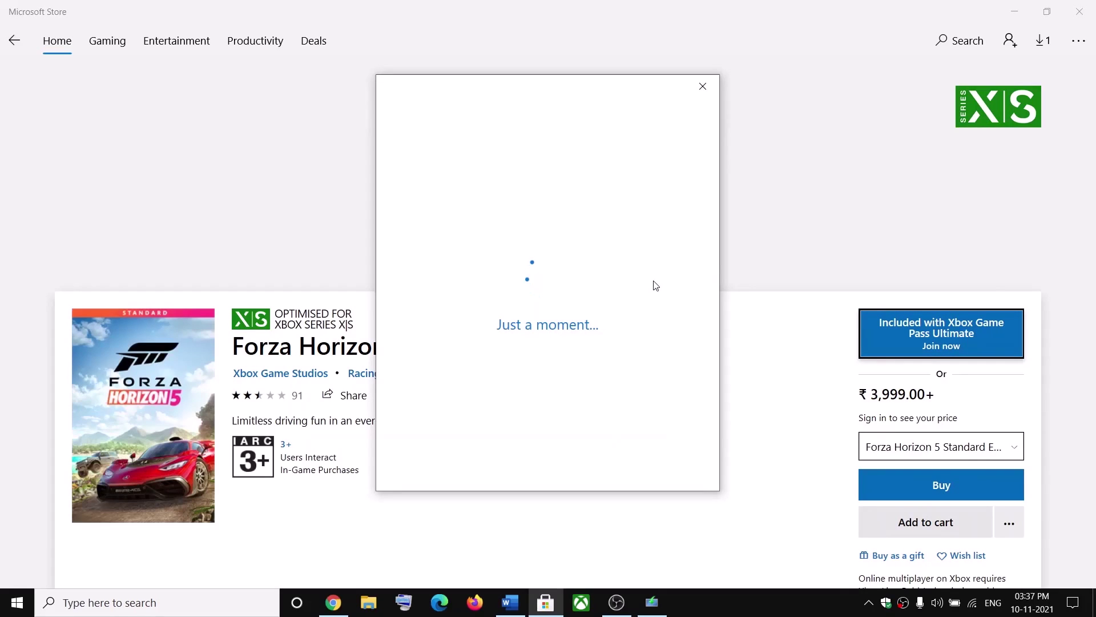
text(1234)
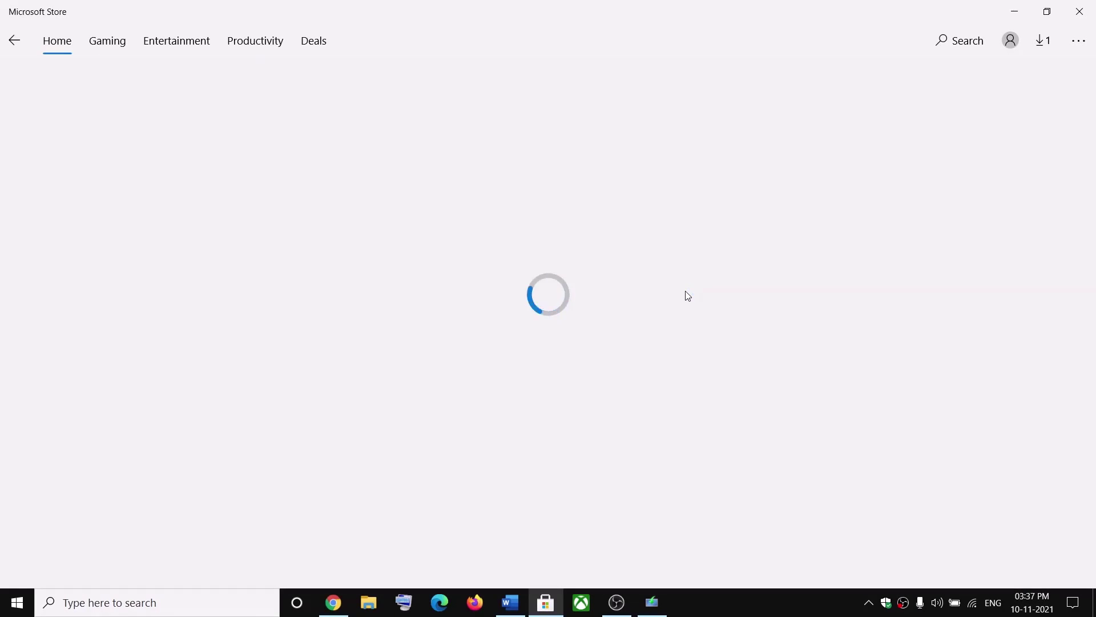
click(510, 602)
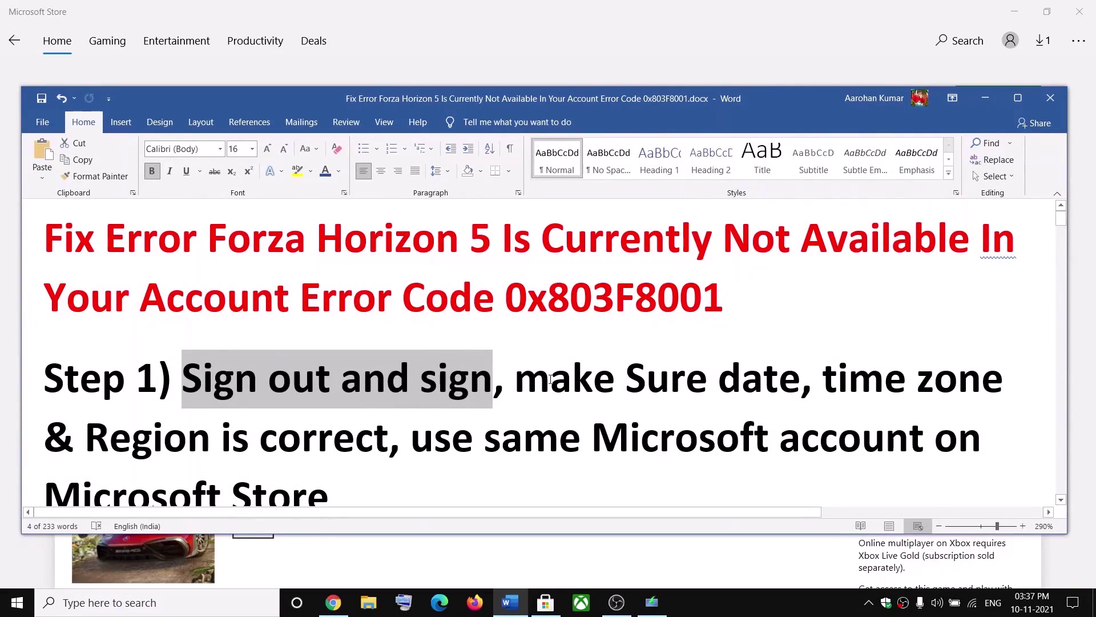
Highlight Step 1's date, time zone and region item, then minimize the checklist
drag(527, 385, 389, 444)
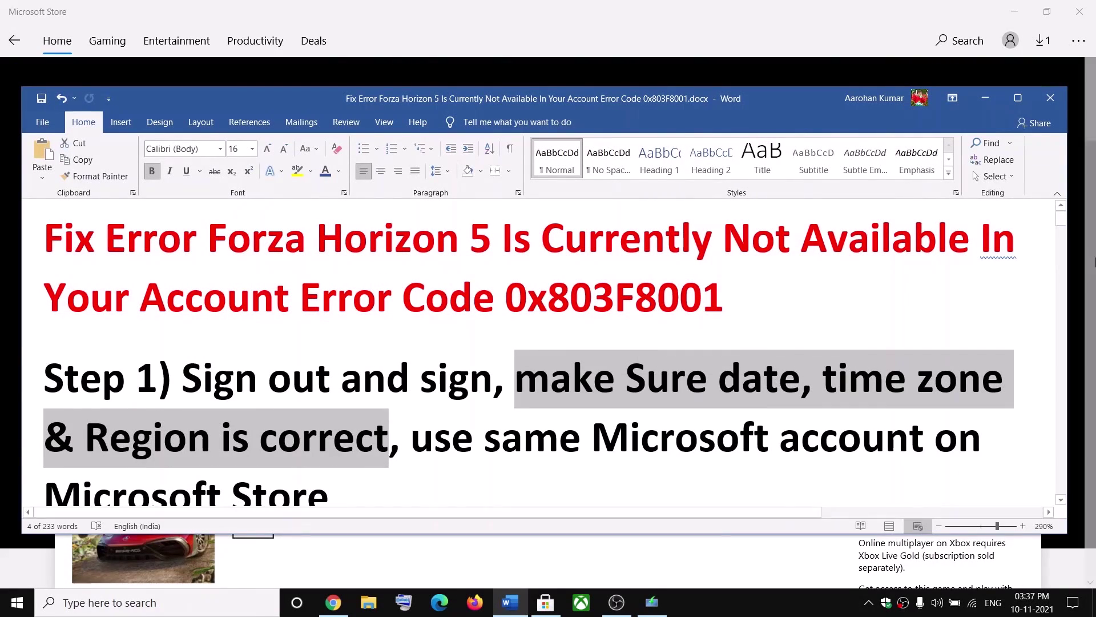
click(986, 98)
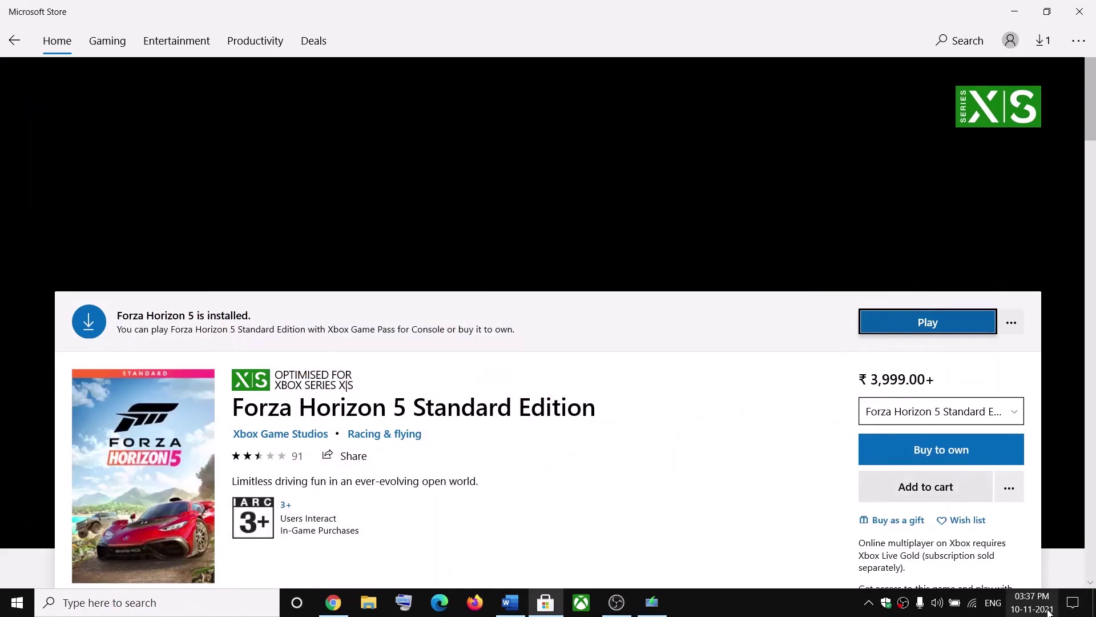
Open Date & time settings from the taskbar and keep the country or region set to India
right_click(1025, 609)
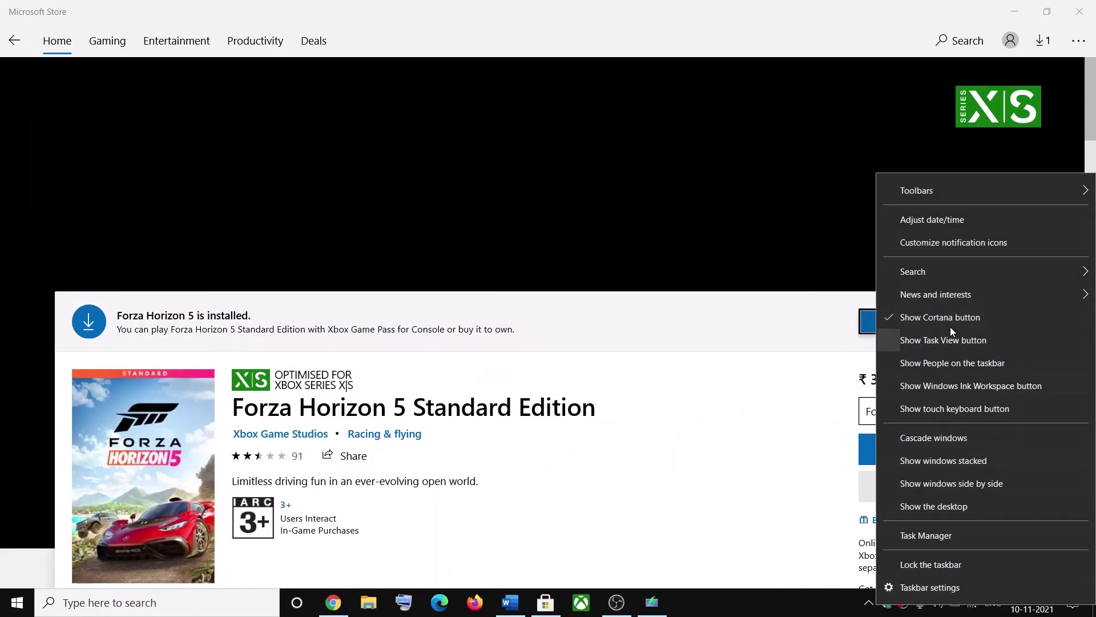
click(980, 217)
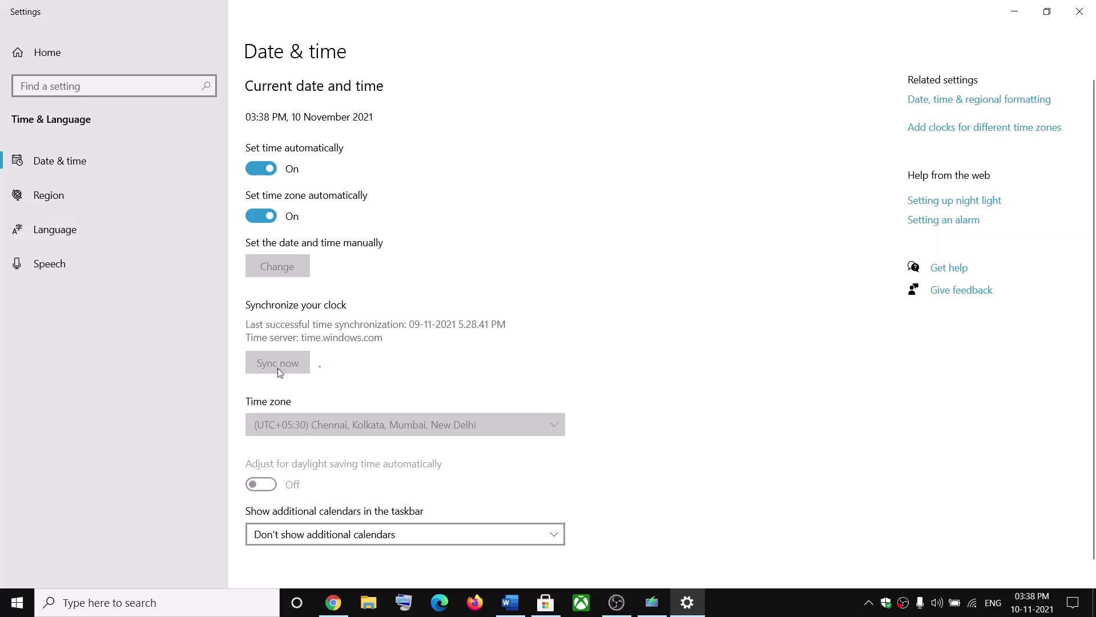
click(39, 197)
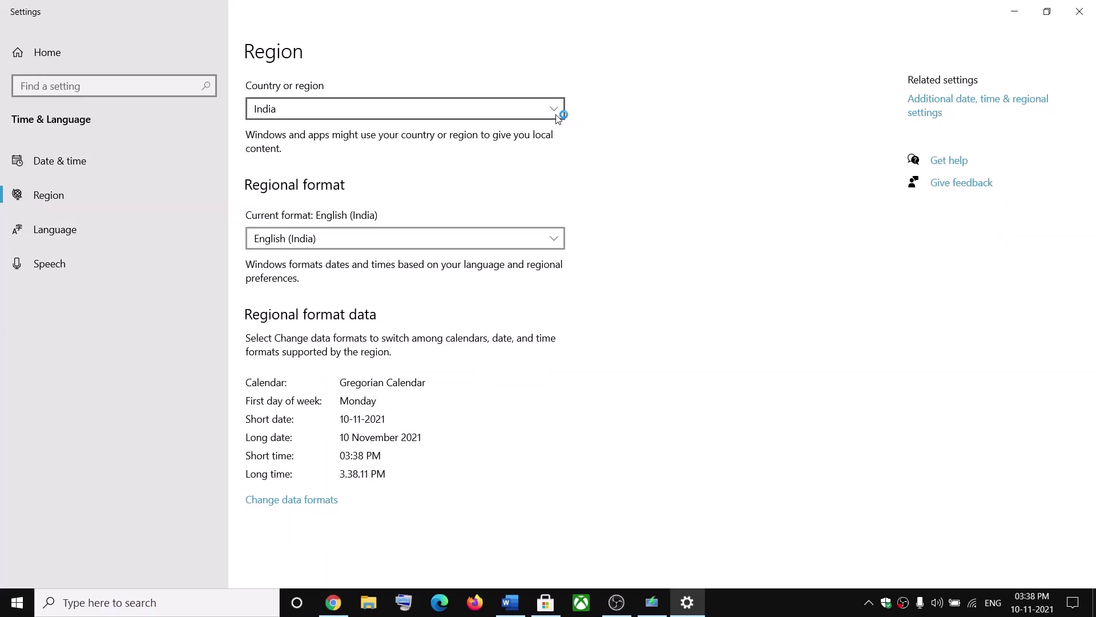
click(555, 115)
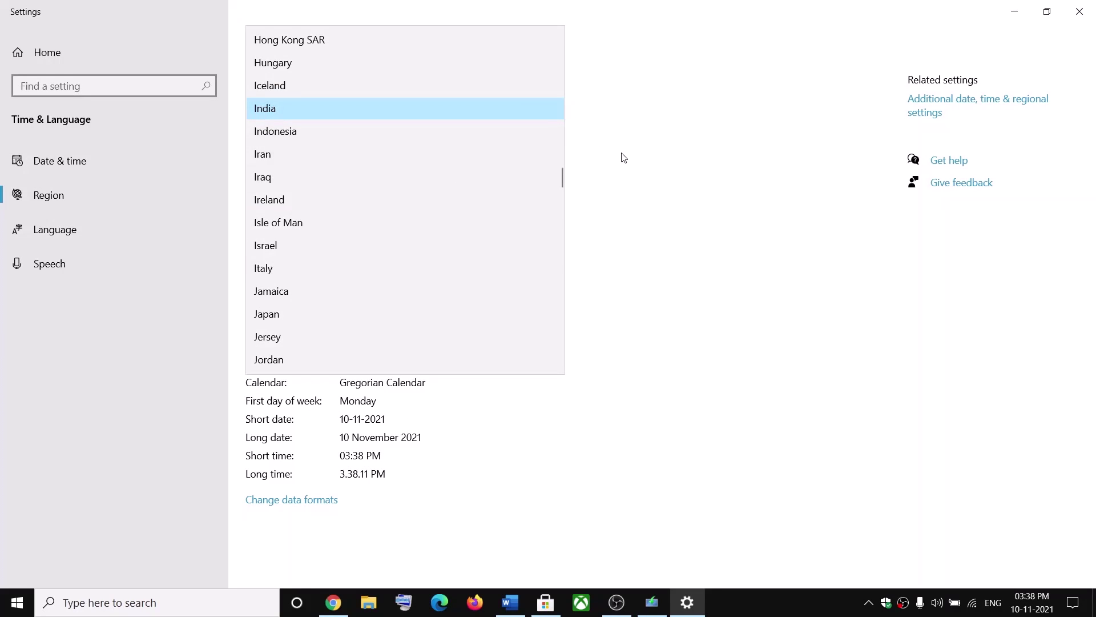
click(623, 158)
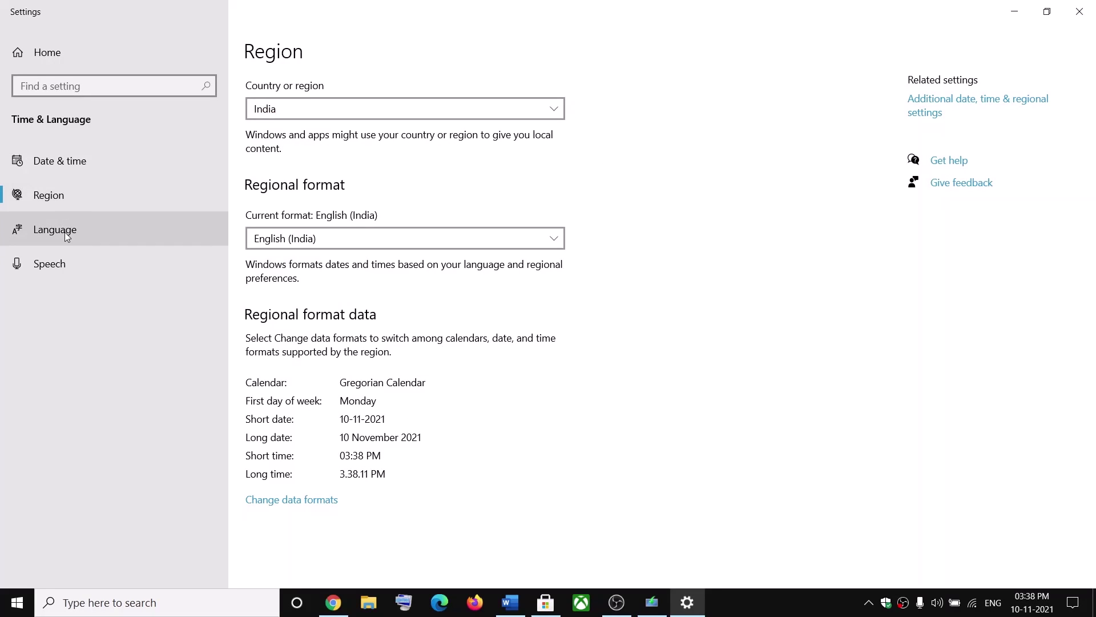
Confirm the date is 10 November 2021 in the classic Date and Time dialog, then close Settings
click(57, 160)
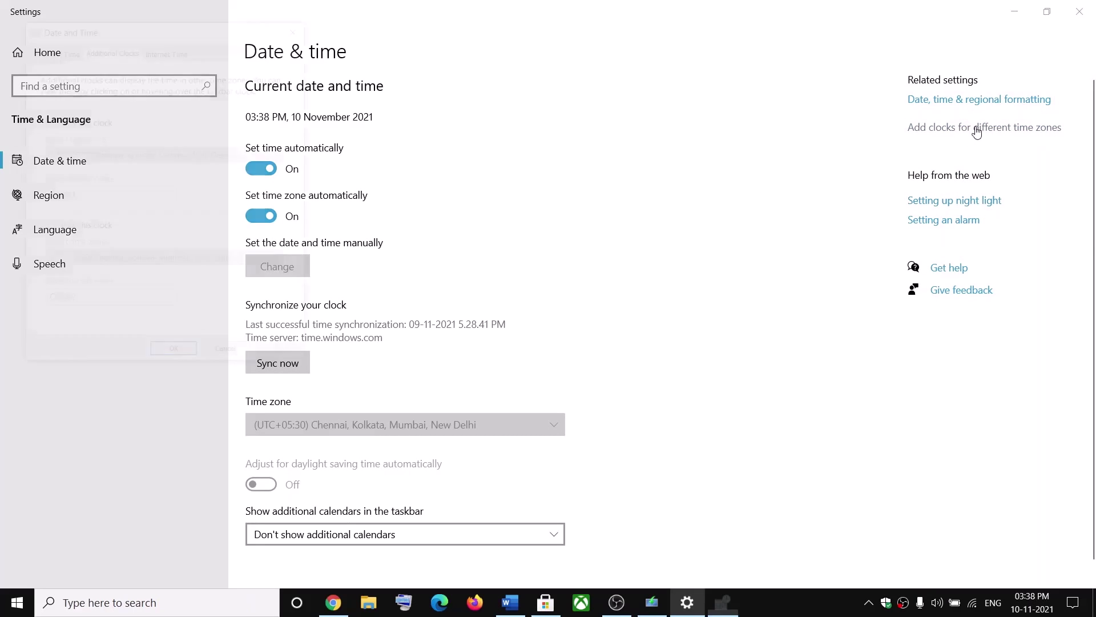
click(980, 129)
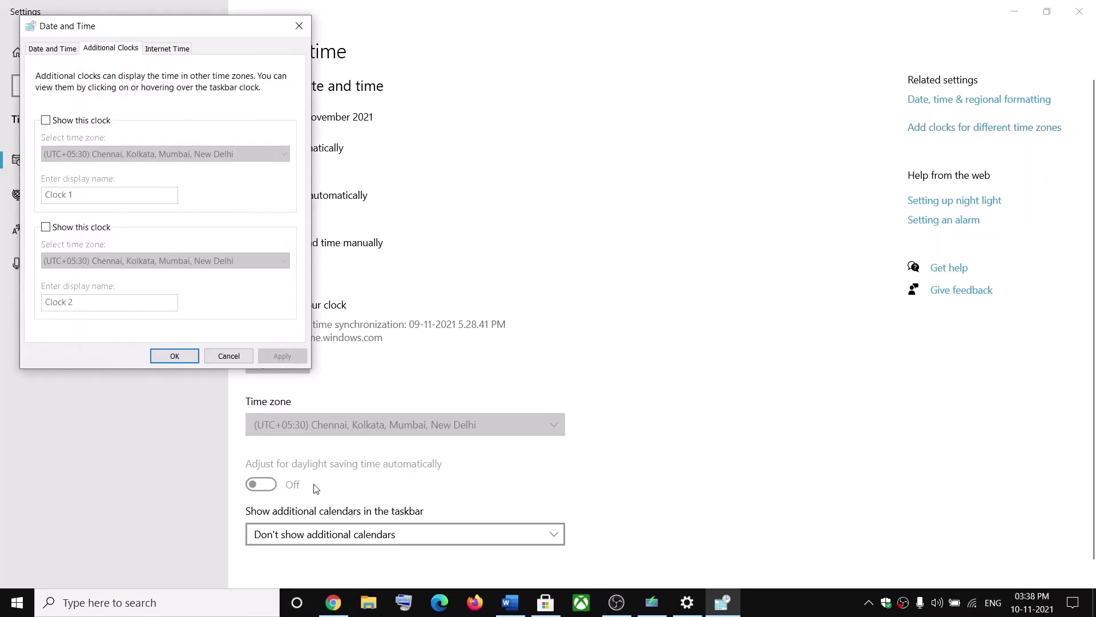
drag(128, 38, 380, 72)
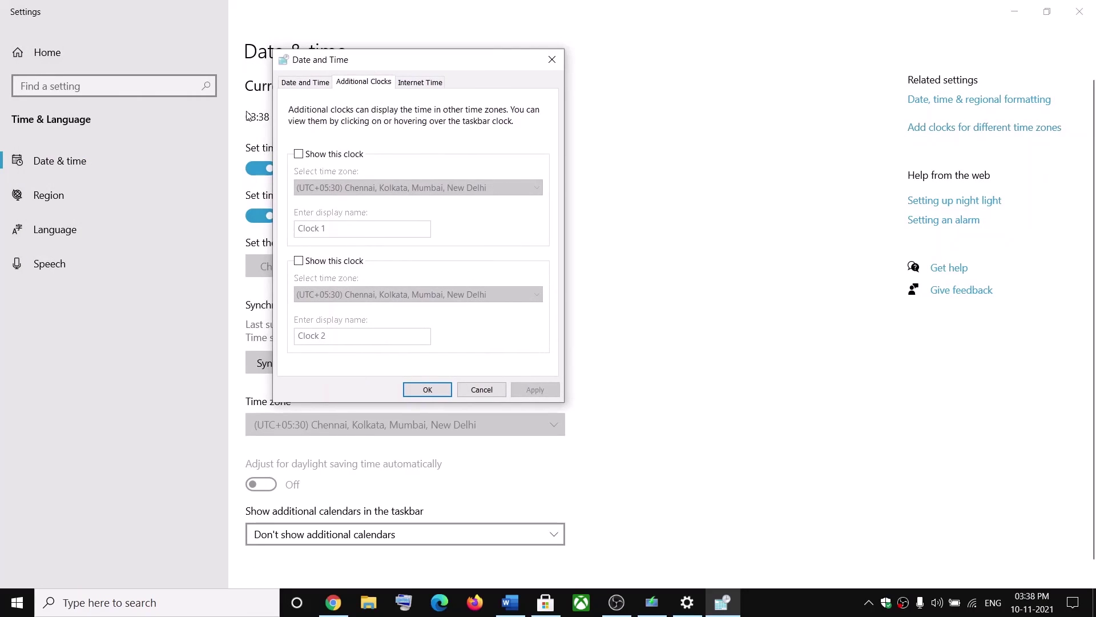
click(301, 84)
click(508, 203)
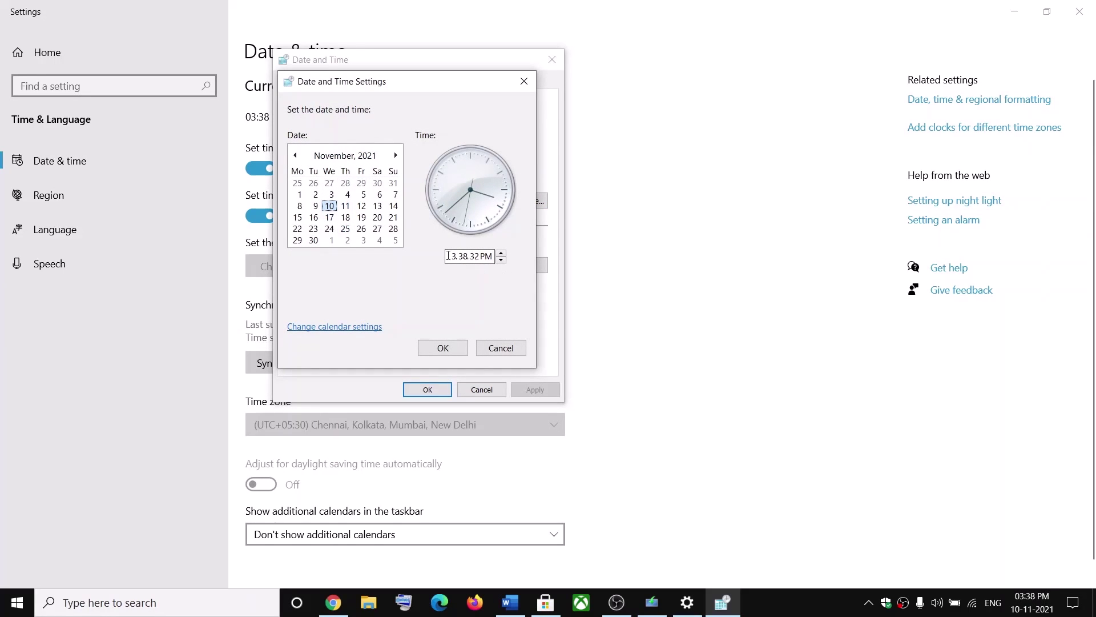
click(447, 347)
click(430, 390)
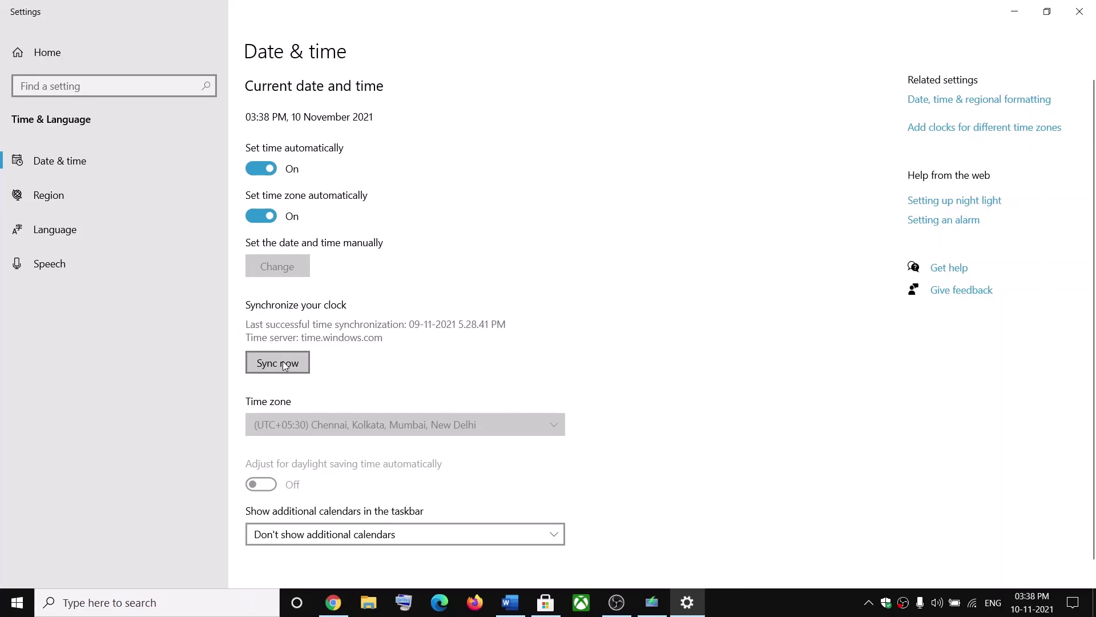
click(1079, 13)
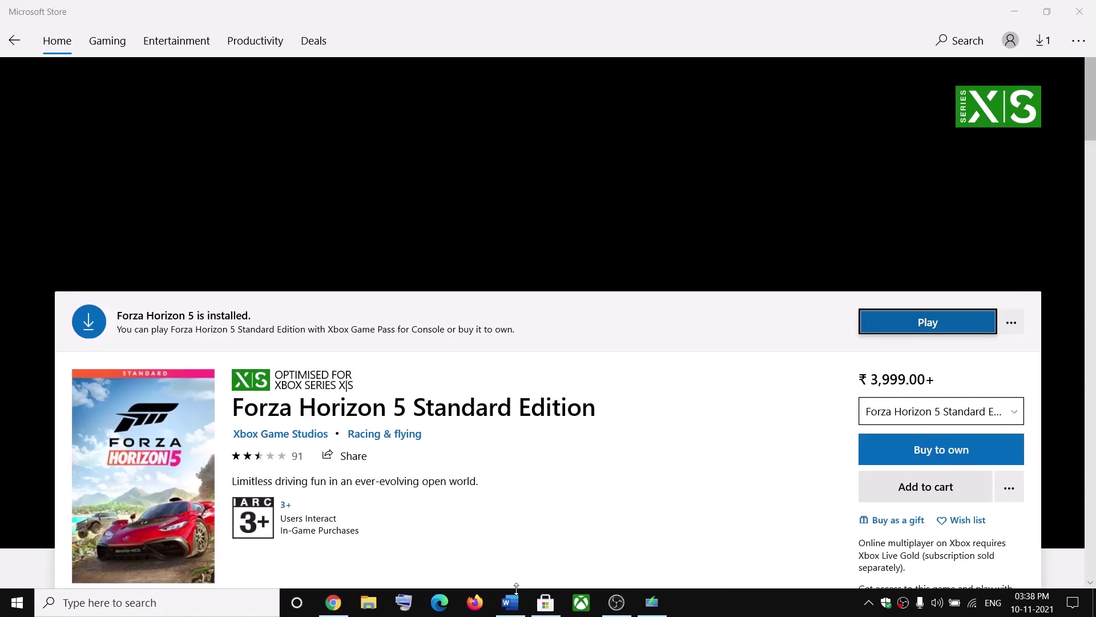
Highlight Step 2, Run Windows Store Troubleshooter, in the checklist and launch Windows Settings
click(514, 610)
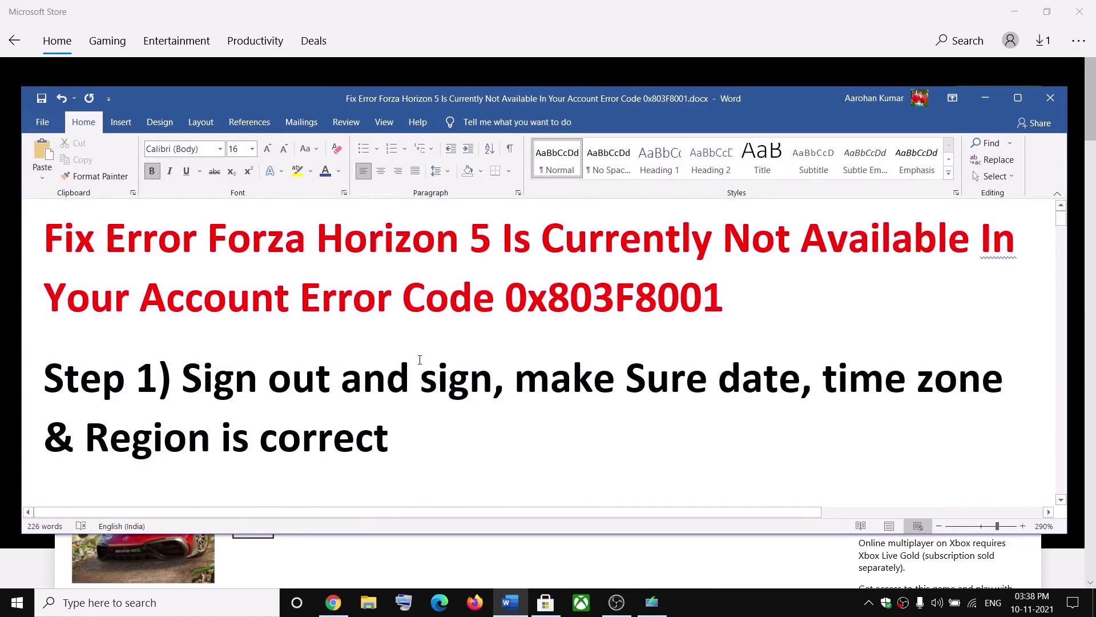
scroll(420, 360, down, 3)
key(shift+End)
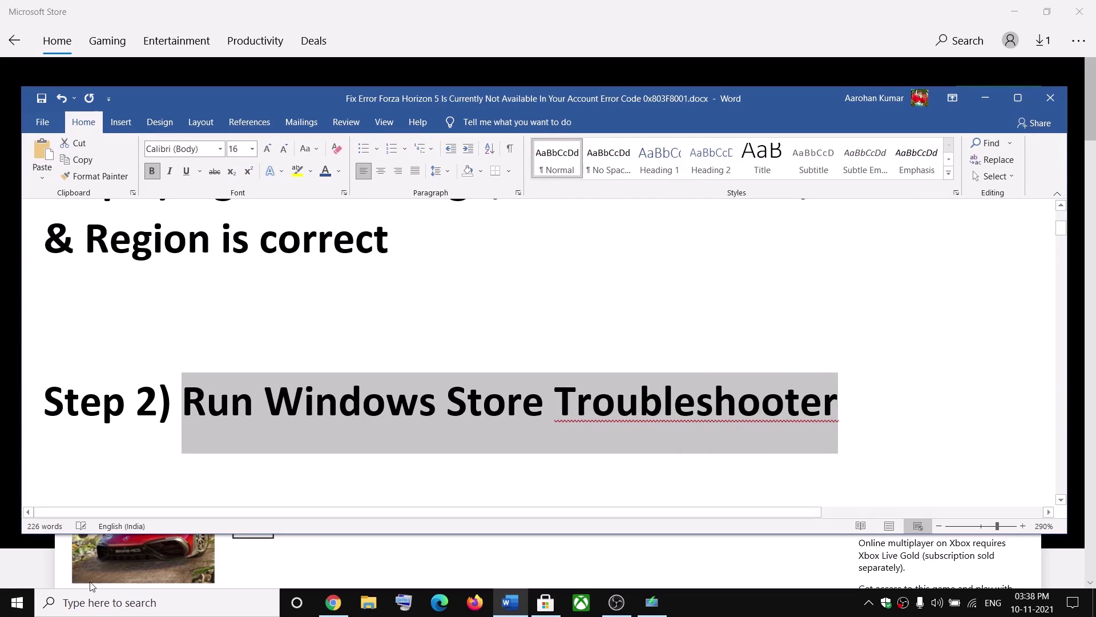
click(20, 544)
key(super)
click(23, 533)
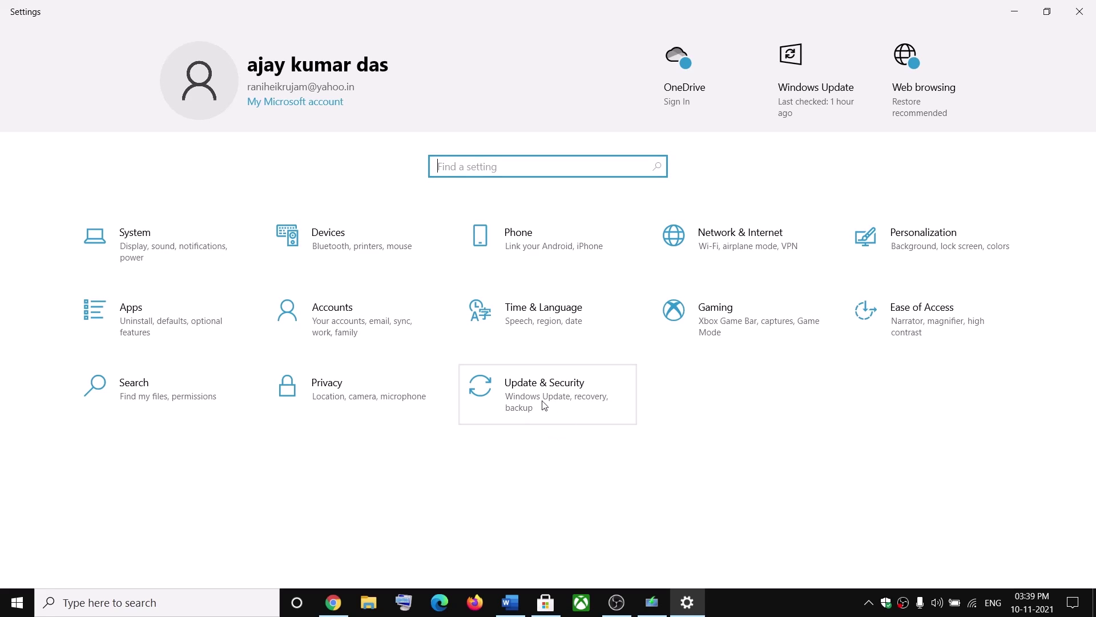
Expand the Windows Store Apps troubleshooter under Update & Security's additional troubleshooters
click(518, 399)
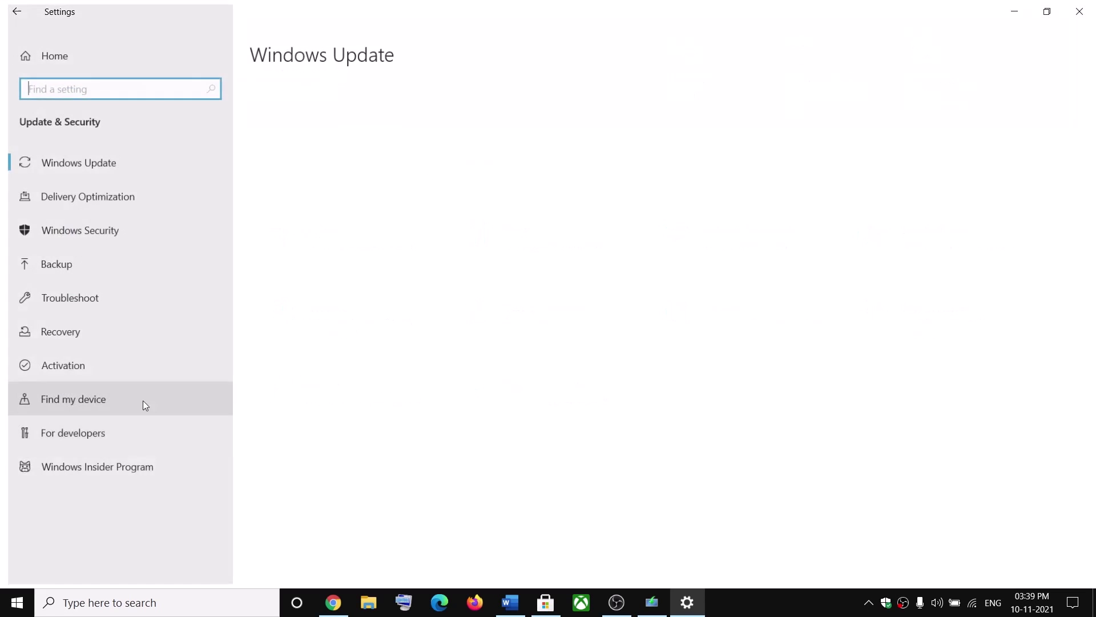
click(65, 298)
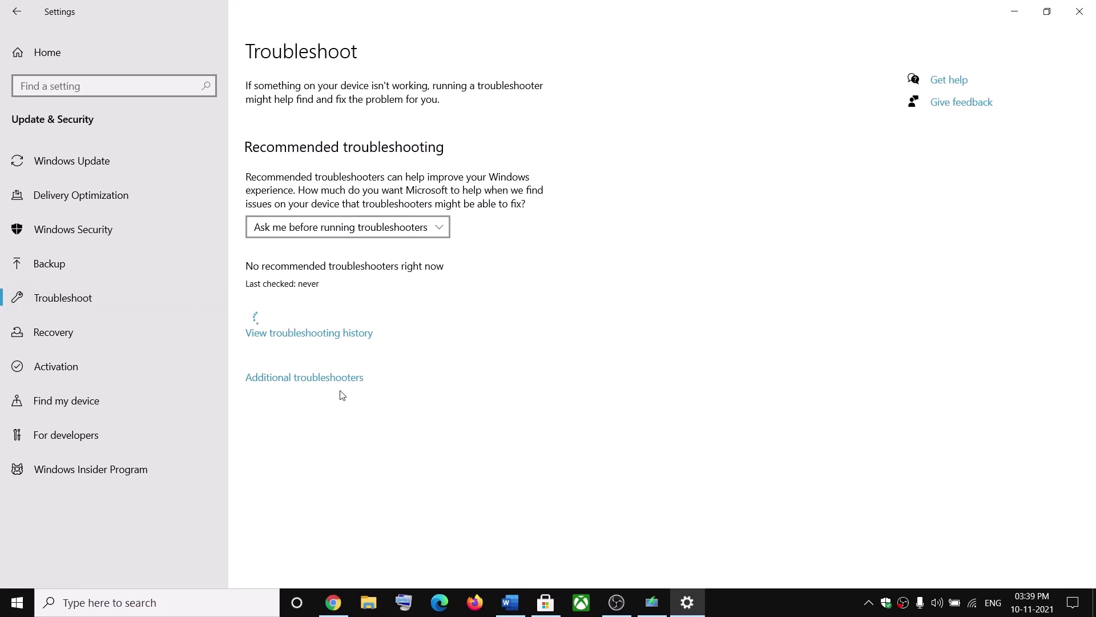
click(291, 382)
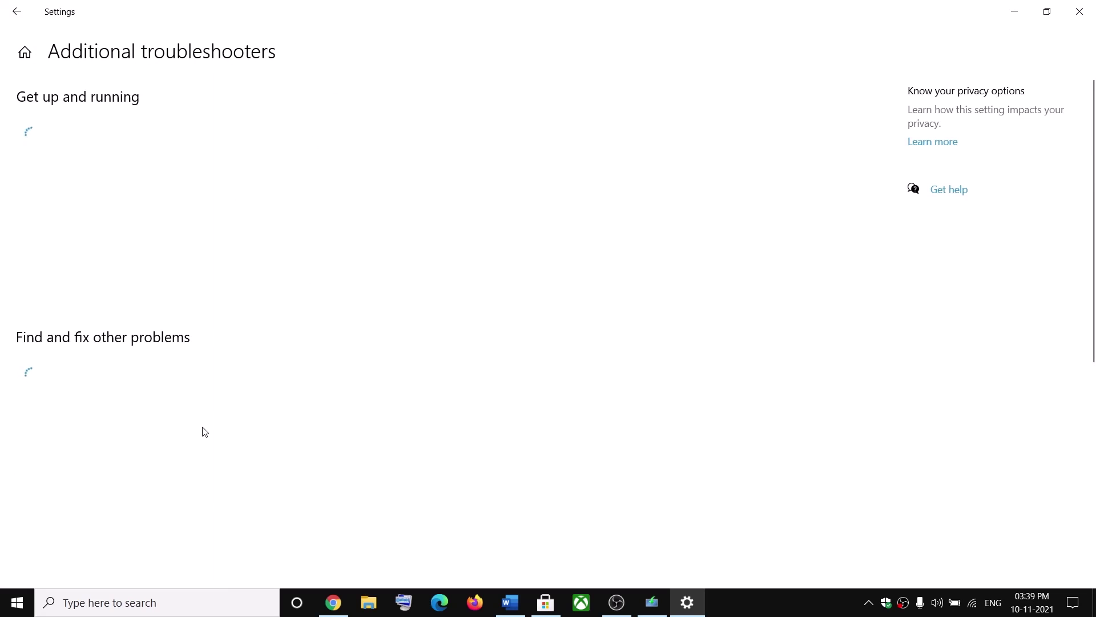
scroll(203, 440, down, 10)
click(160, 535)
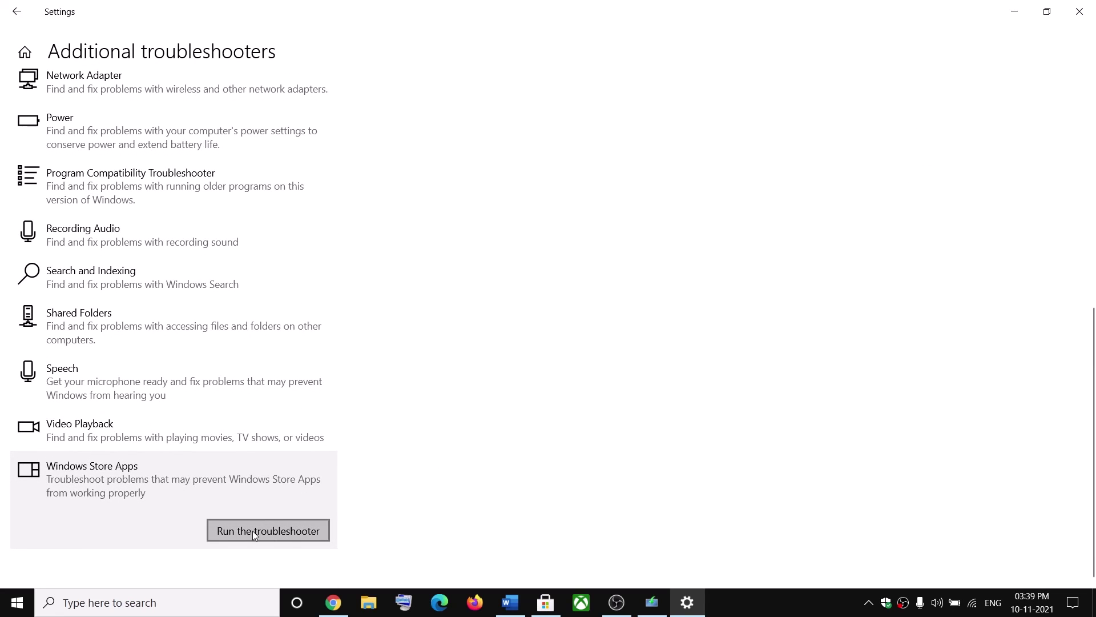
Close Settings and scroll the checklist down to Step 3, the wsreset command
click(1080, 12)
scroll(379, 332, down, 3)
scroll(379, 333, down, 2)
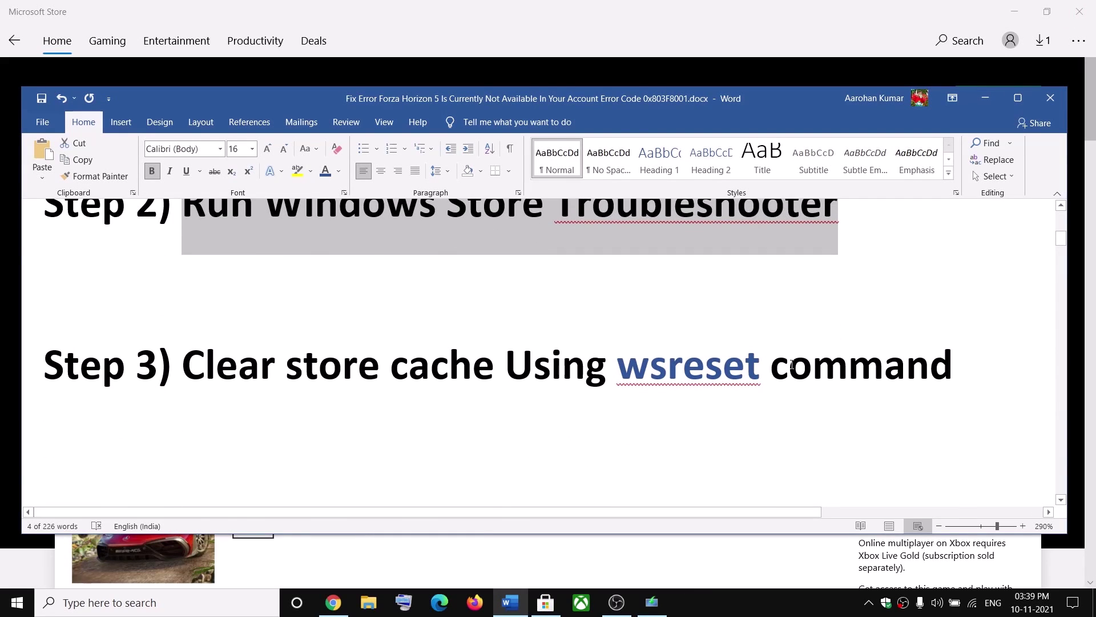
Copy 'wsreset' from Step 3 and run it from Windows search
double_click(705, 364)
key(ctrl+c)
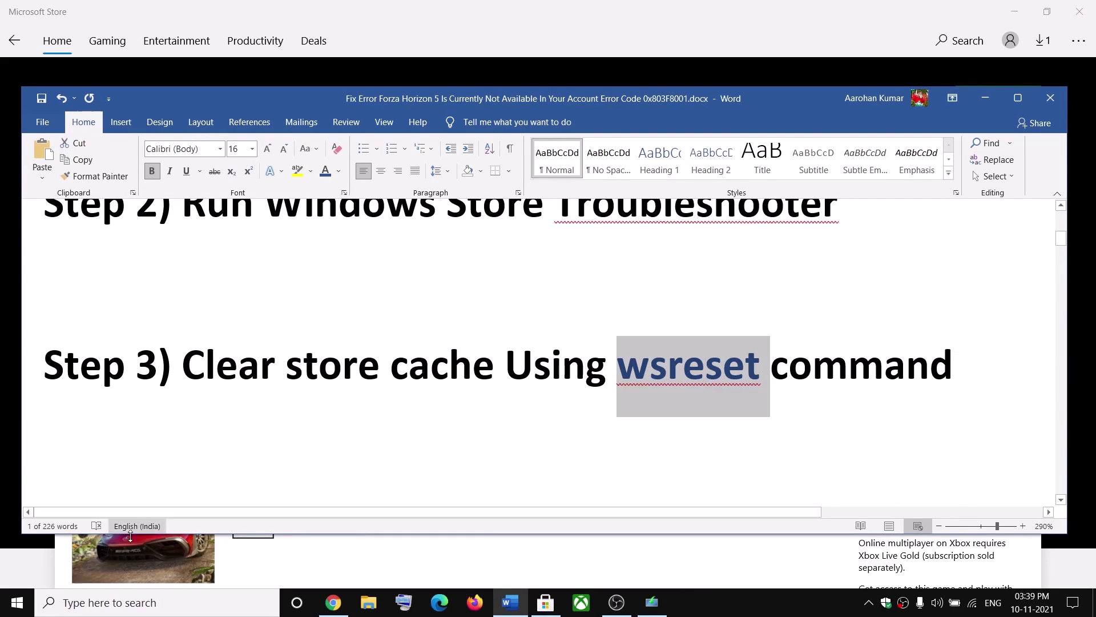
click(153, 612)
key(ctrl+v)
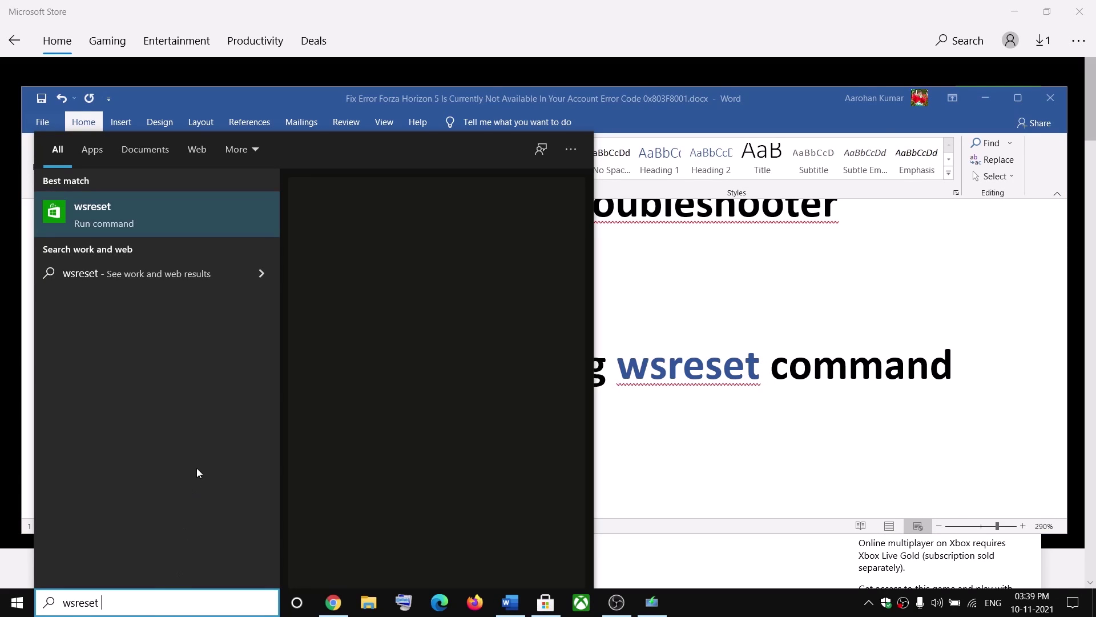
click(124, 215)
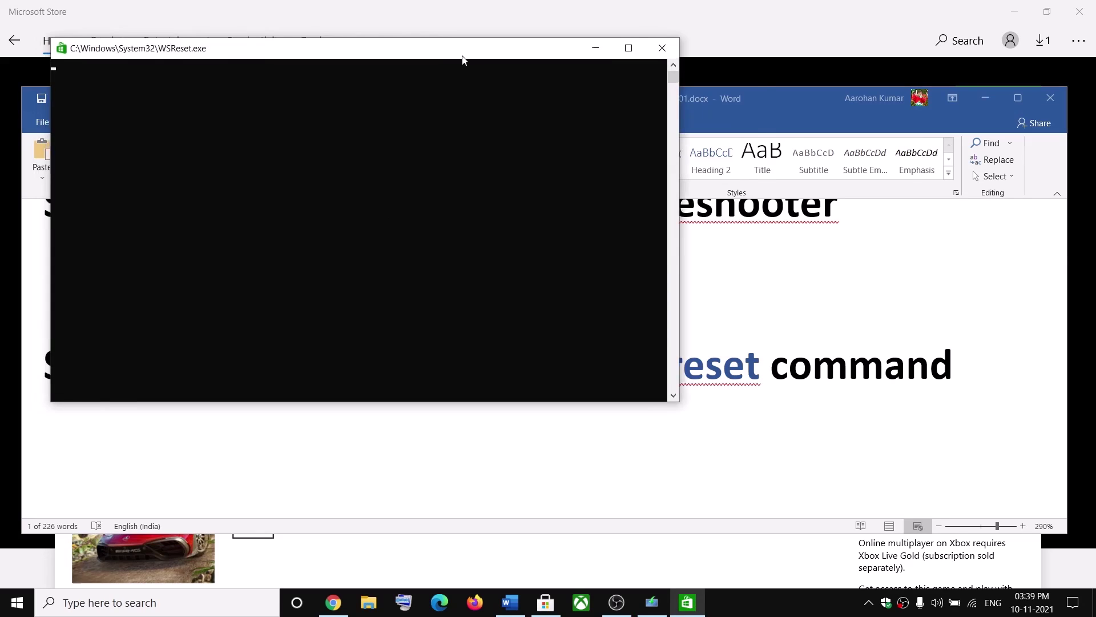
Let WSReset clear the Store cache, then highlight Step 4, Update Windows, and open Settings
drag(454, 58, 613, 202)
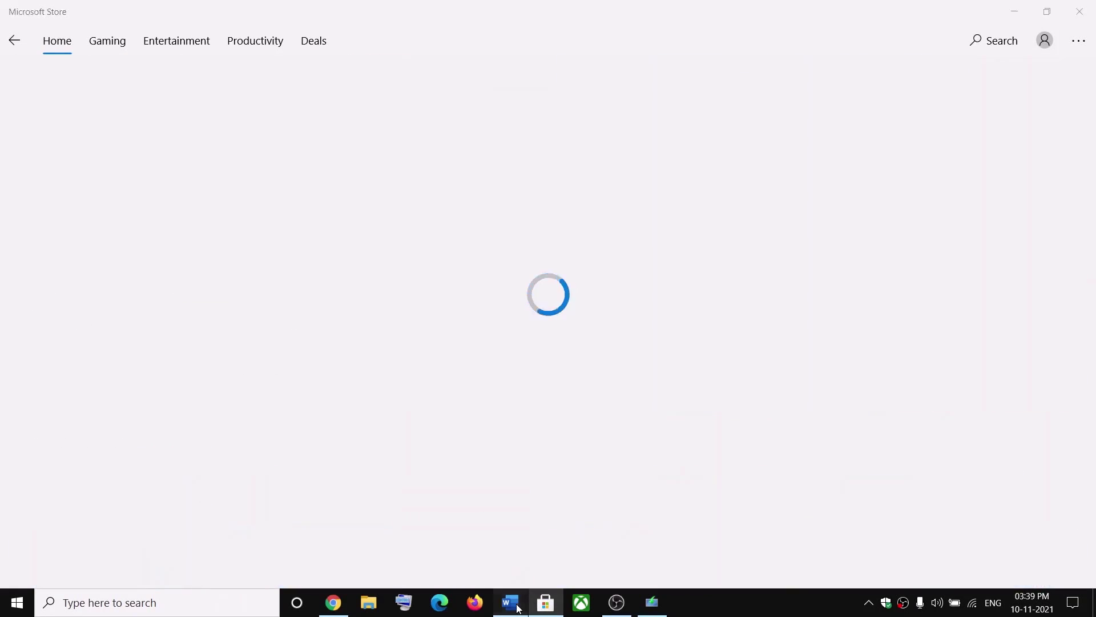
click(510, 602)
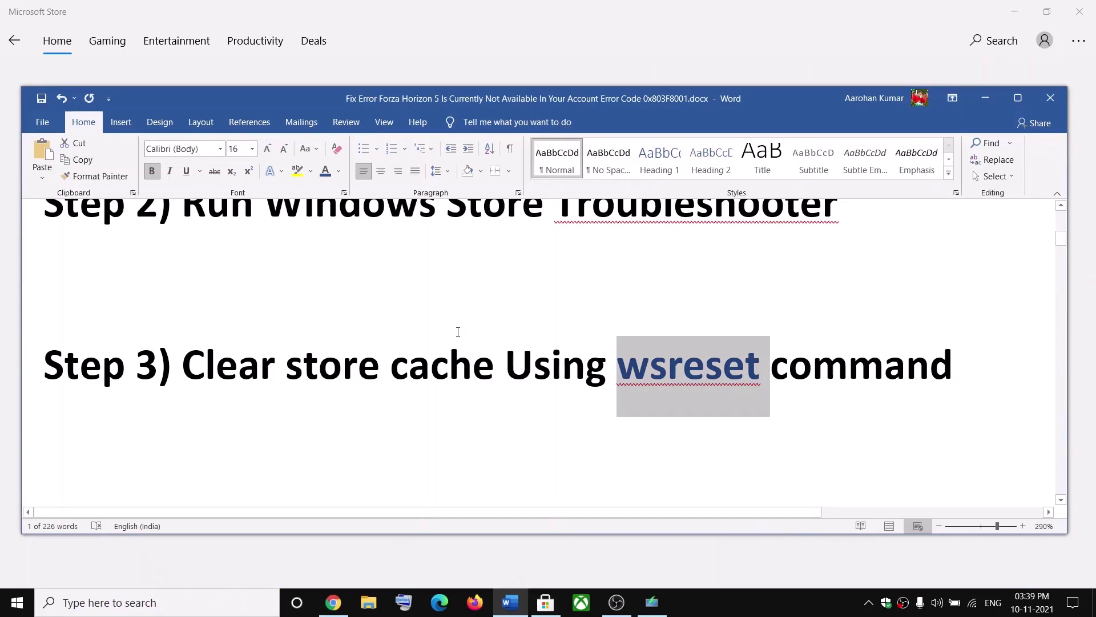
scroll(392, 401, down, 2)
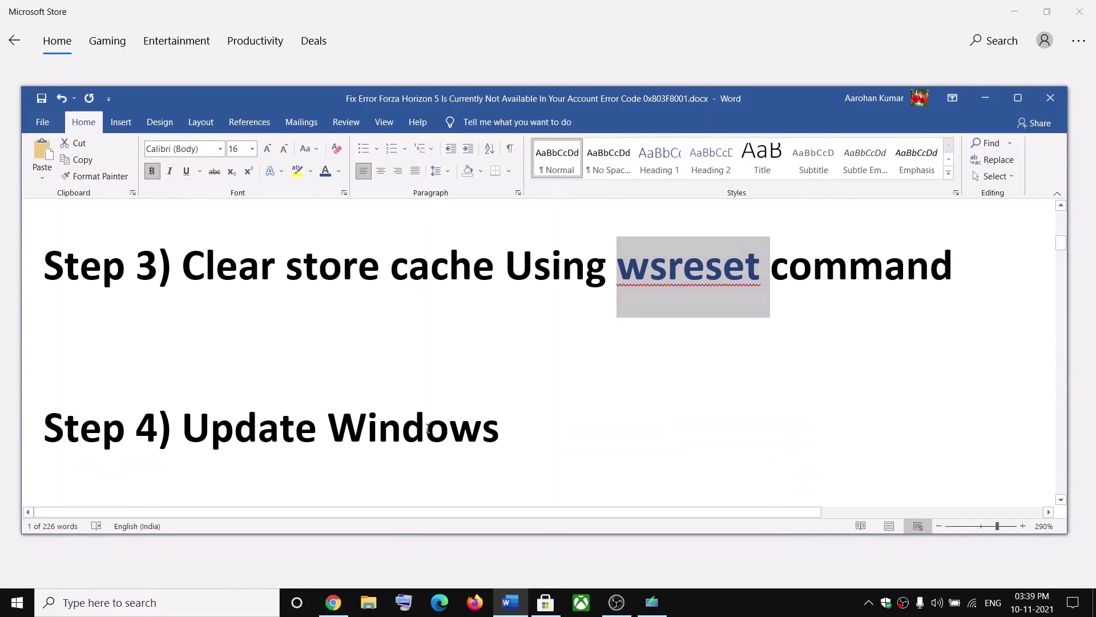
drag(184, 428, 503, 429)
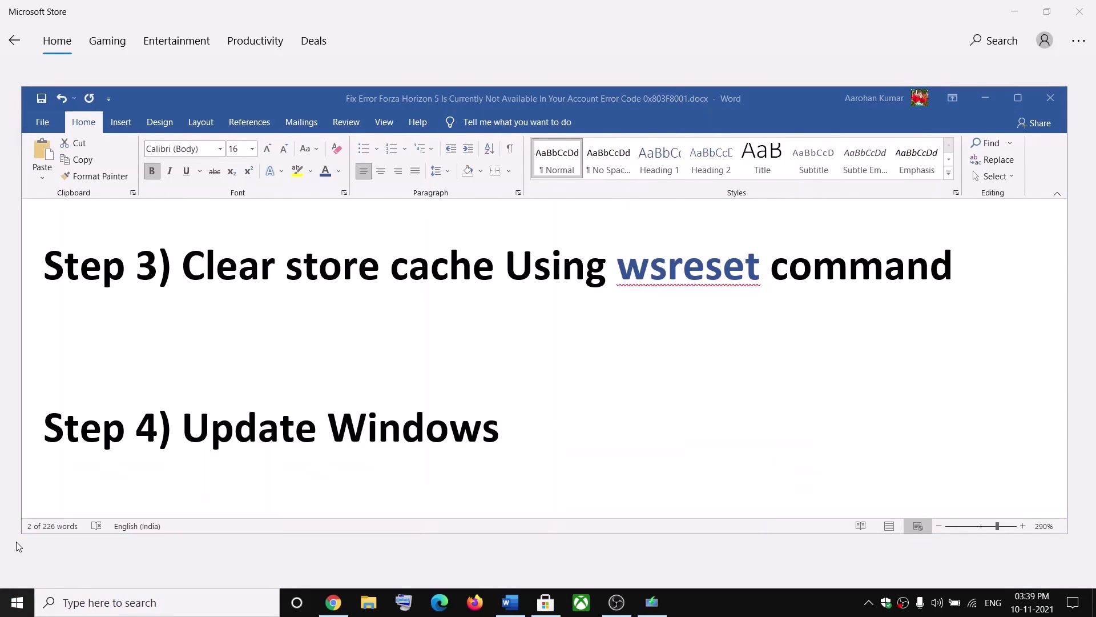
key(super)
click(40, 546)
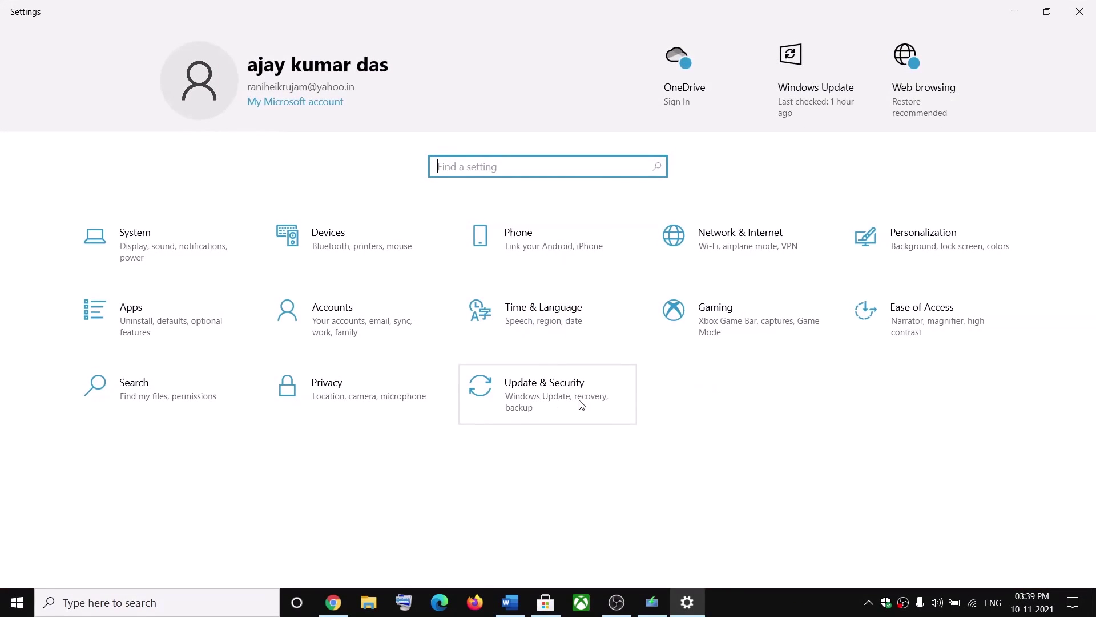
Check Windows Update's two pending updates, then highlight Step 5, Reset Store app, in the checklist
click(580, 404)
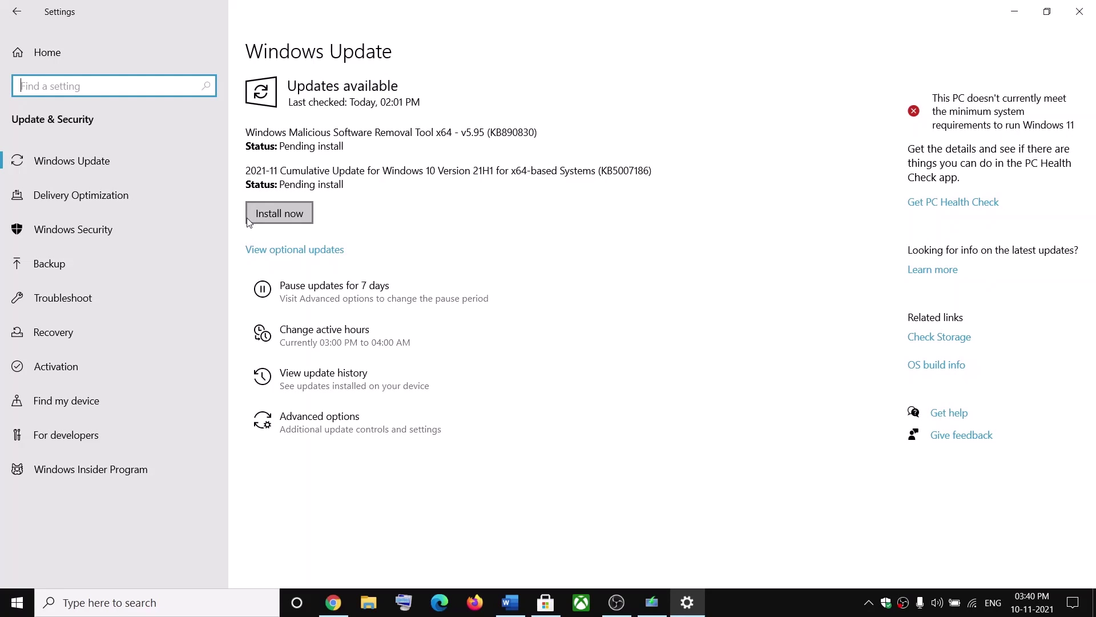
click(1014, 11)
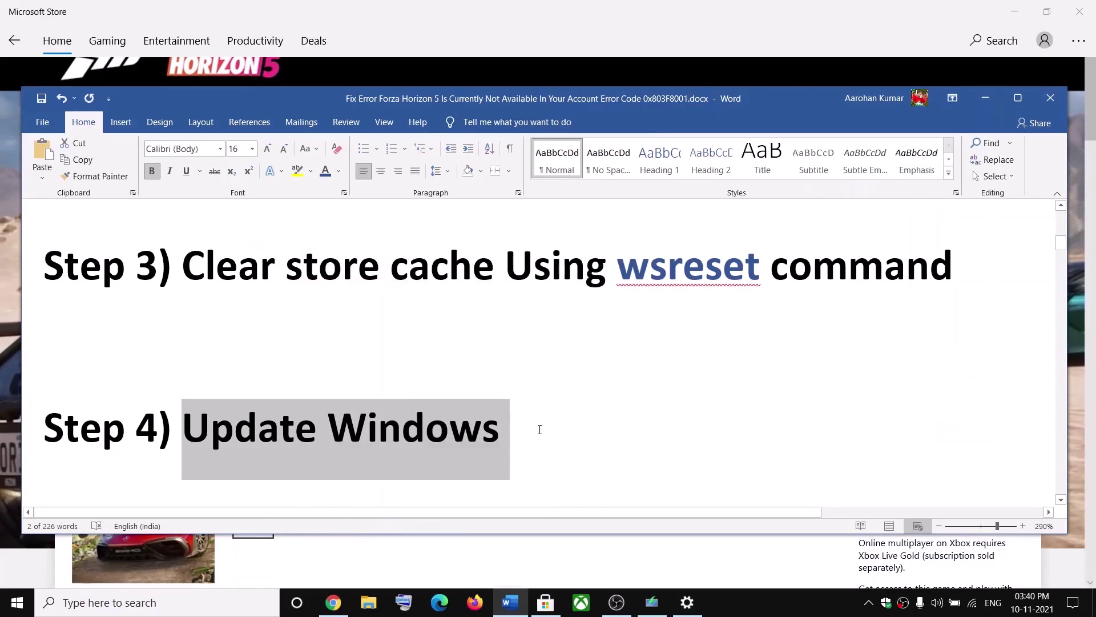
scroll(320, 384, down, 3)
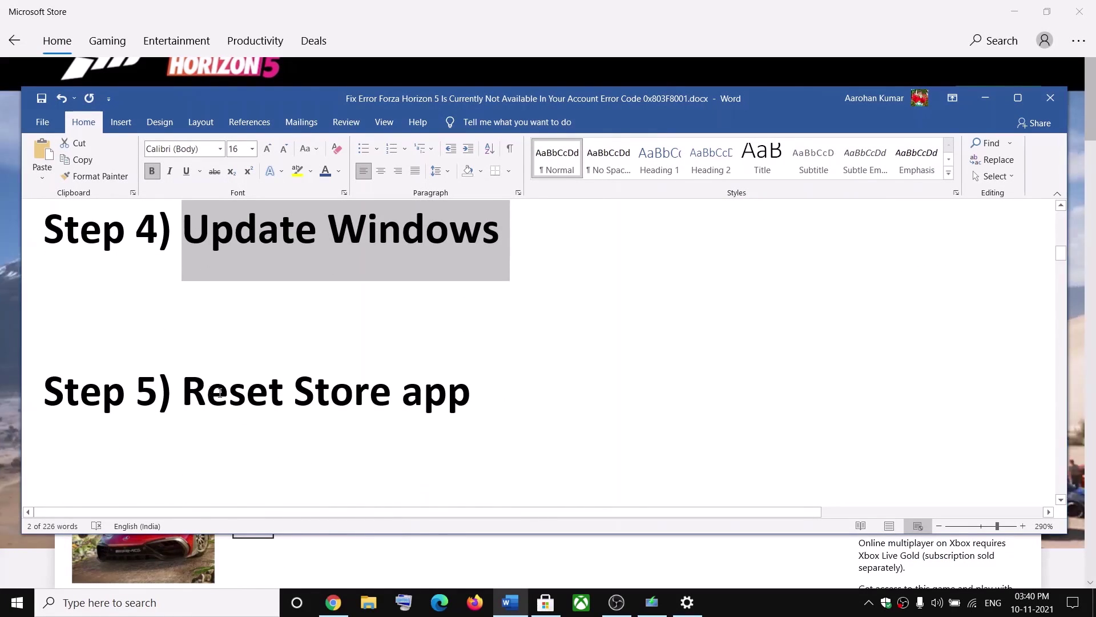
drag(211, 391, 472, 394)
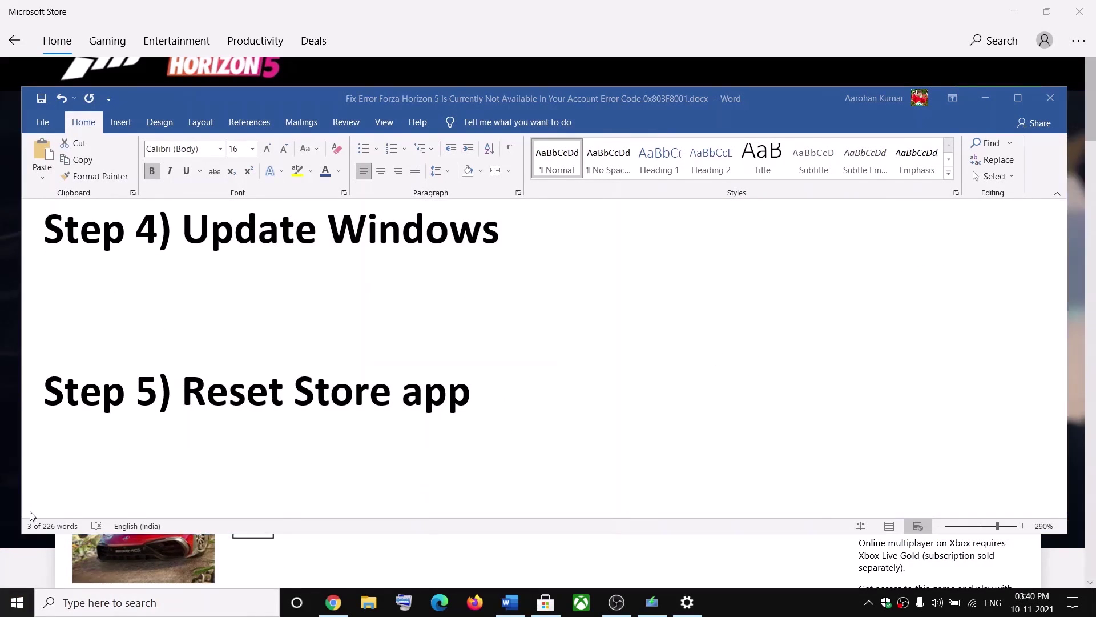
key(super)
Reset the Microsoft Store app from Apps & features after filtering the list for 'store'
click(19, 538)
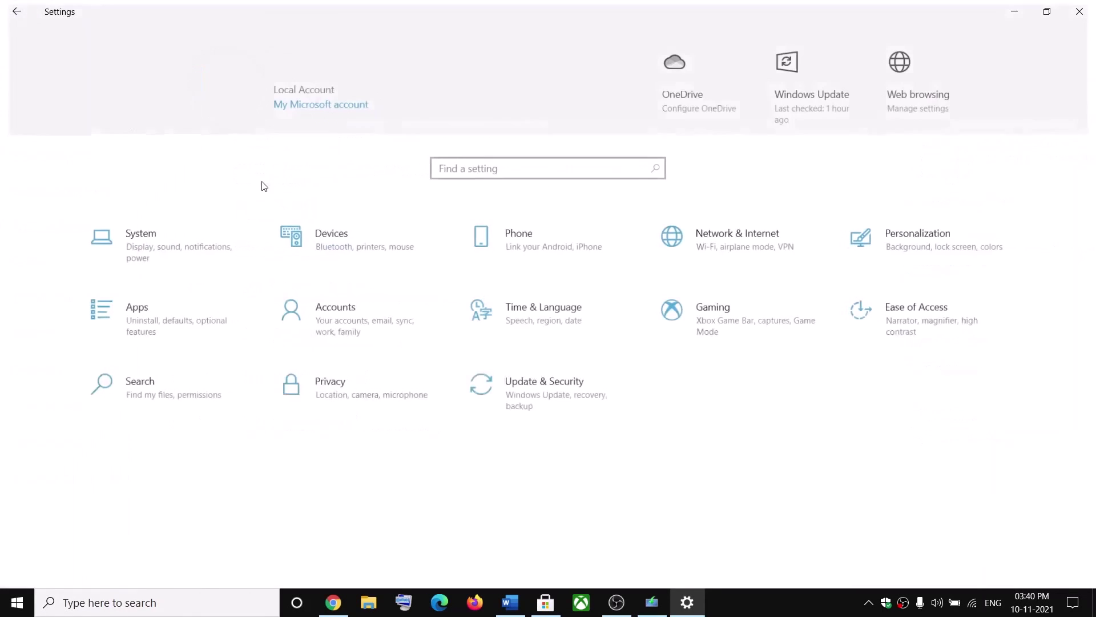
click(149, 324)
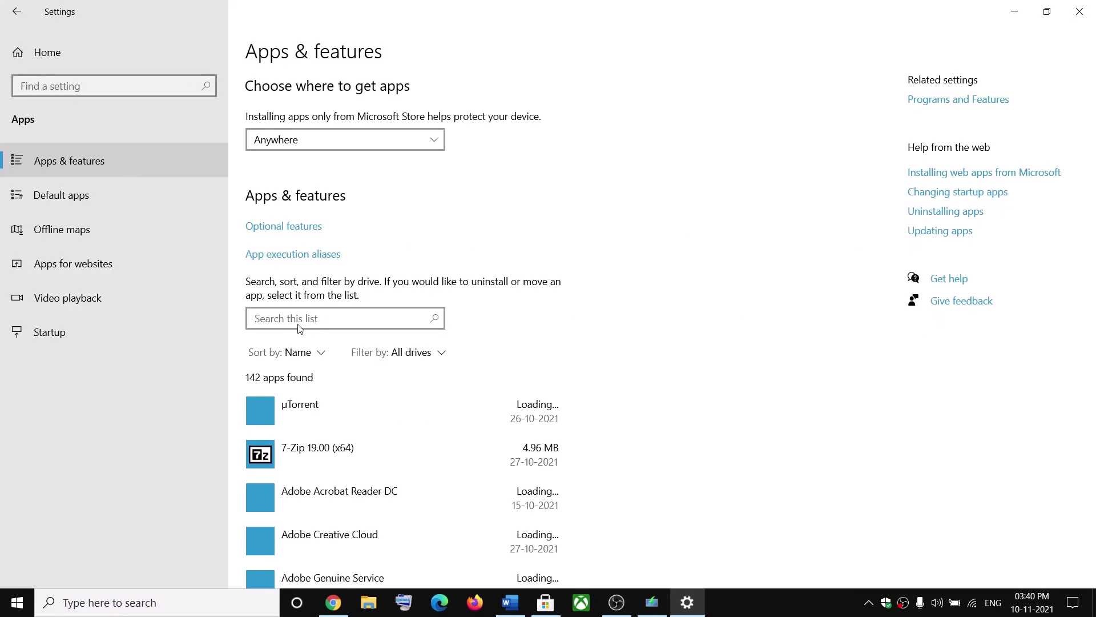
click(289, 322)
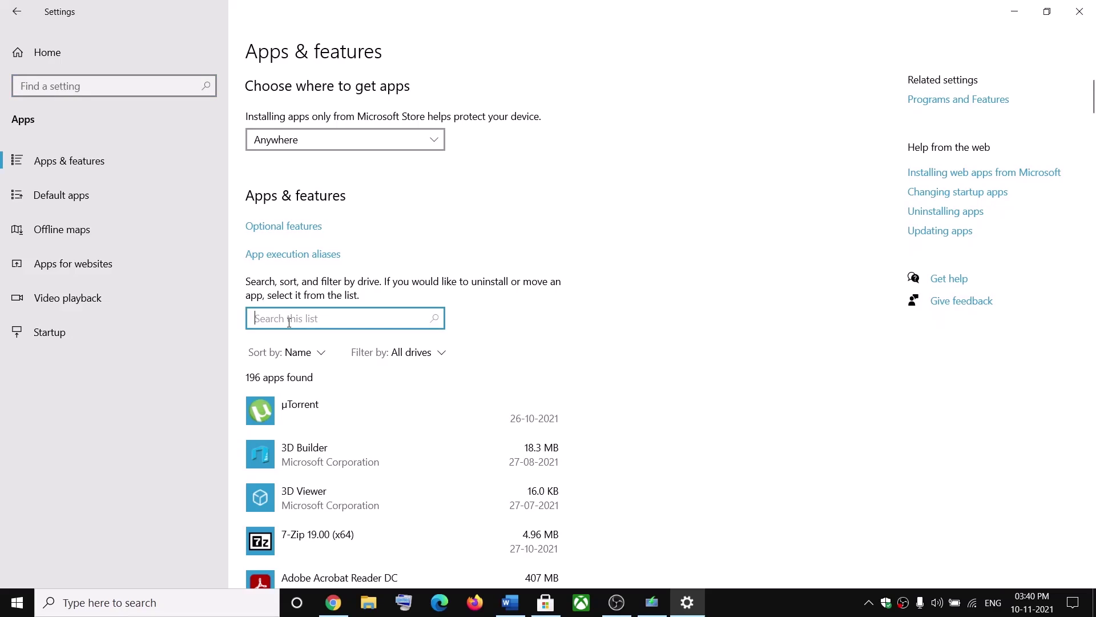
text(store)
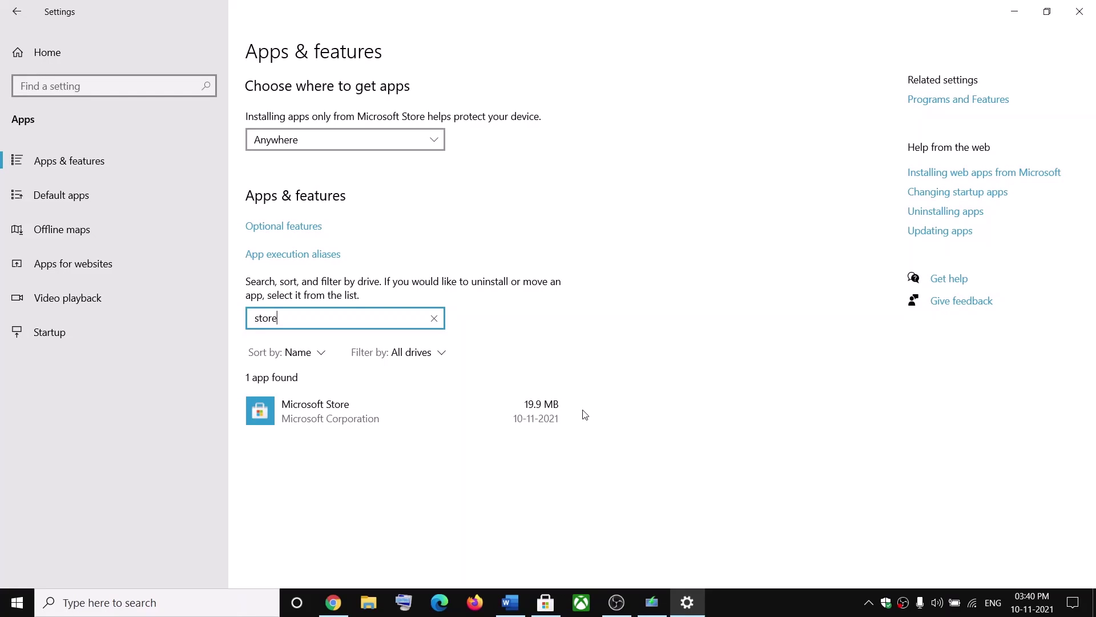
click(348, 412)
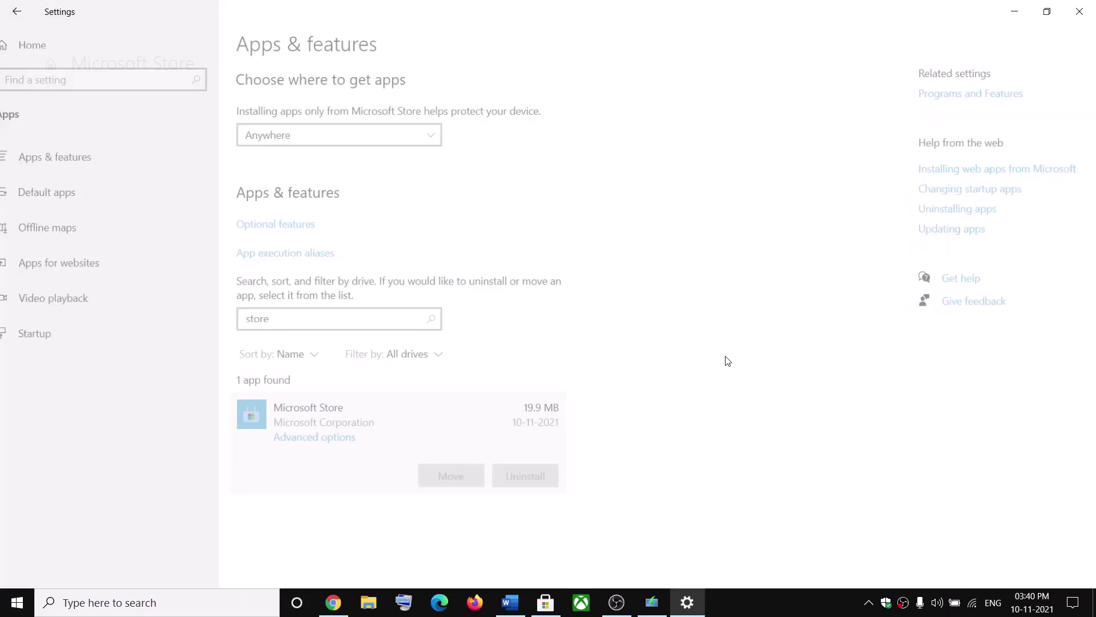
scroll(154, 401, down, 5)
scroll(154, 402, down, 2)
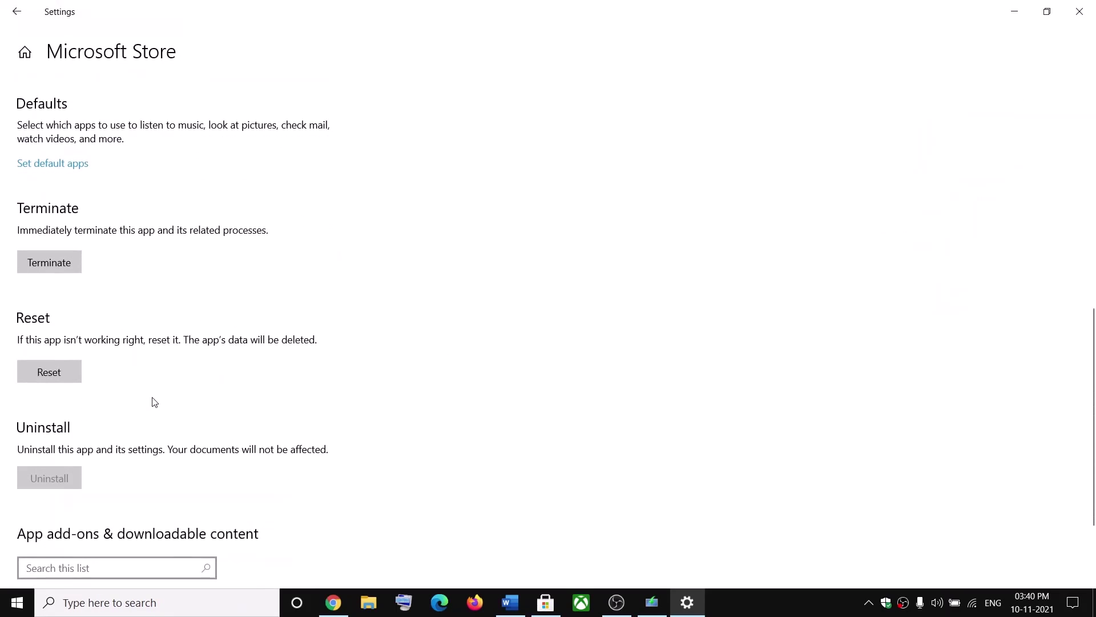
click(55, 374)
click(170, 336)
Scroll the Word checklist to Step 6 on gaming services and Xbox Identity Provider
click(510, 603)
scroll(449, 377, down, 3)
scroll(449, 377, down, 2)
scroll(448, 379, up, 1)
scroll(480, 372, down, 1)
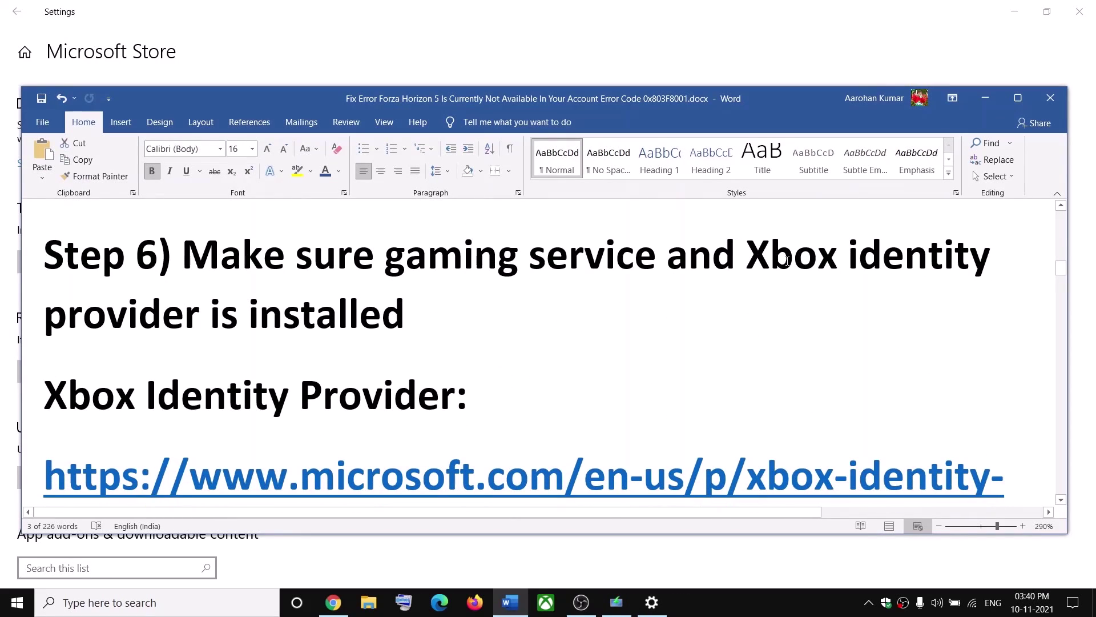
Select the Xbox Identity Provider URL from Step 6 and focus Chrome's address bar
drag(757, 257, 397, 313)
scroll(450, 377, down, 3)
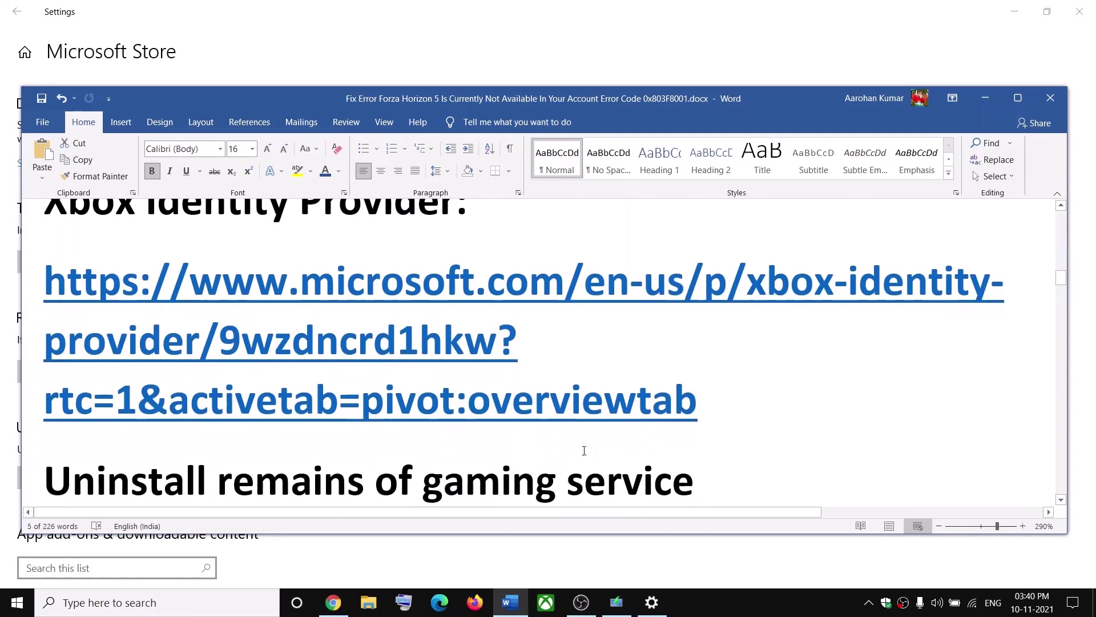
triple_click(150, 293)
key(ctrl+c)
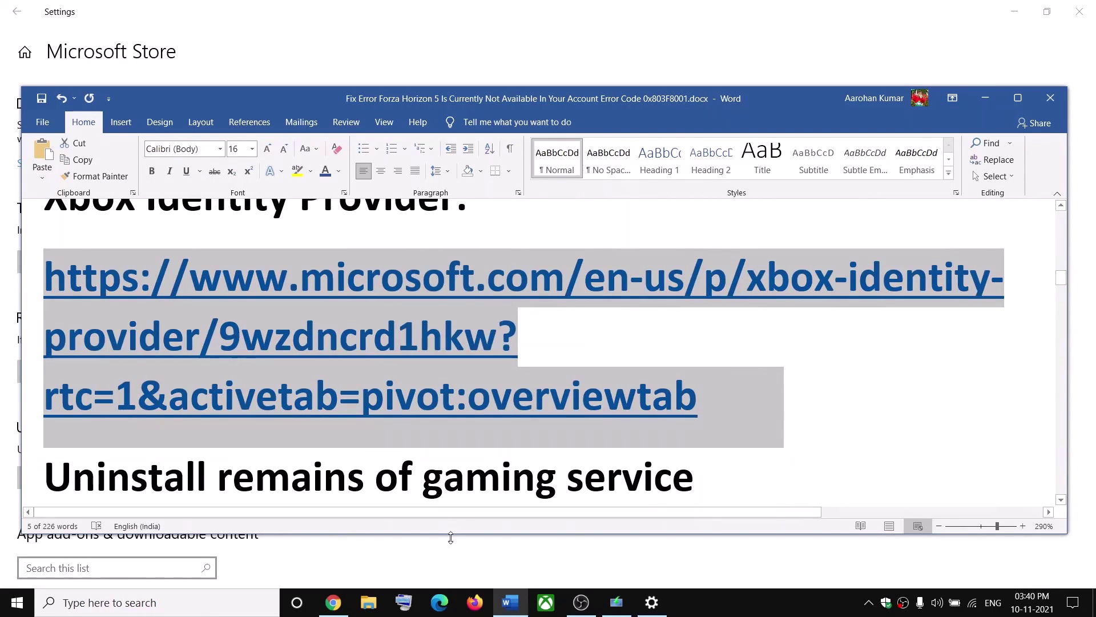
click(334, 601)
click(298, 44)
Load the Xbox Identity Provider page in Chrome and open it in Microsoft Store via Get
key(ctrl+v)
key(Return)
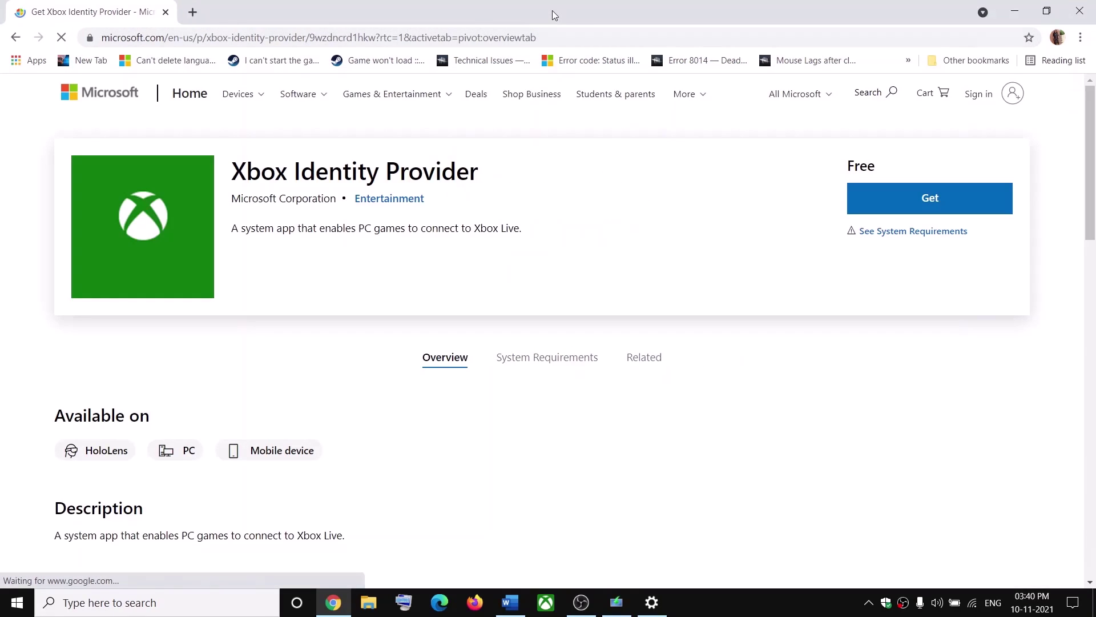
click(928, 198)
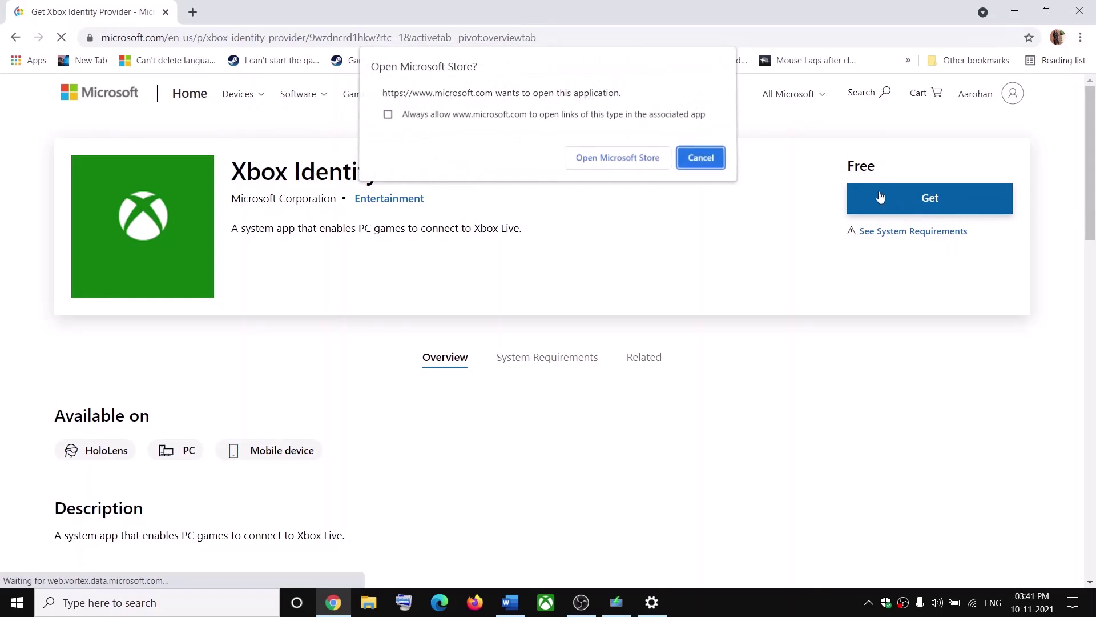
click(618, 166)
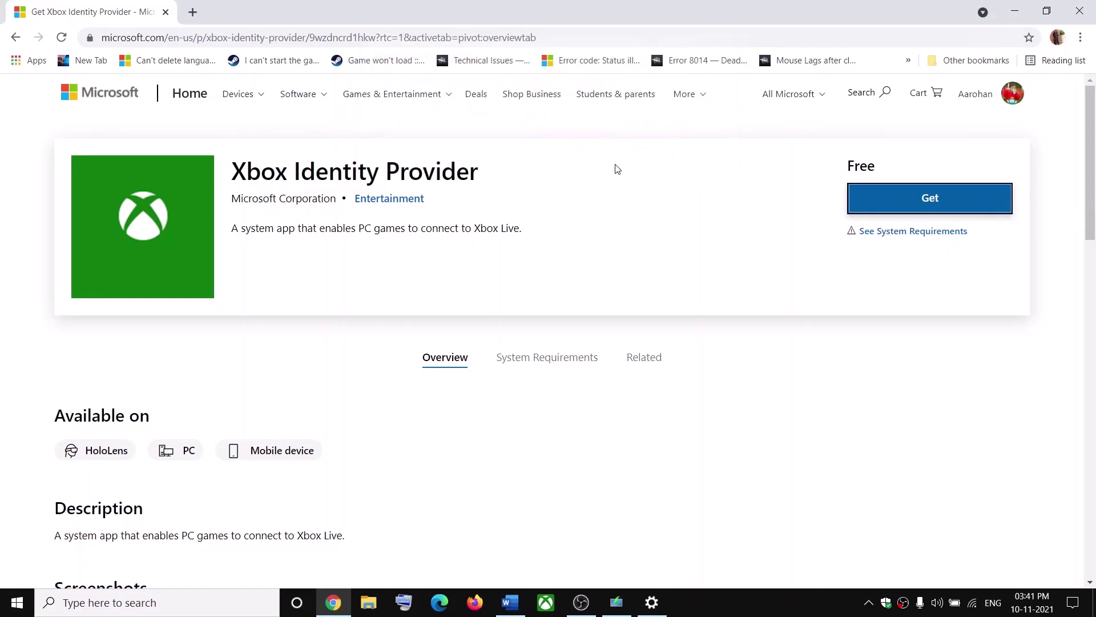
click(772, 12)
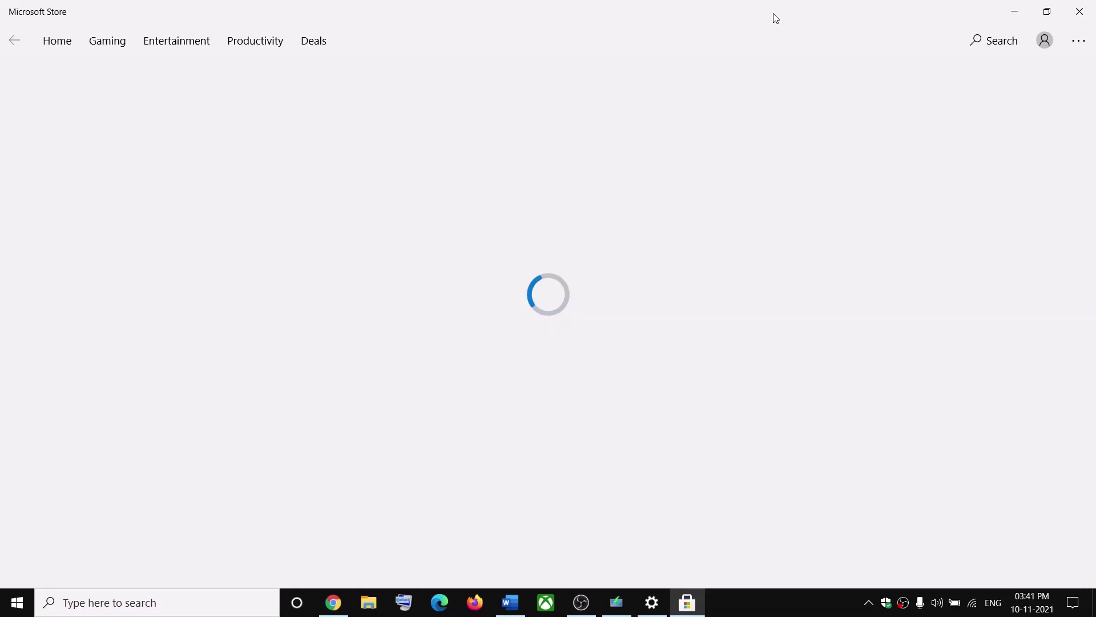
Confirm Xbox Identity Provider is installed, then scroll Word to the gaming services removal command
key(alt+Tab)
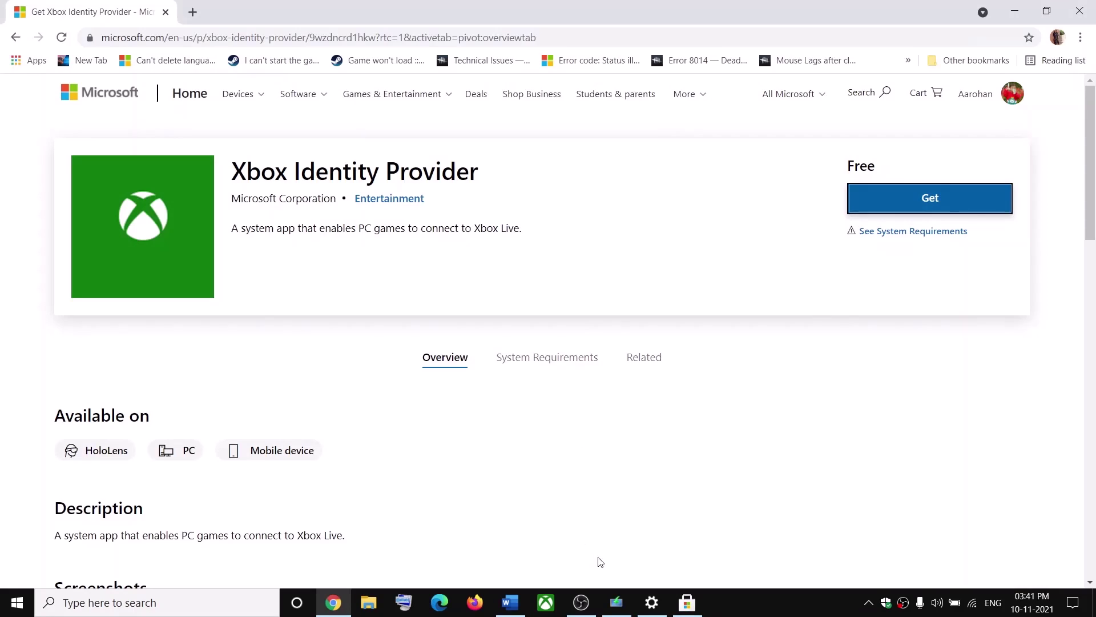
key(alt+Tab)
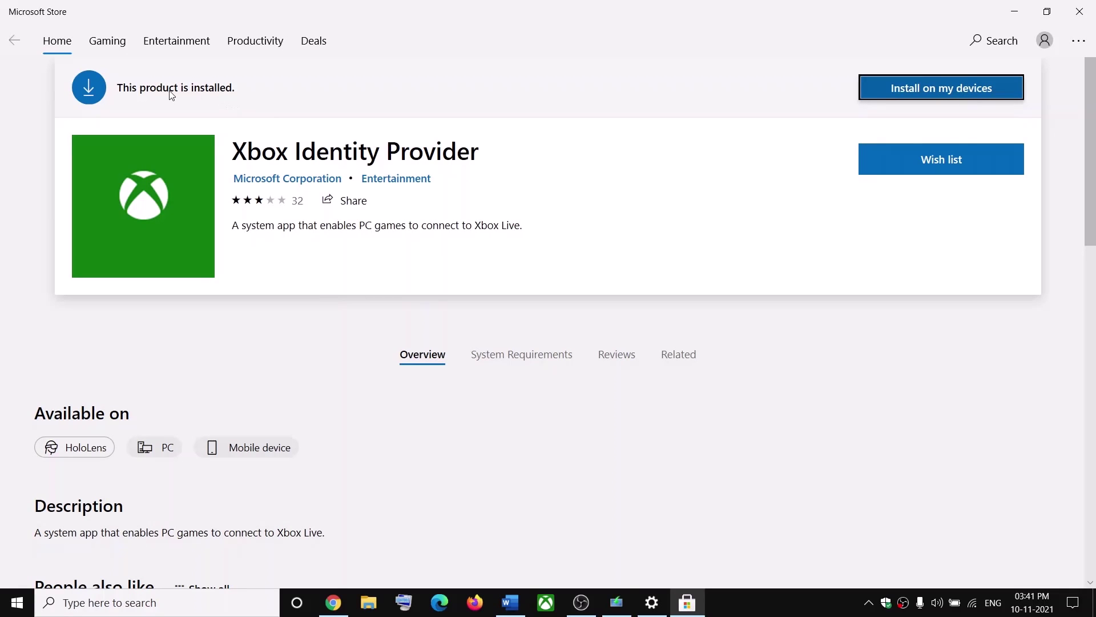
key(alt+Tab)
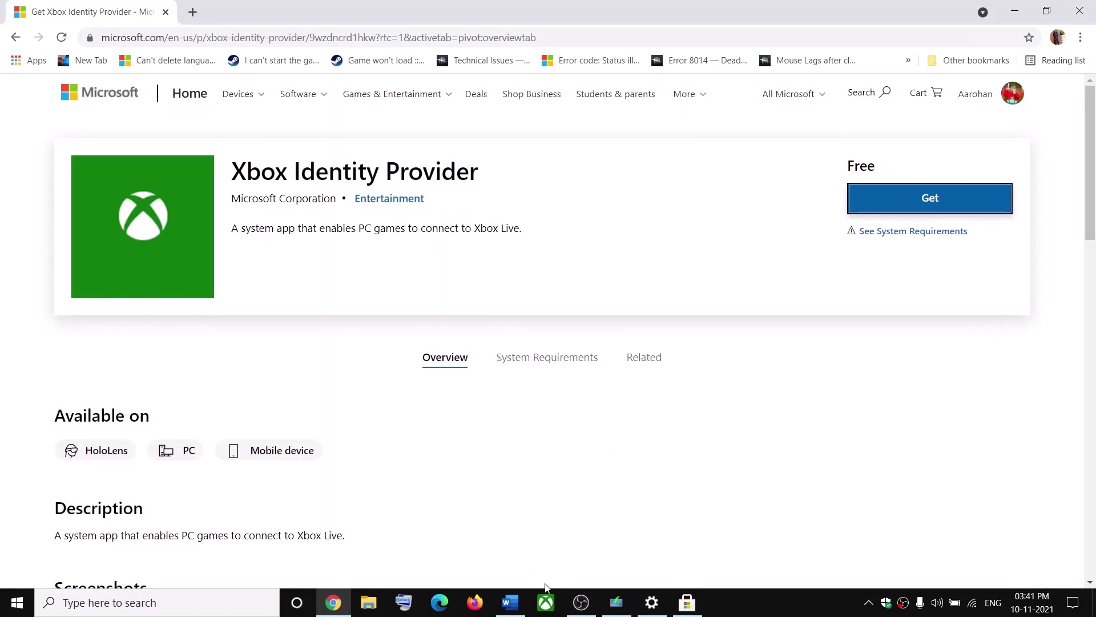
click(510, 602)
scroll(445, 399, down, 4)
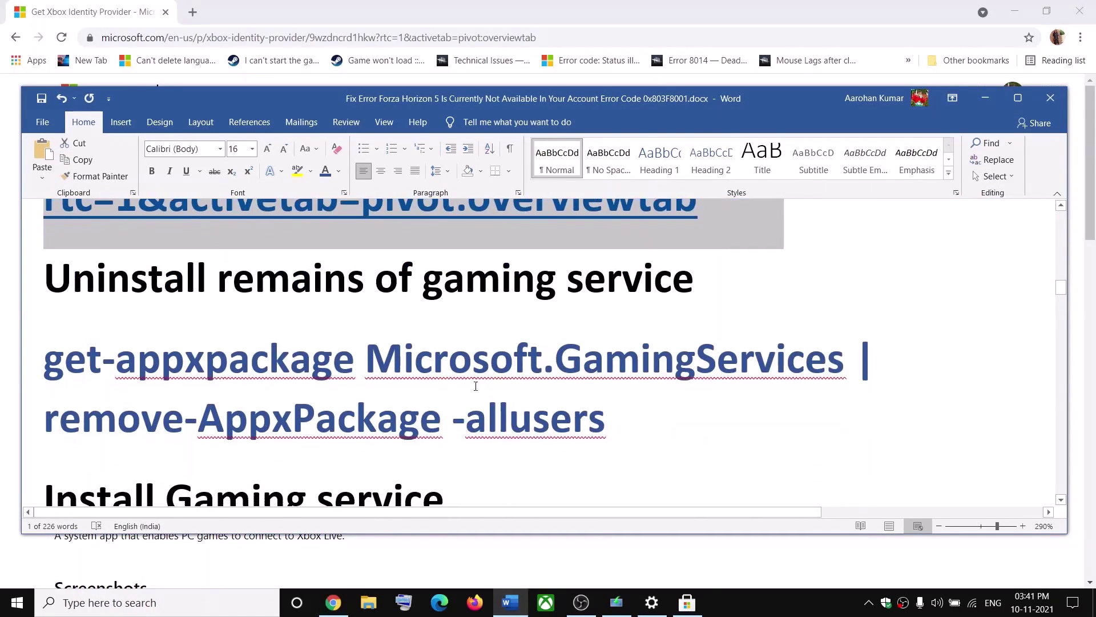
Run the Gaming Services get-appxpackage | remove-AppxPackage -allusers command in administrator PowerShell
drag(110, 288, 541, 278)
drag(472, 403, 183, 367)
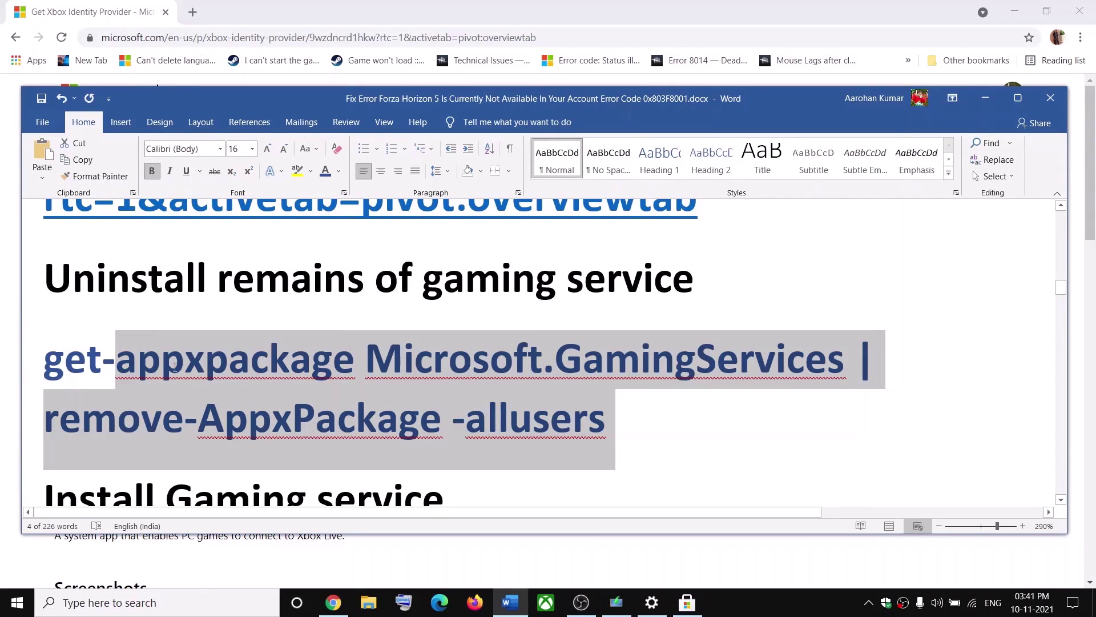
drag(102, 366, 66, 370)
key(super+c)
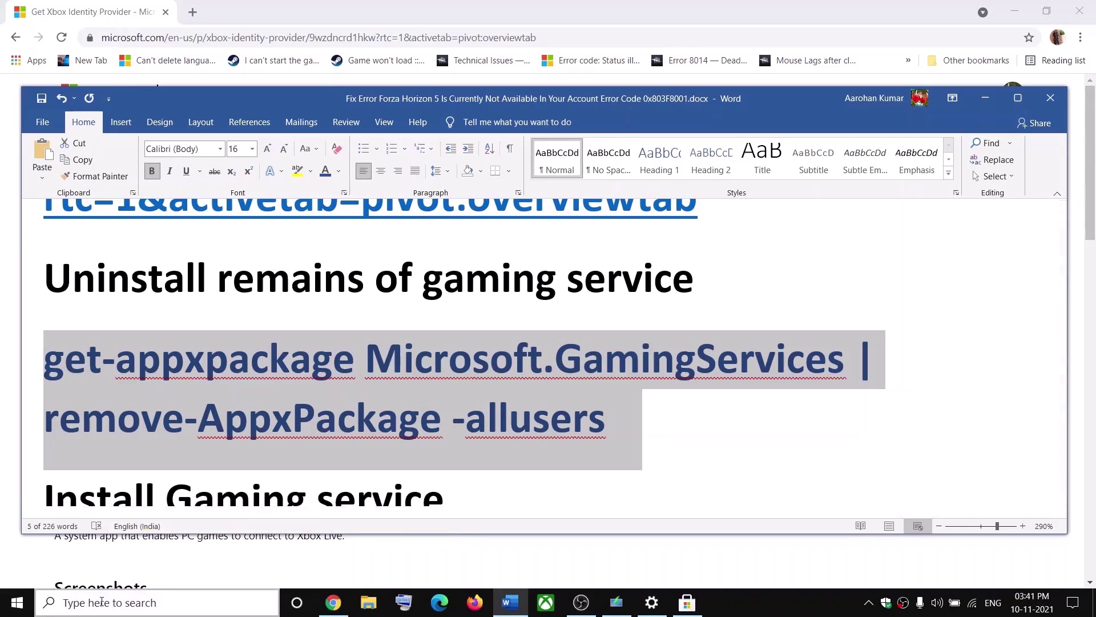
click(101, 603)
text(powershell)
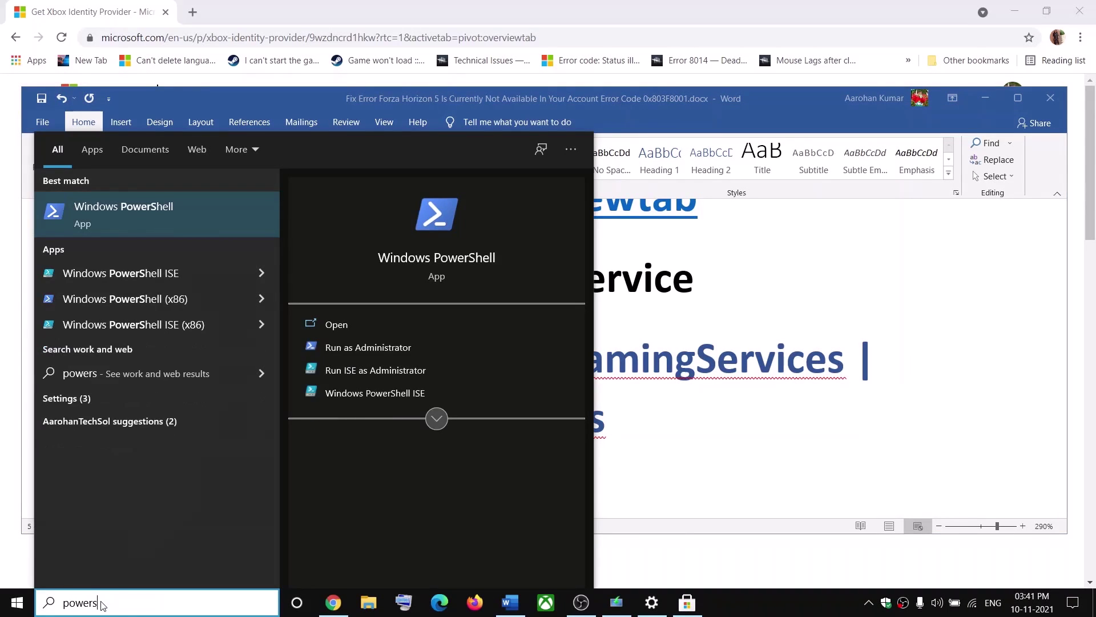
right_click(107, 206)
click(170, 221)
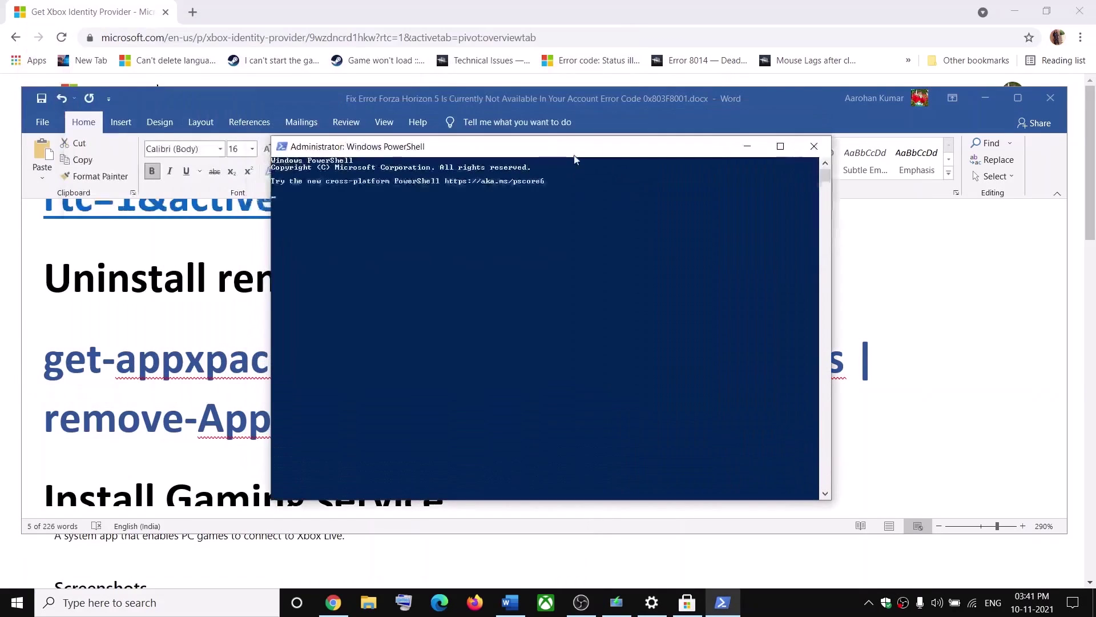
right_click(513, 260)
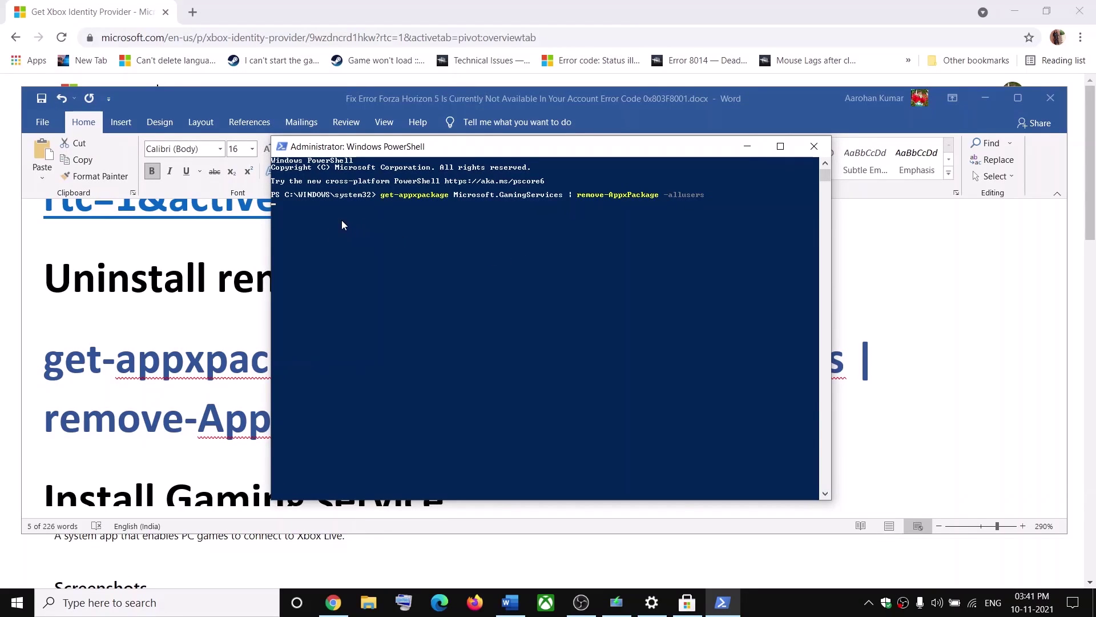
key(Return)
Copy and run the start ms-windows-store command with productid=9MWPM2CQNLHN in PowerShell
click(137, 387)
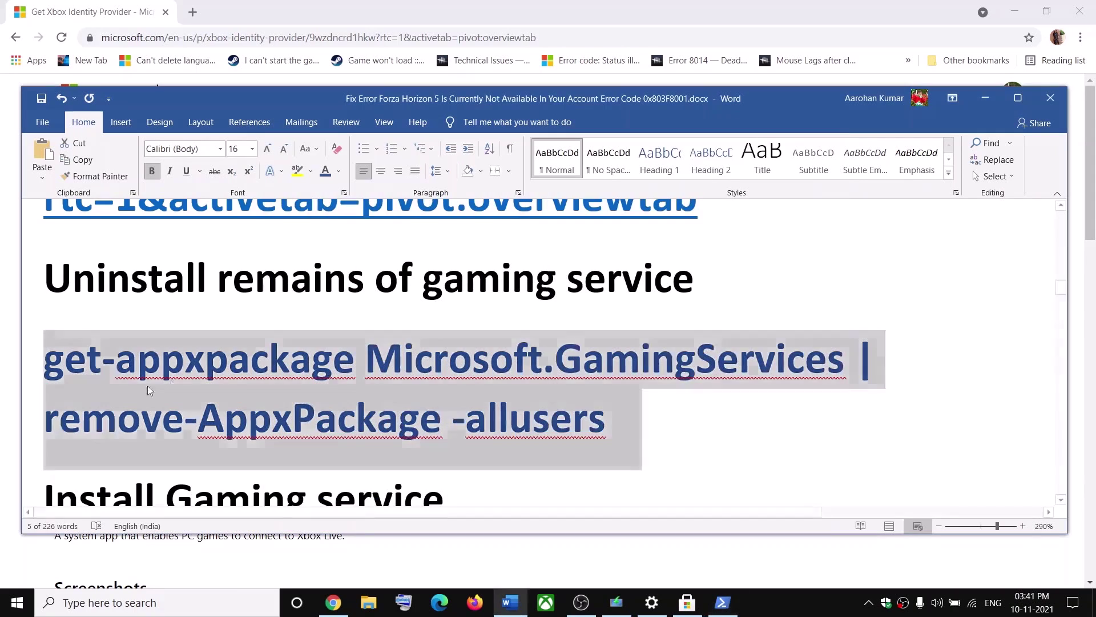
scroll(329, 372, down, 2)
scroll(329, 372, down, 1)
drag(590, 443, 97, 390)
key(ctrl+c)
key(alt+Tab)
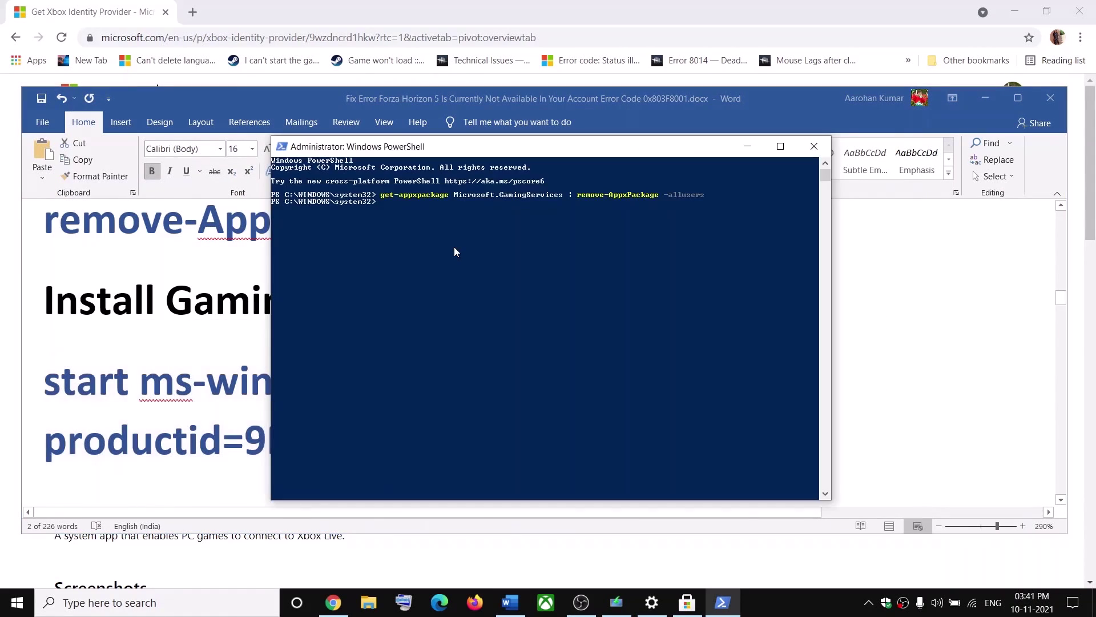
right_click(454, 246)
key(Return)
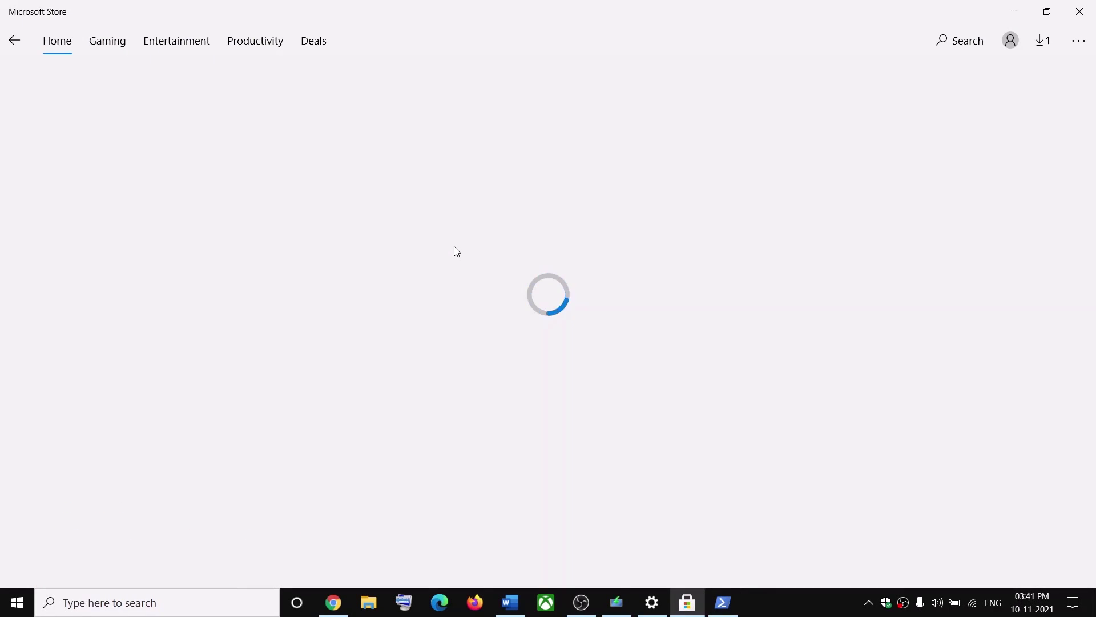
Install Gaming Services from the Store, then scroll Word to Step 7 on the local cache
click(916, 101)
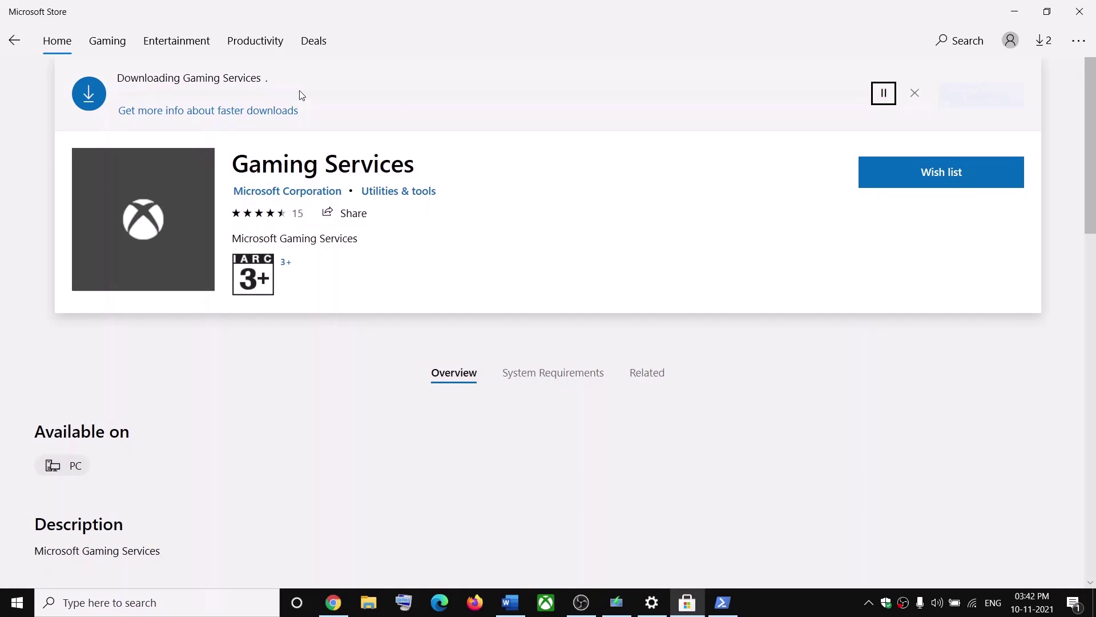
click(517, 608)
scroll(376, 382, down, 4)
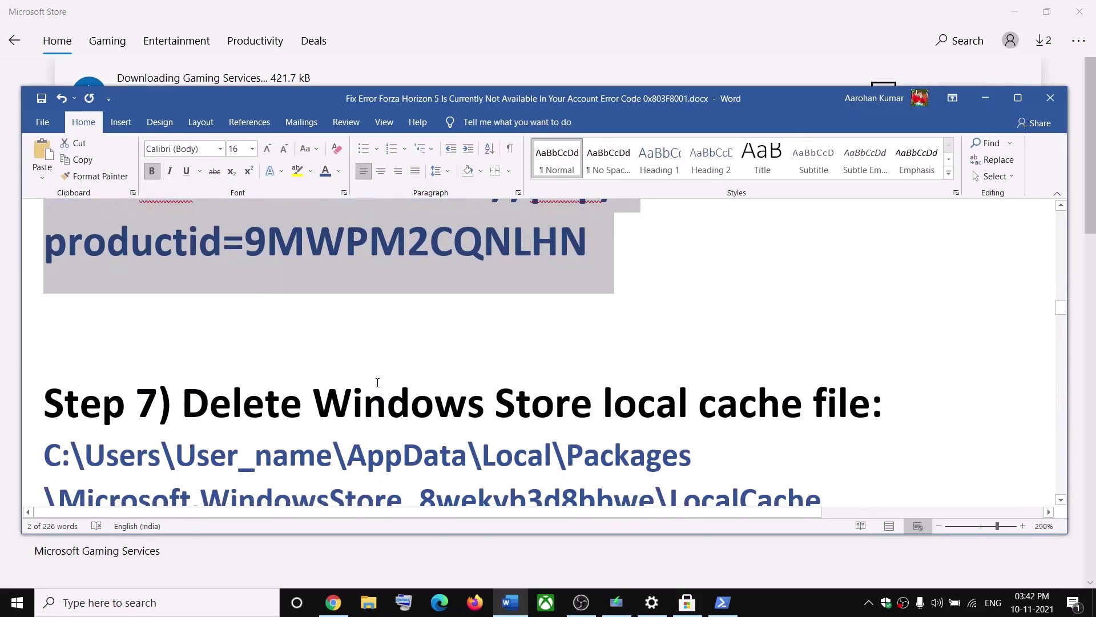
Read Step 7's LocalCache path and browse File Explorer to C:\Users and the user's profile folder
scroll(378, 382, down, 2)
drag(314, 302, 853, 296)
drag(825, 416, 61, 357)
click(130, 327)
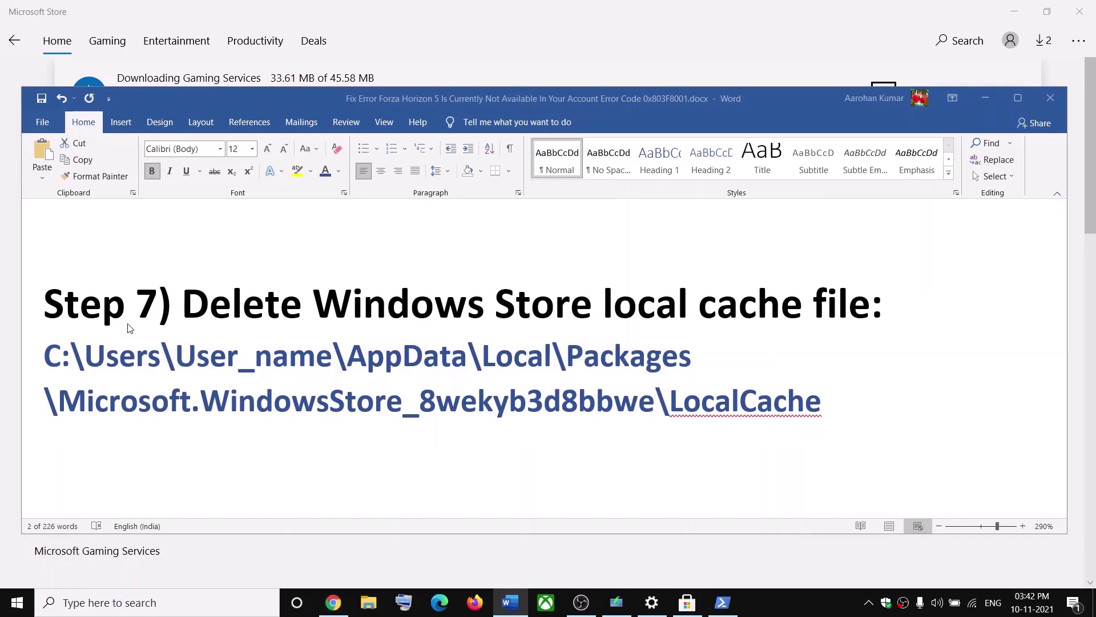
key(super+e)
click(45, 265)
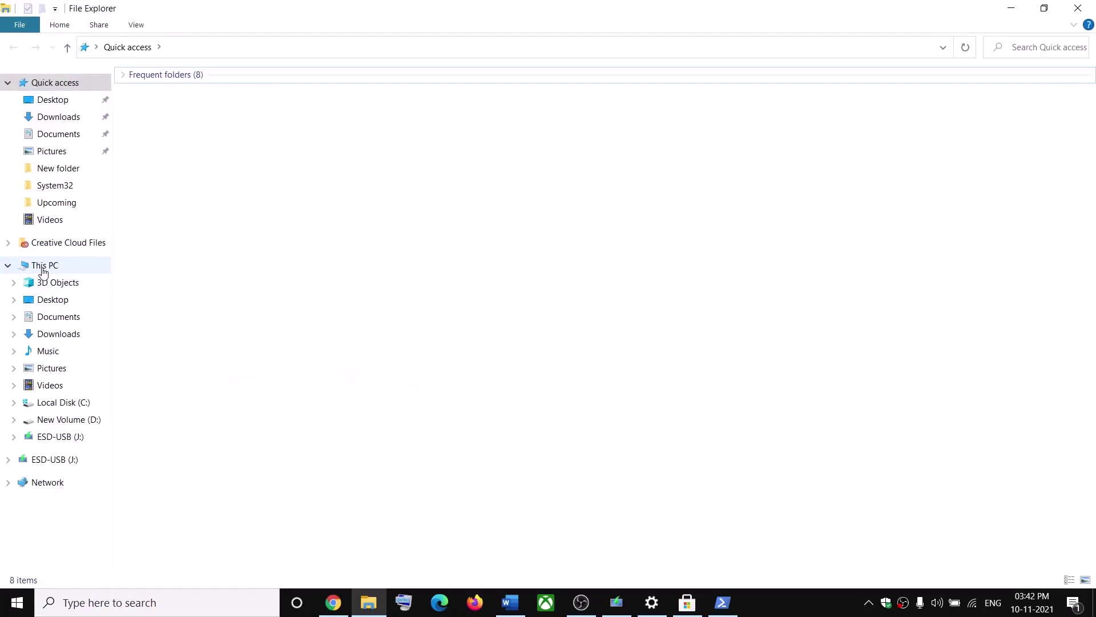
double_click(204, 202)
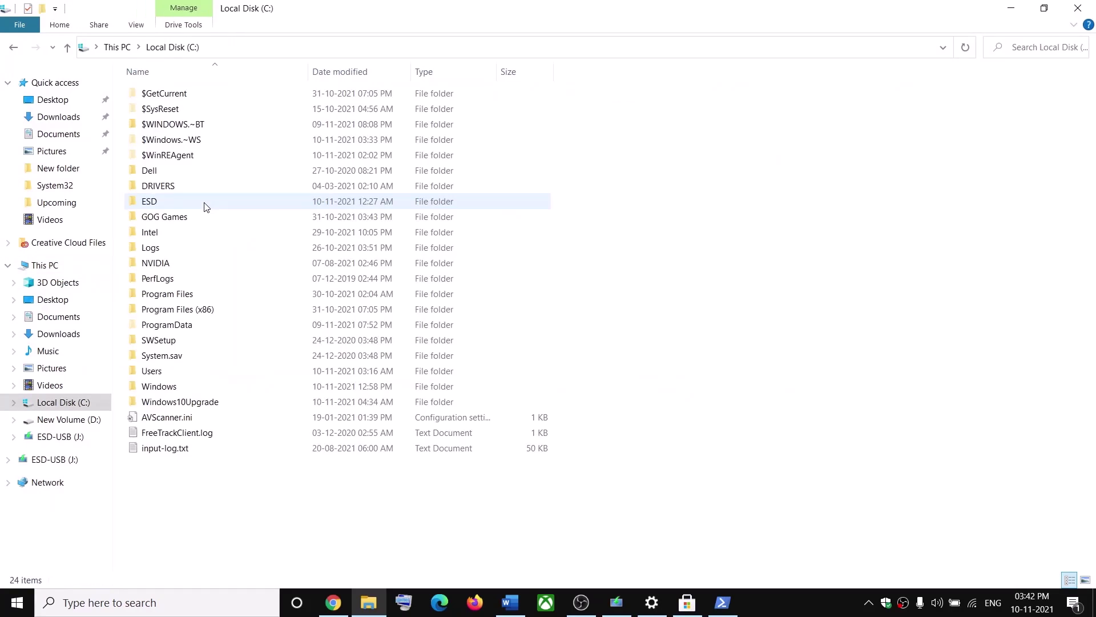
click(178, 377)
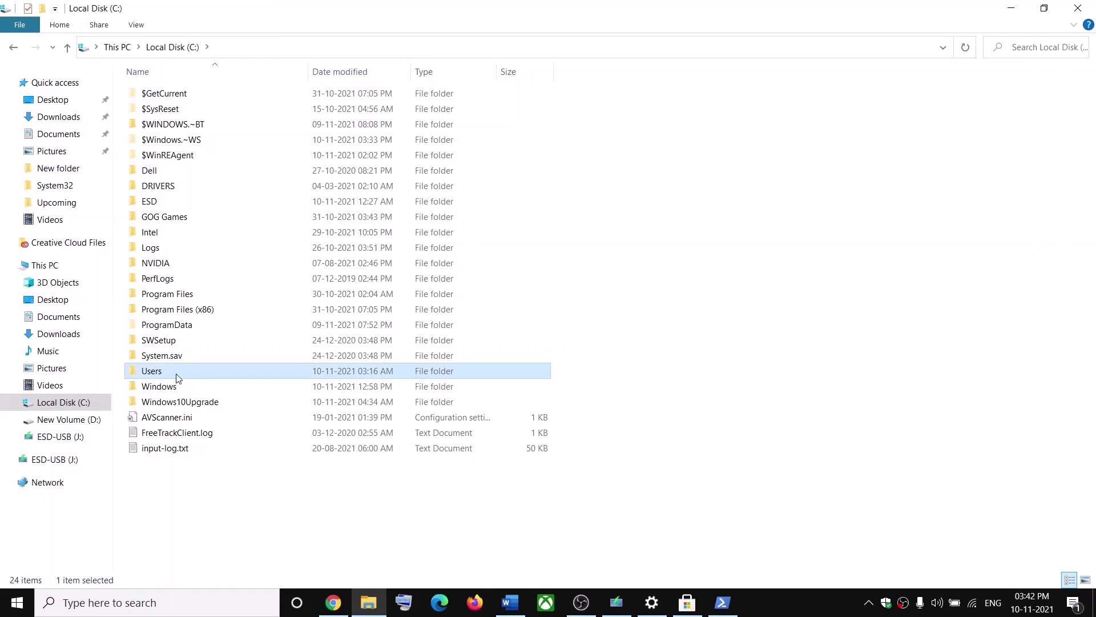
double_click(176, 377)
click(151, 140)
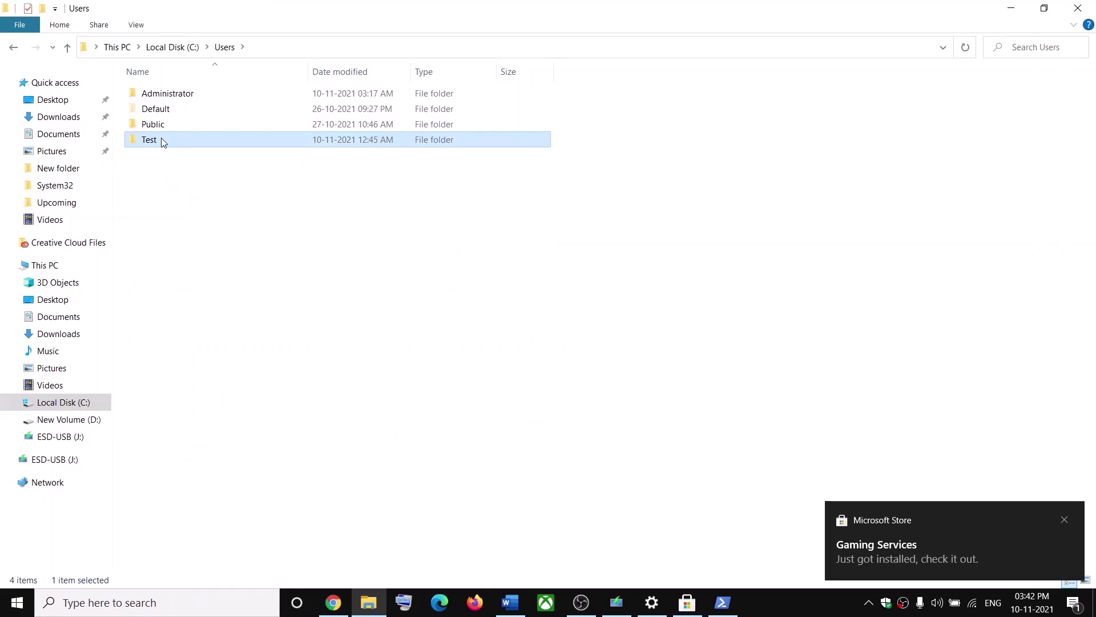
double_click(160, 139)
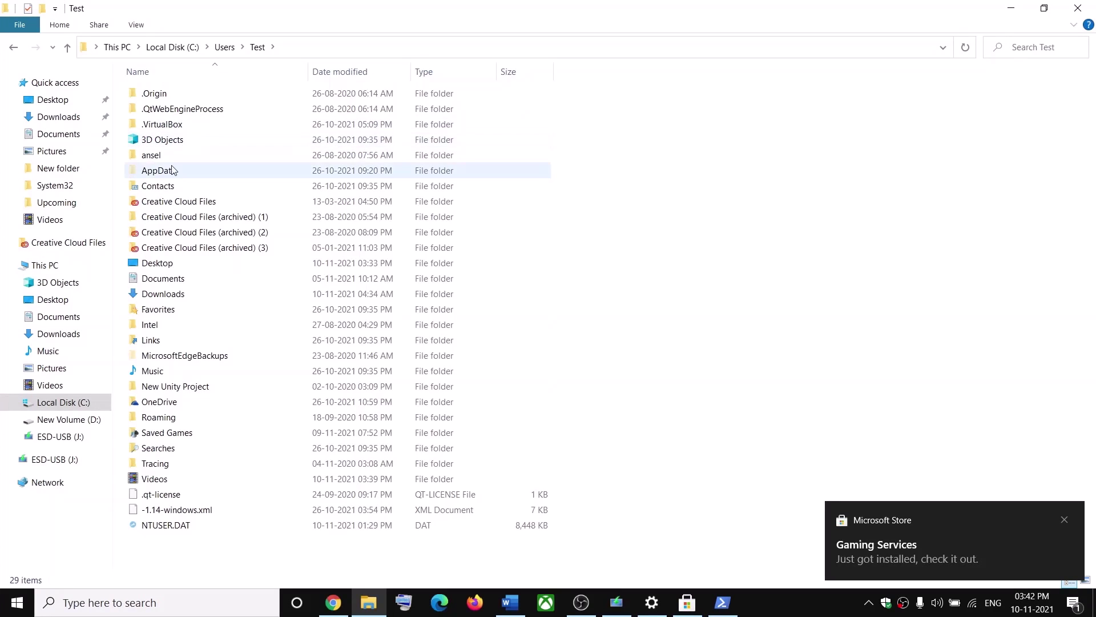
Show hidden items and open AppData\Local\Packages
click(154, 169)
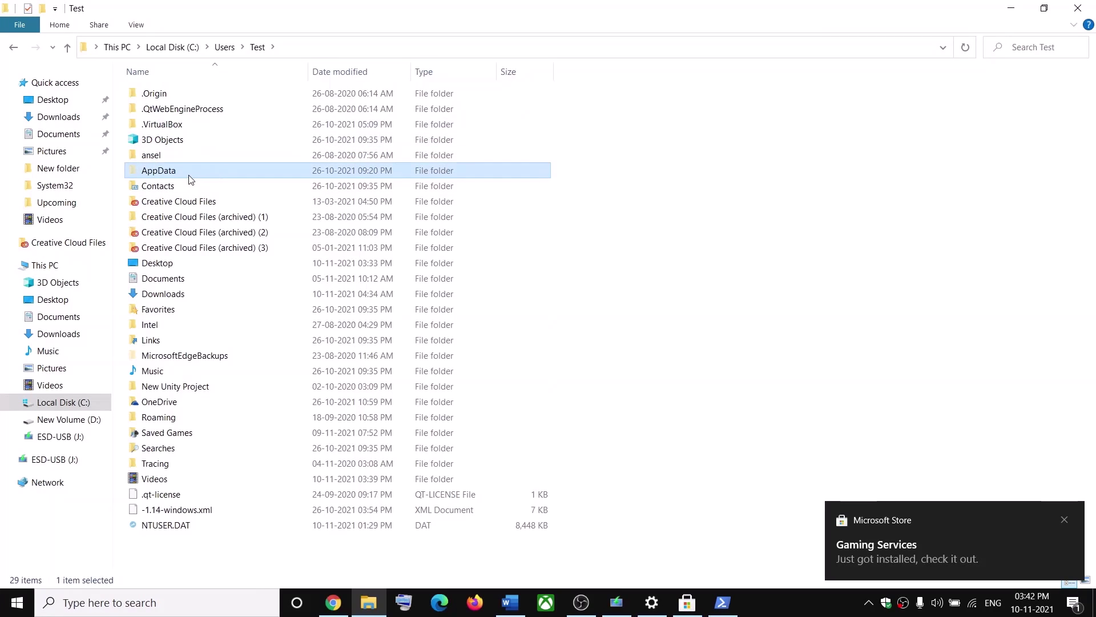
click(137, 26)
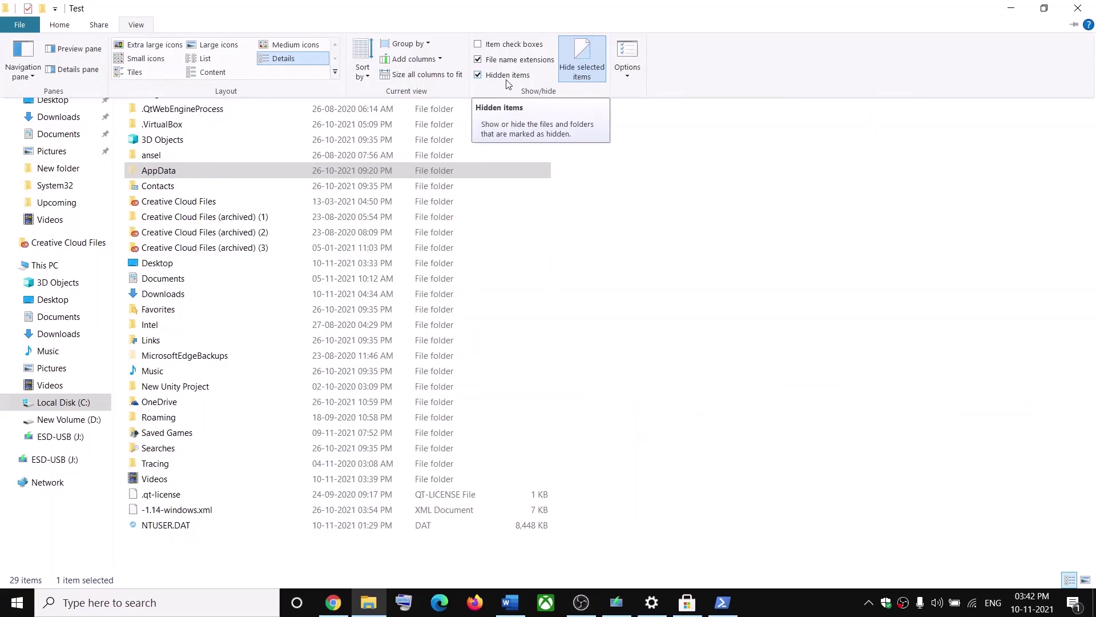
click(164, 174)
double_click(166, 176)
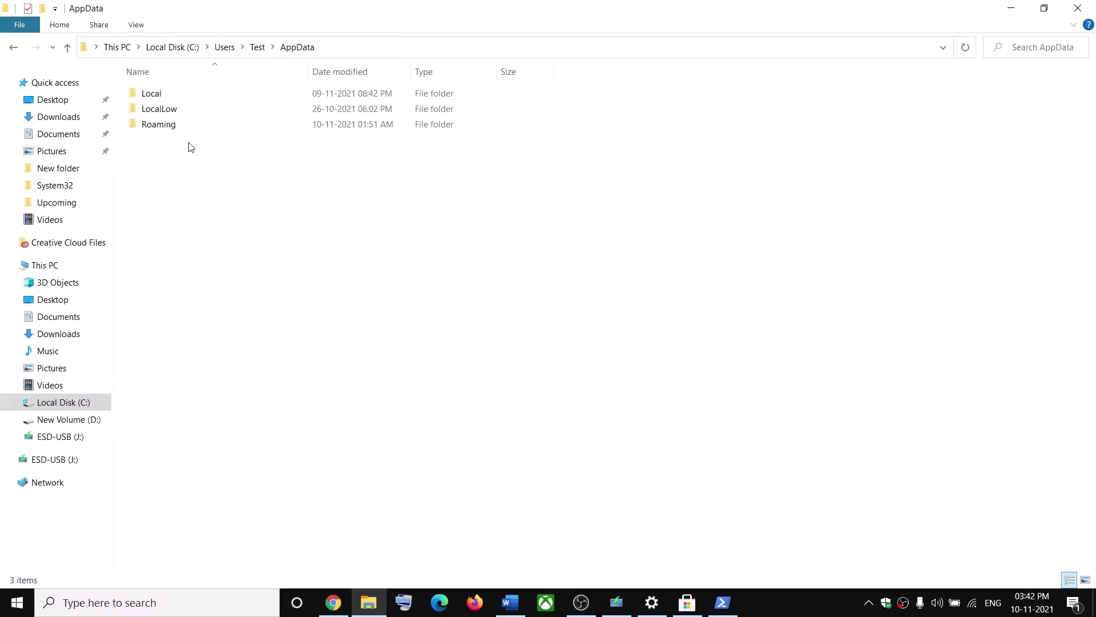
double_click(153, 96)
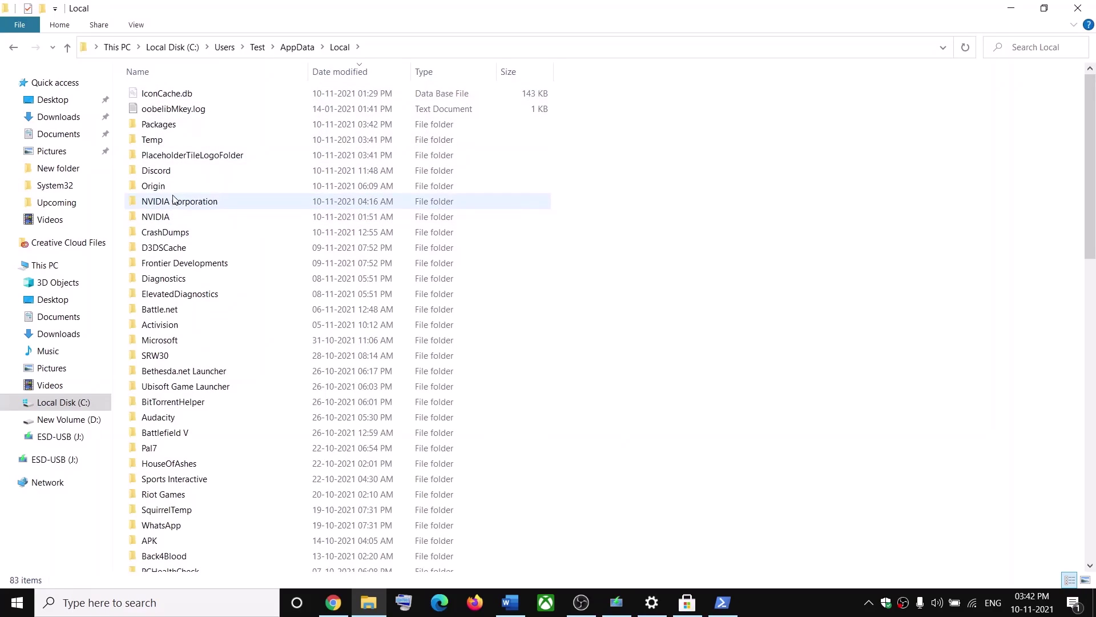
click(177, 128)
double_click(173, 130)
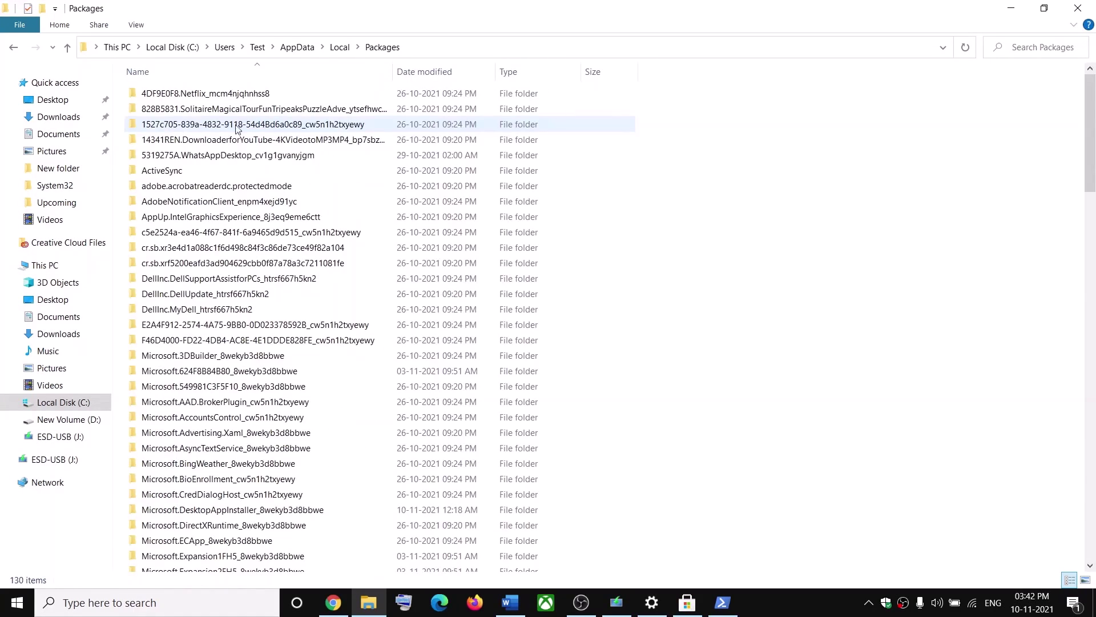
scroll(244, 421, down, 20)
scroll(244, 421, down, 6)
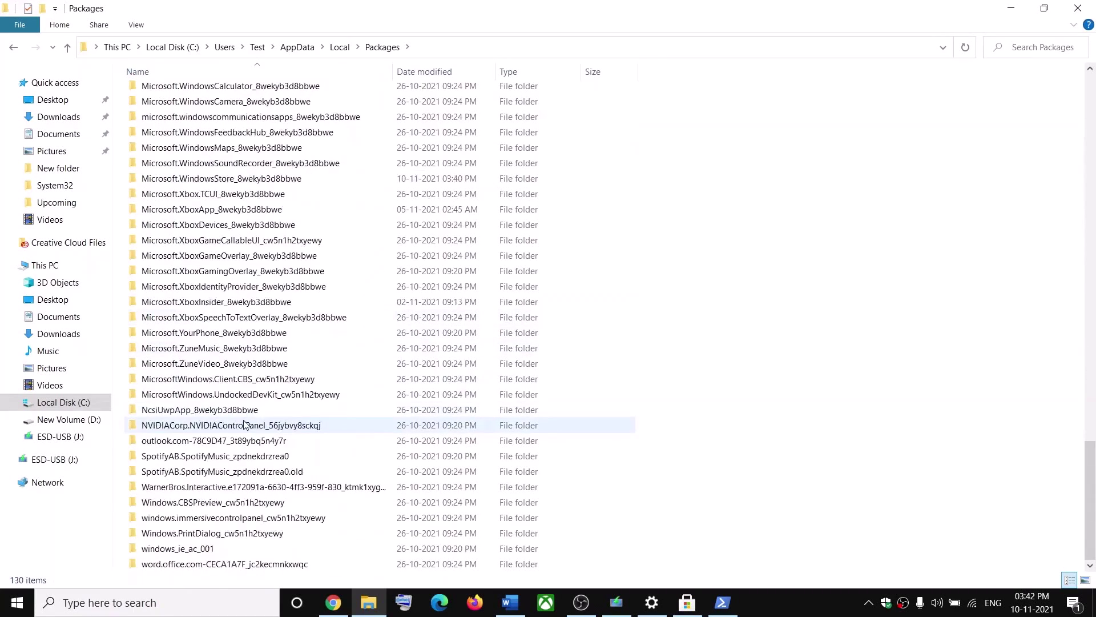
scroll(284, 412, up, 1)
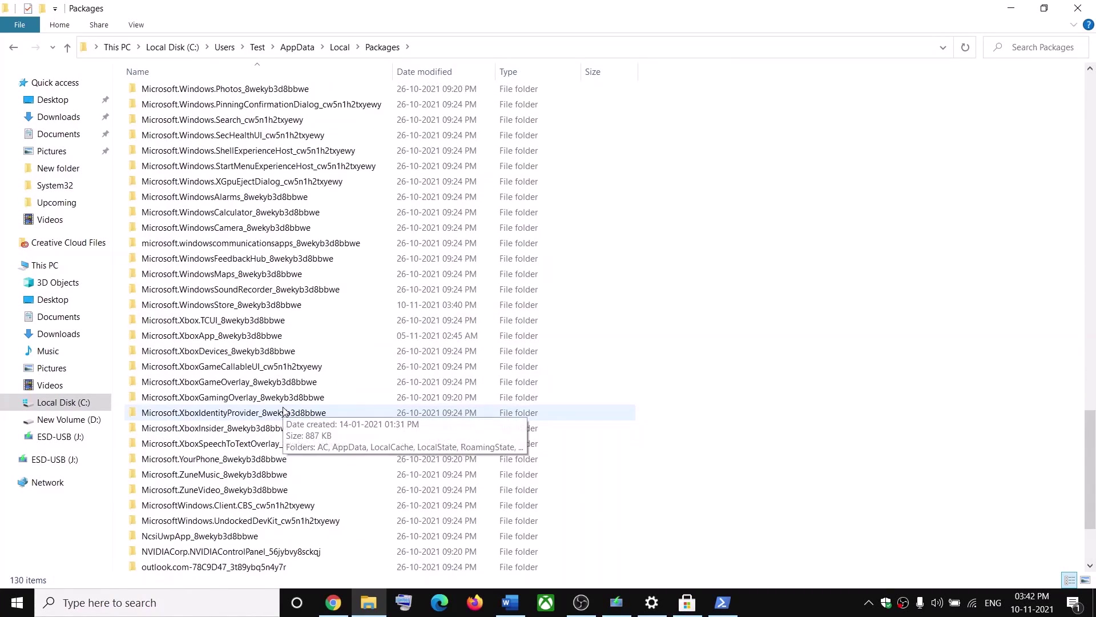
Delete LocalCache from Microsoft.WindowsStore_8wekyb3d8bbwe, close Explorer, and check Gaming Services in the Store
click(224, 307)
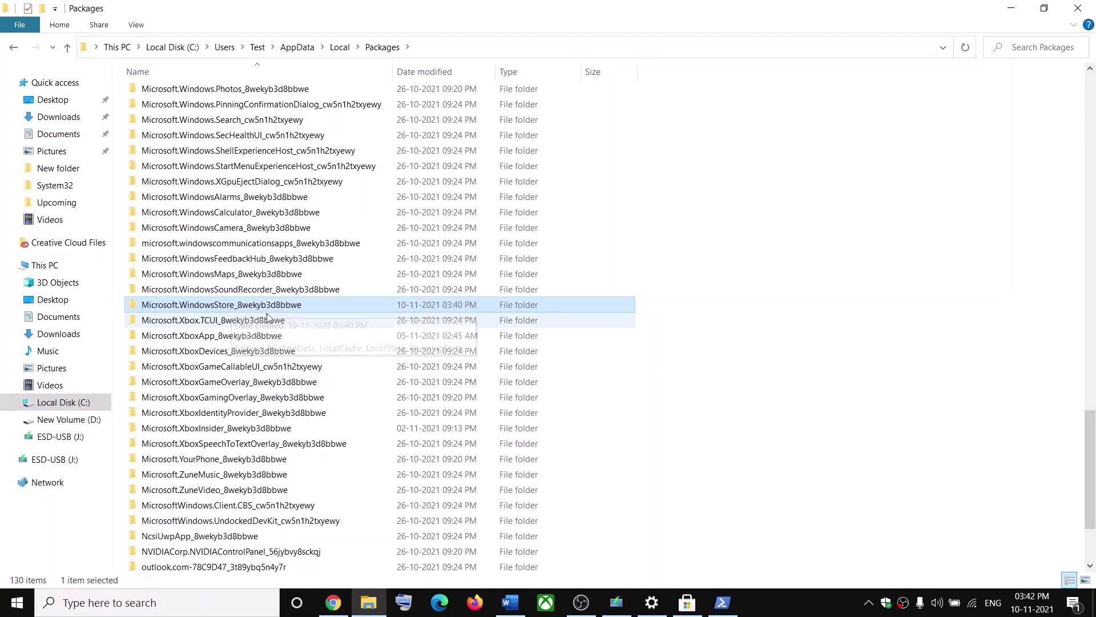
double_click(231, 307)
click(159, 129)
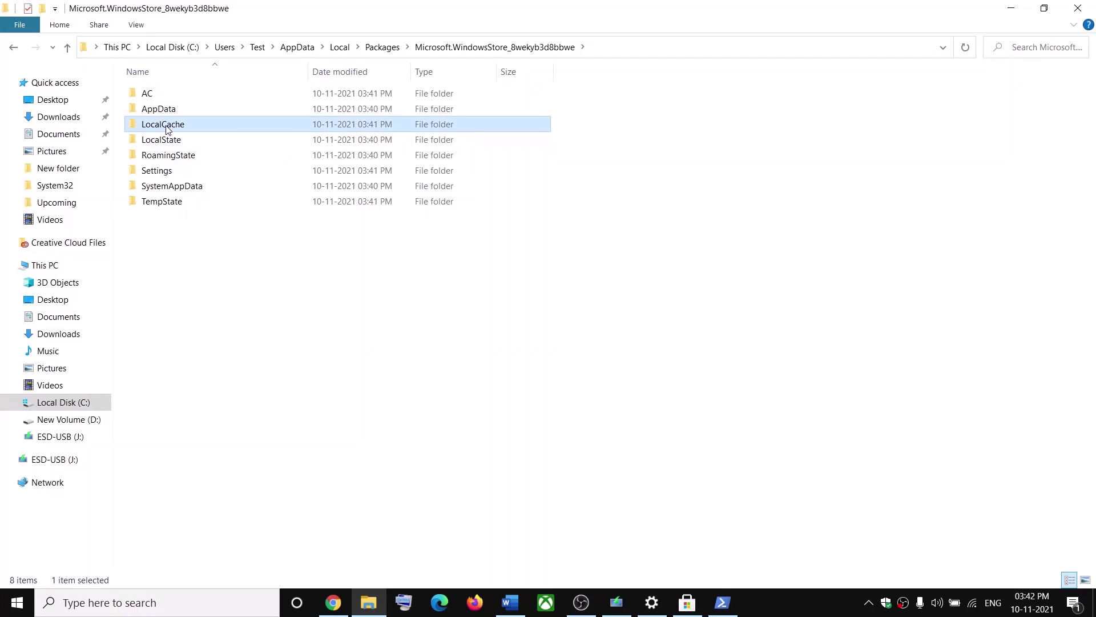
right_click(166, 129)
click(34, 476)
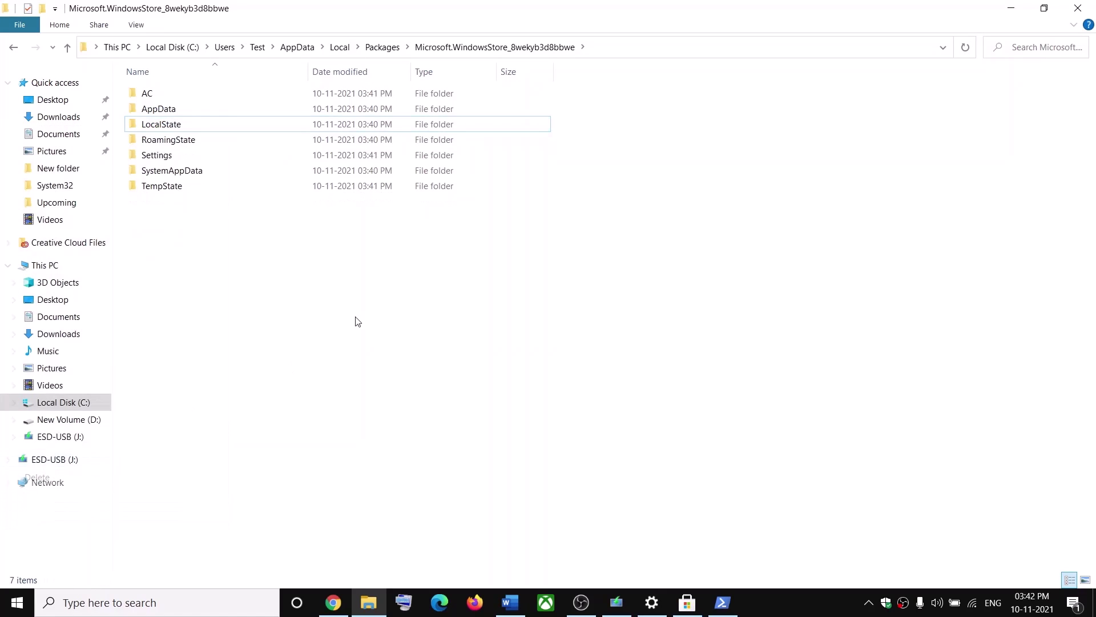
click(1079, 9)
click(691, 606)
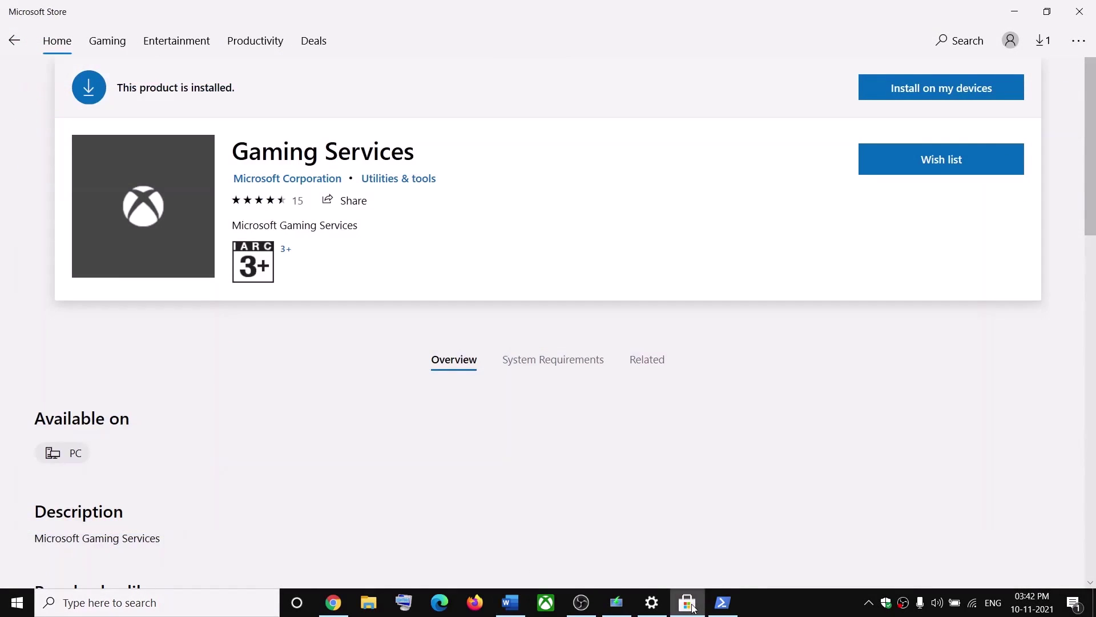
Minimize the Store and launch PowerShell as administrator from a 'power' search
click(1013, 12)
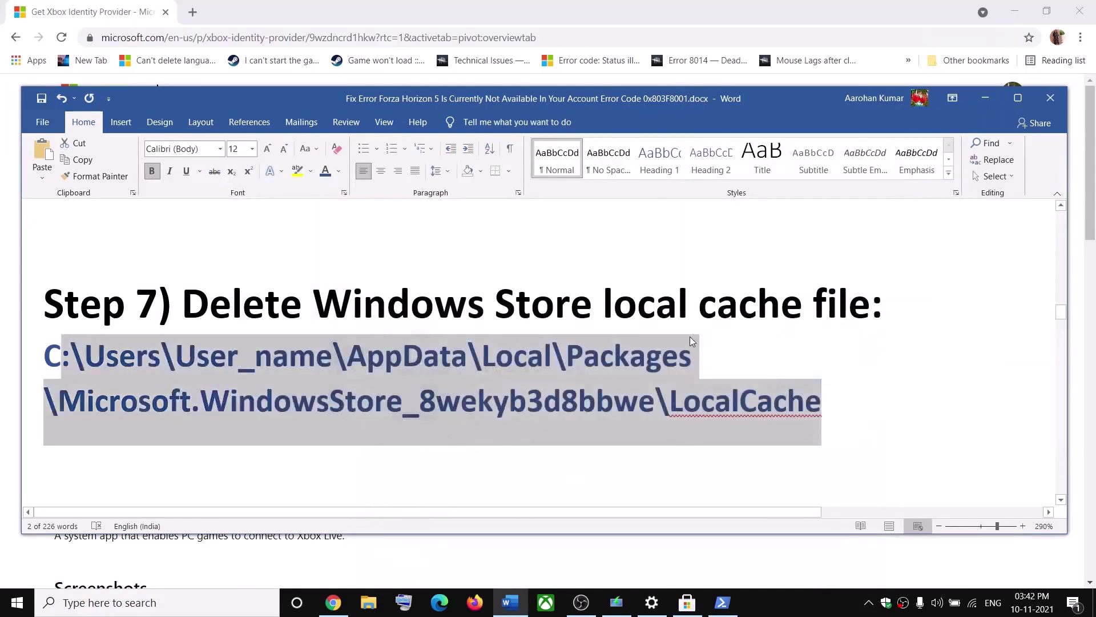
scroll(306, 398, down, 7)
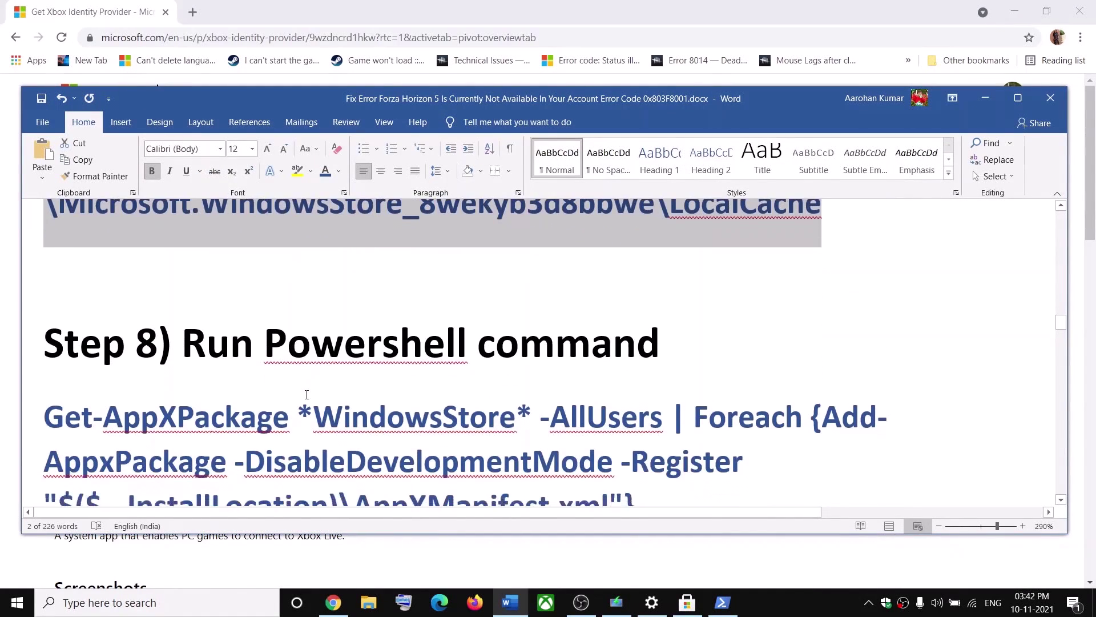
click(181, 609)
text(power)
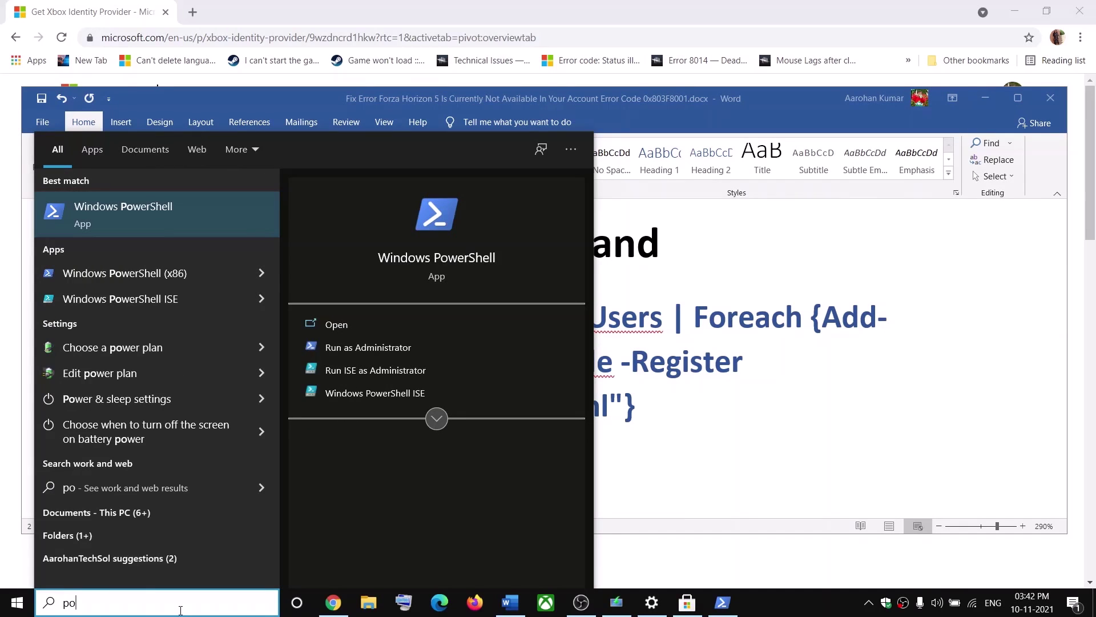
right_click(160, 213)
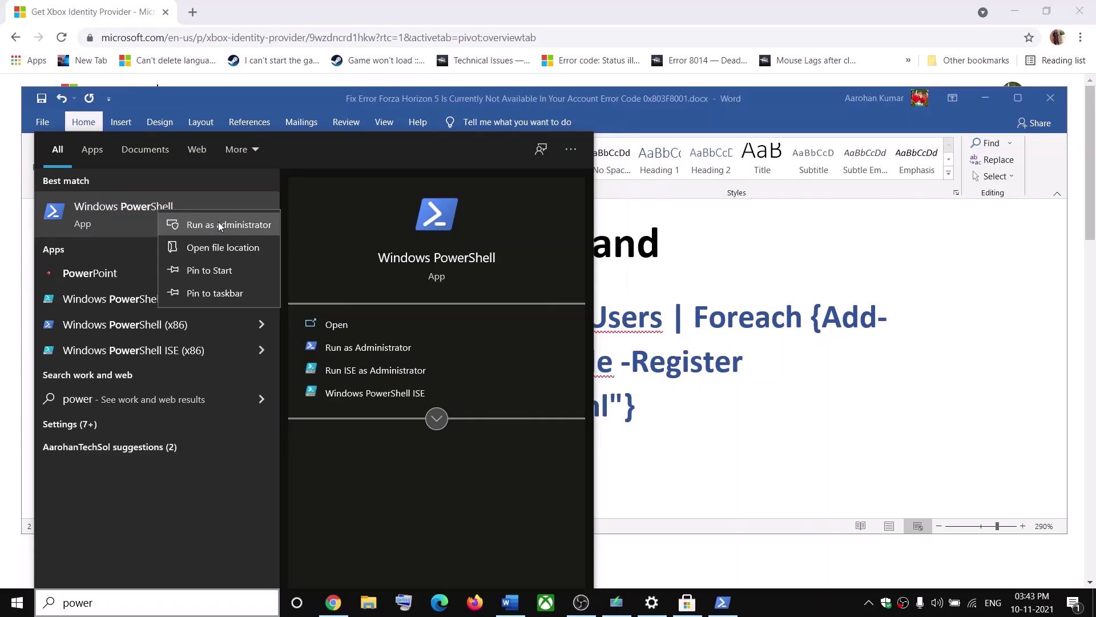
click(220, 225)
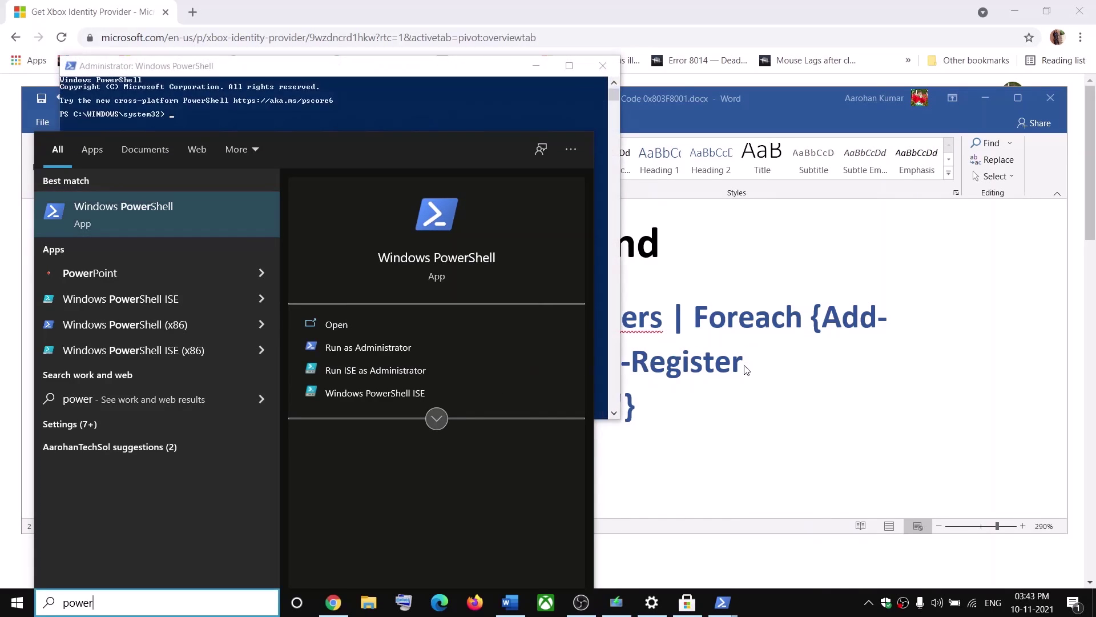
Run Step 8's Get-AppXPackage *WindowsStore* re-register command, which fails with 0x80073D02, then return to Word
click(686, 387)
drag(574, 390, 41, 338)
key(super+c)
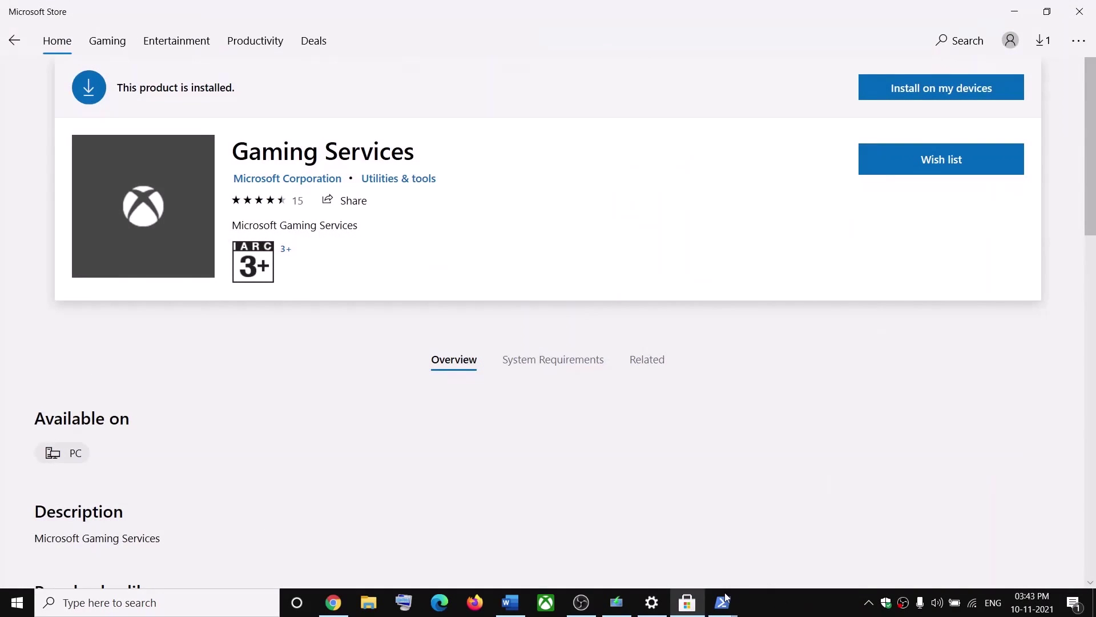
mouse_move(724, 598)
click(693, 510)
right_click(429, 384)
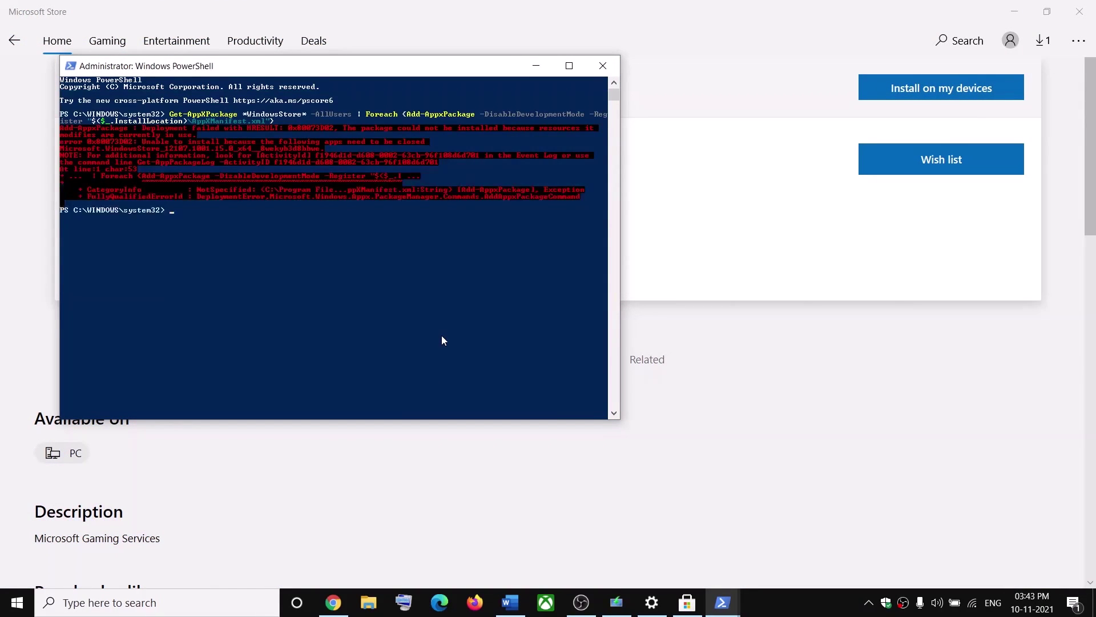
click(134, 142)
click(510, 602)
Run the checklist's second Get-AppxPackage AllUsers re-register command in administrator PowerShell
scroll(274, 410, down, 3)
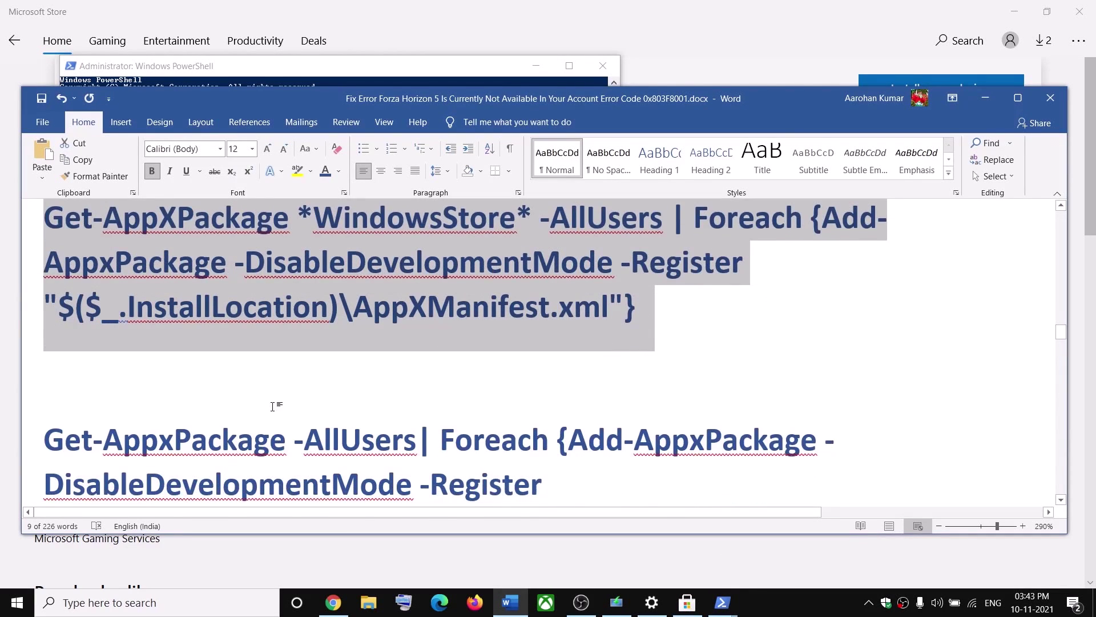
triple_click(86, 342)
key(ctrl+c)
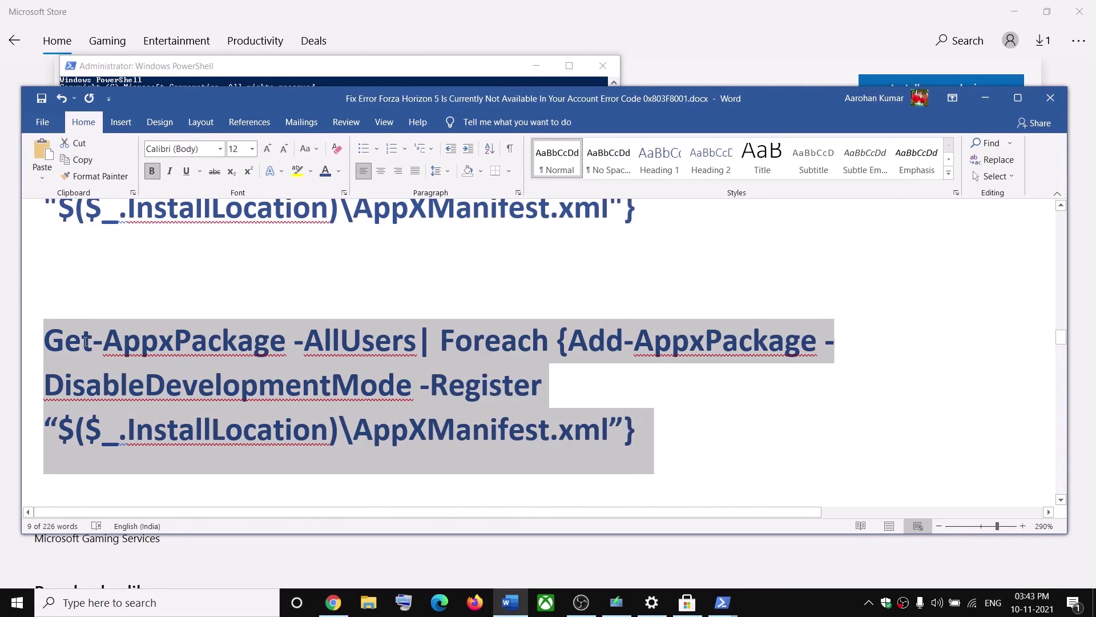
click(722, 602)
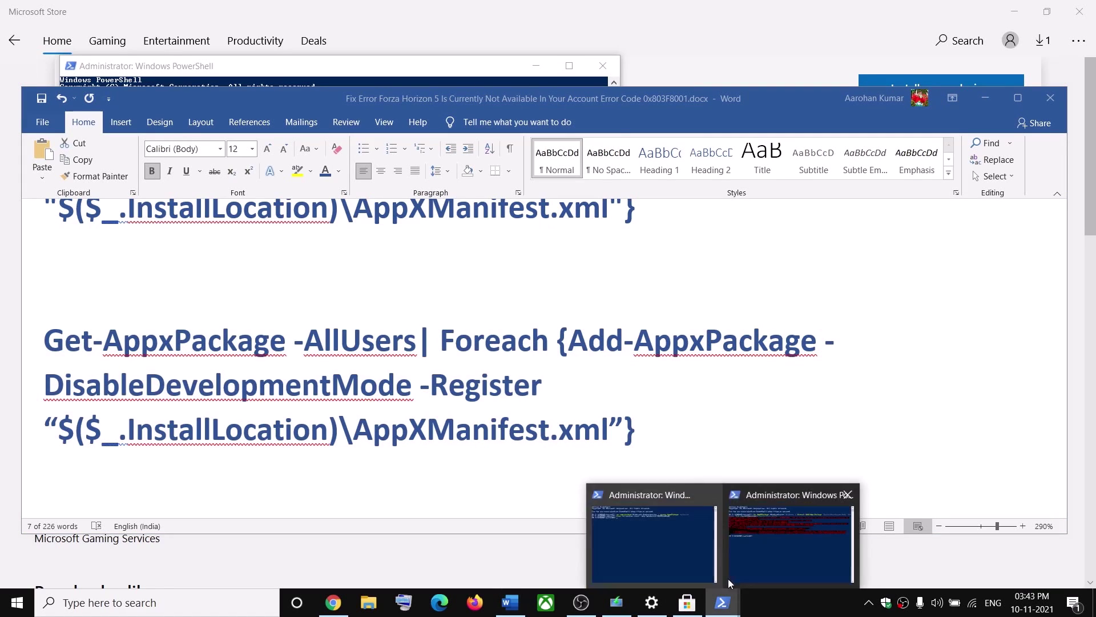
click(650, 537)
key(ctrl+v)
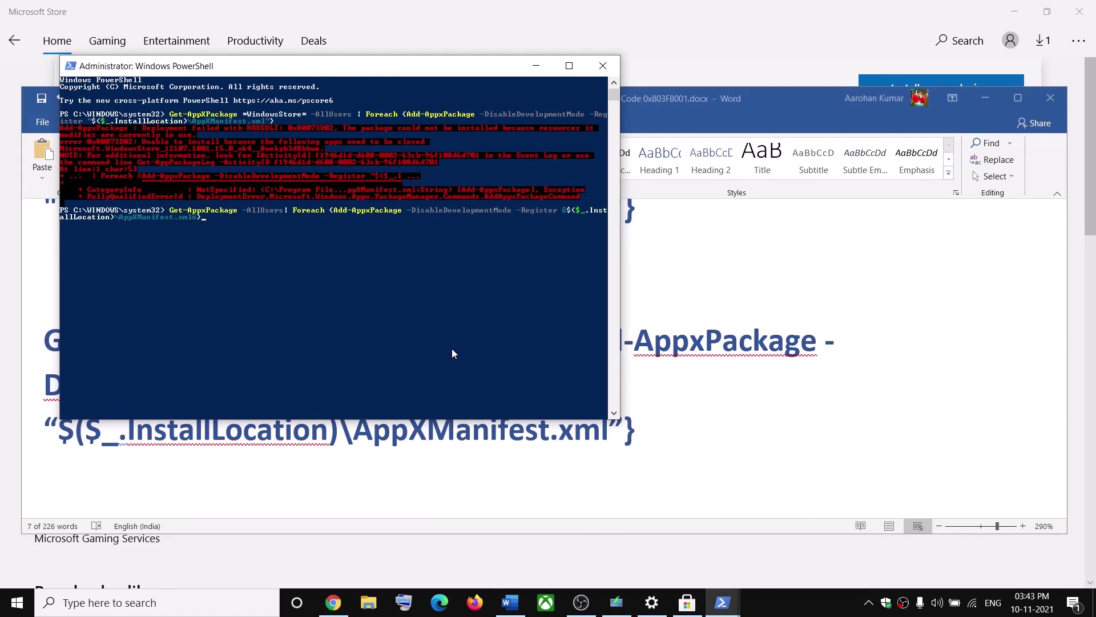
key(Return)
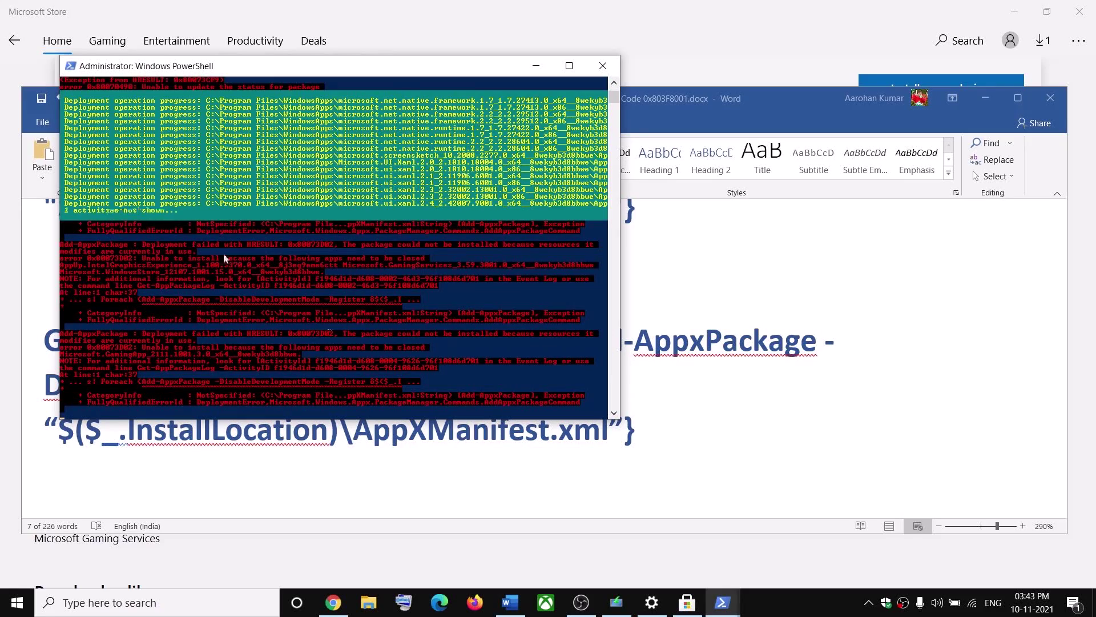
Close PowerShell and scroll the Word guide to Step 12's services list
click(814, 608)
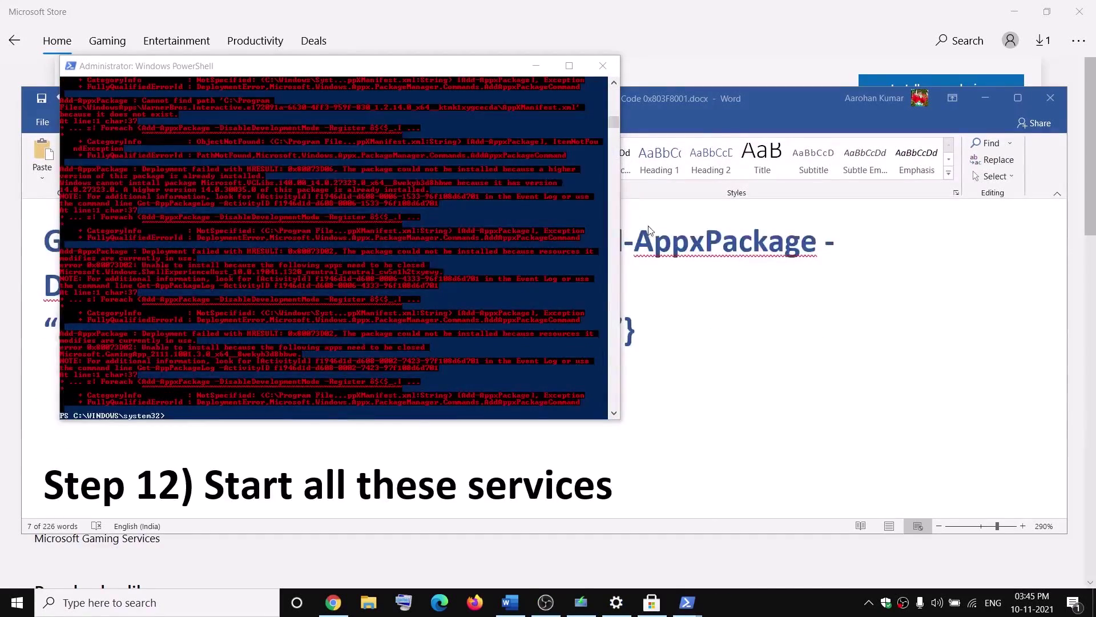
click(603, 66)
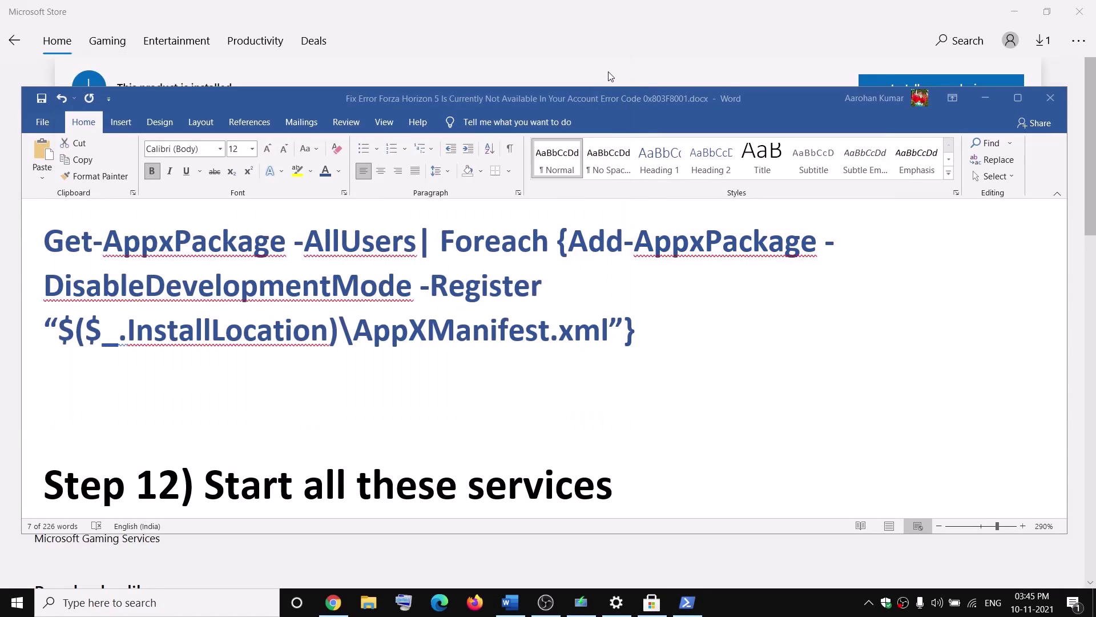
scroll(425, 441, down, 5)
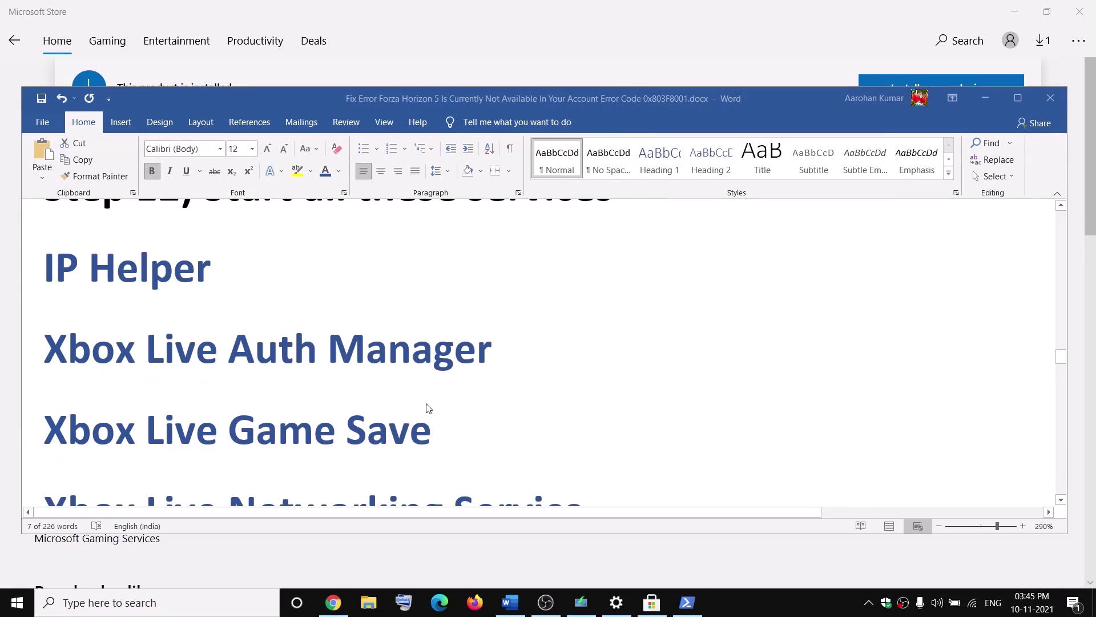
Maximize Word and launch the Services console from a 'serv' search
click(1031, 101)
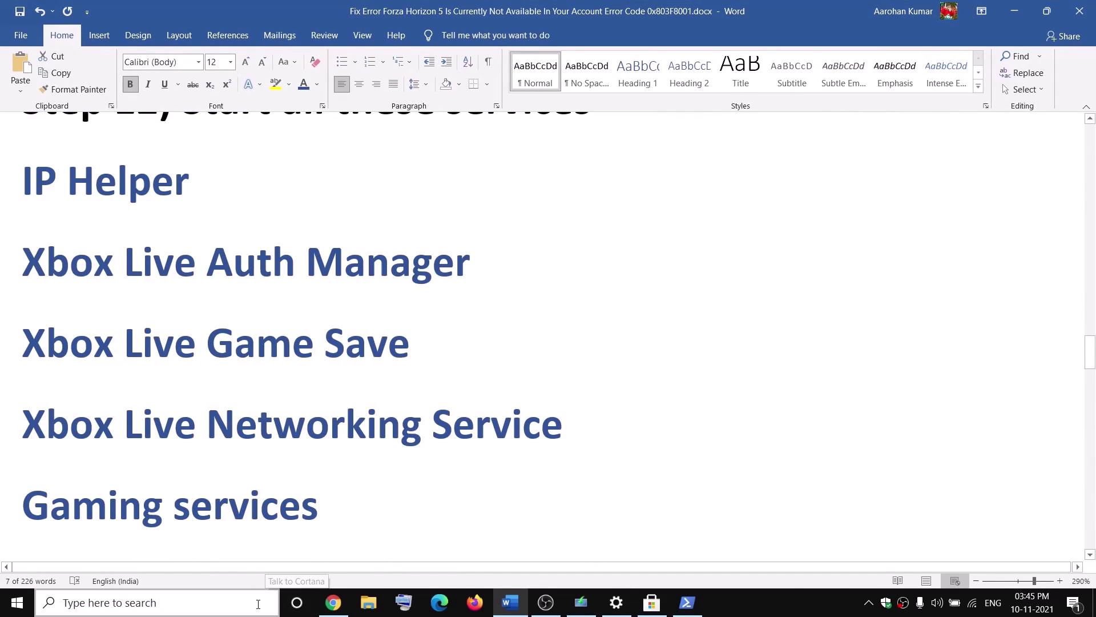
click(253, 604)
text(serv)
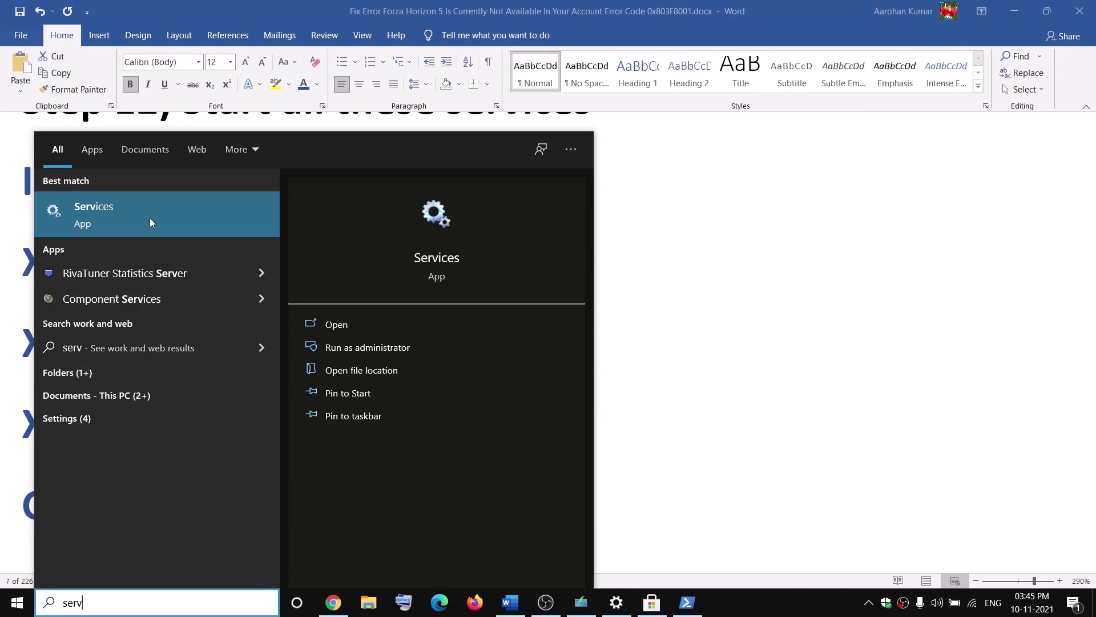
click(145, 218)
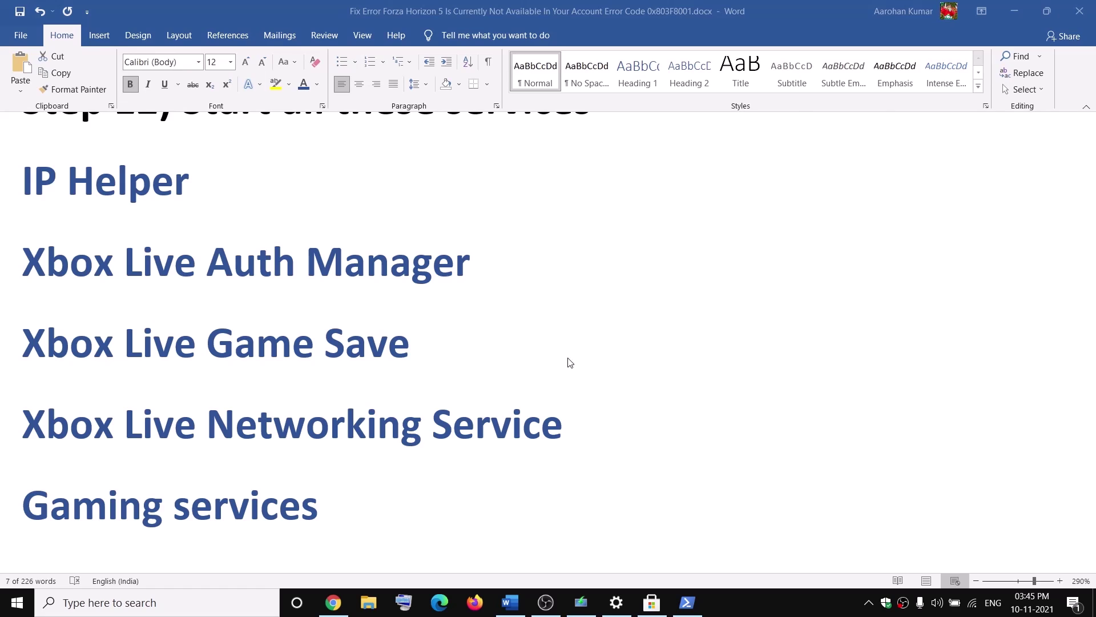
Apply Automatic startup for IP Helper, then jump the list to the Xbox services
click(352, 318)
key(i)
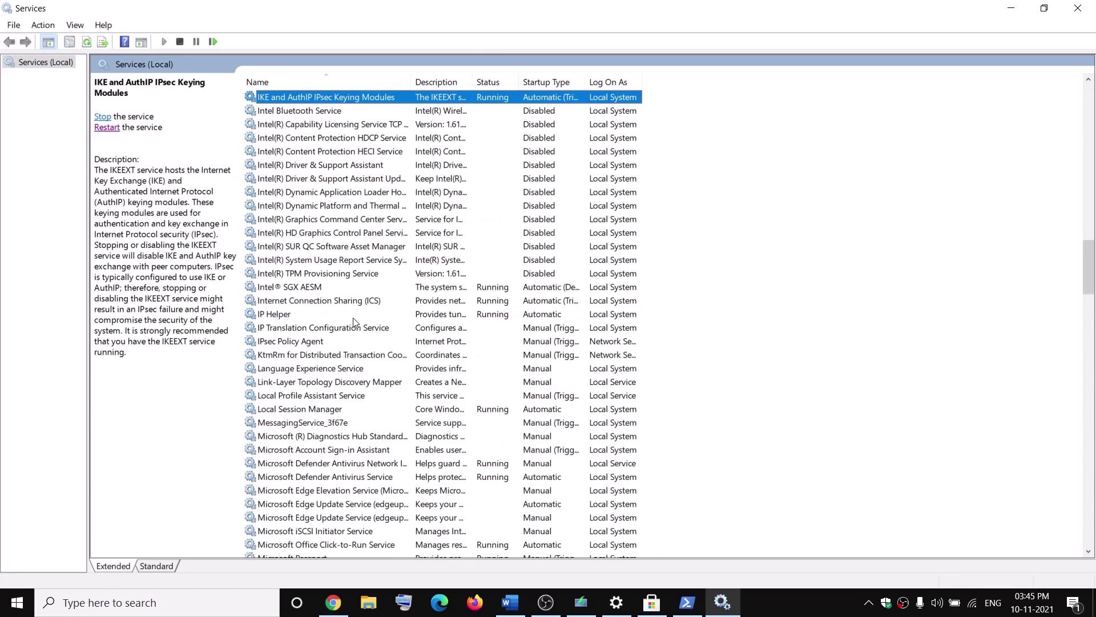
click(289, 316)
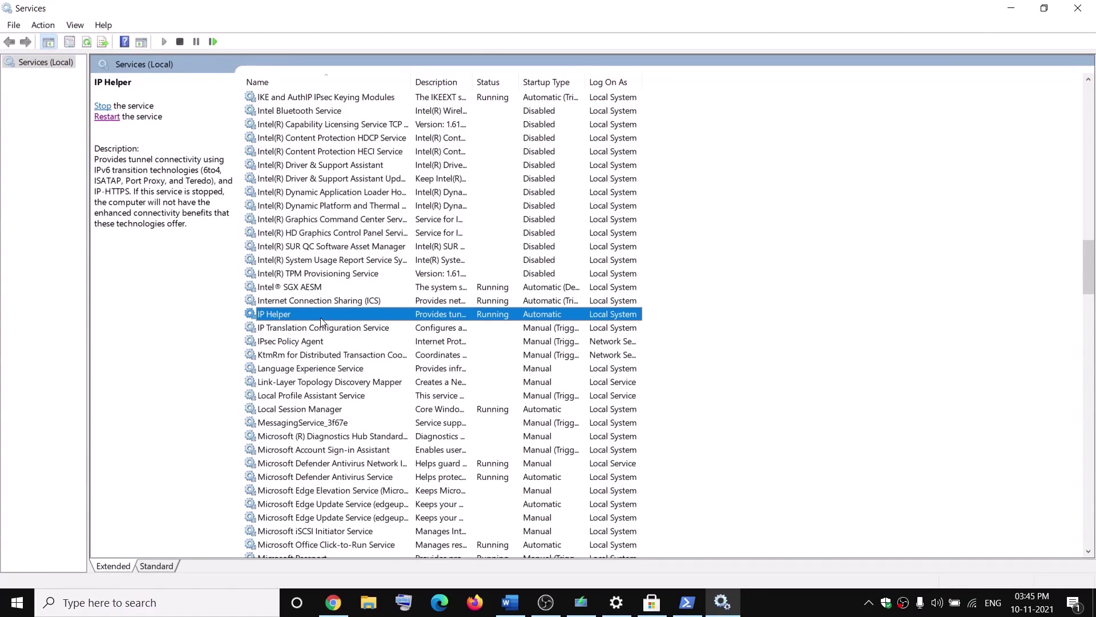
double_click(315, 318)
click(517, 287)
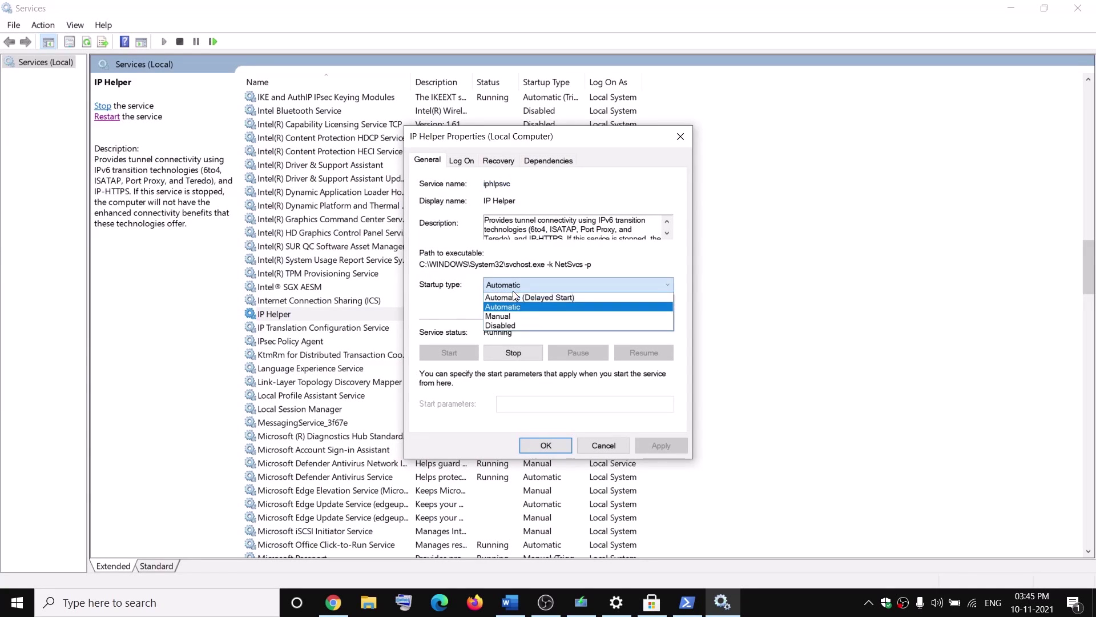
click(528, 296)
click(534, 285)
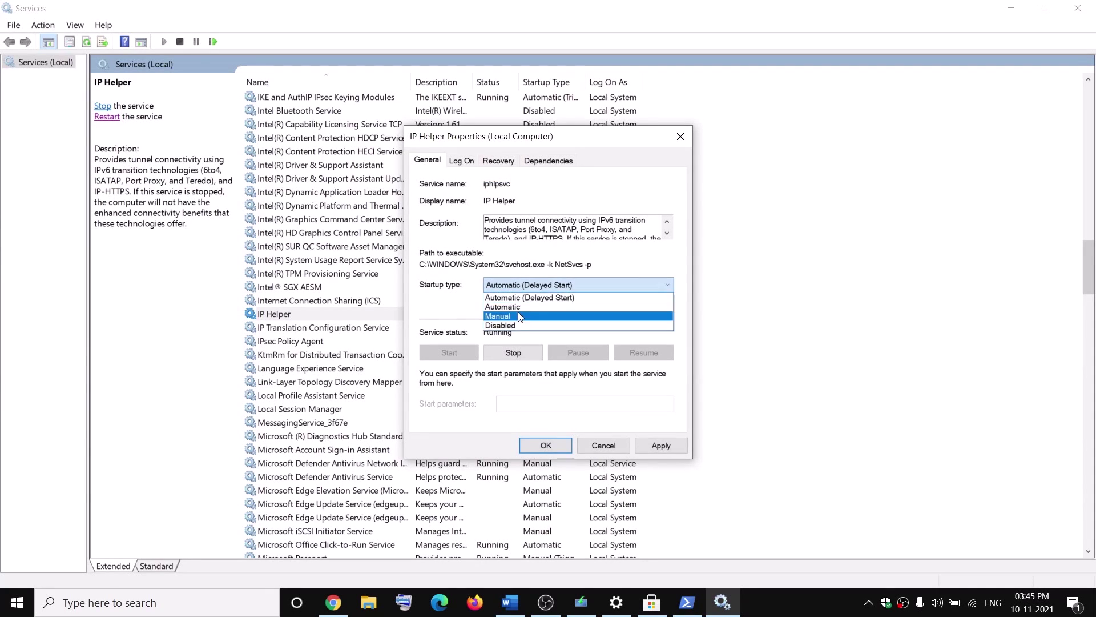
click(520, 300)
click(660, 445)
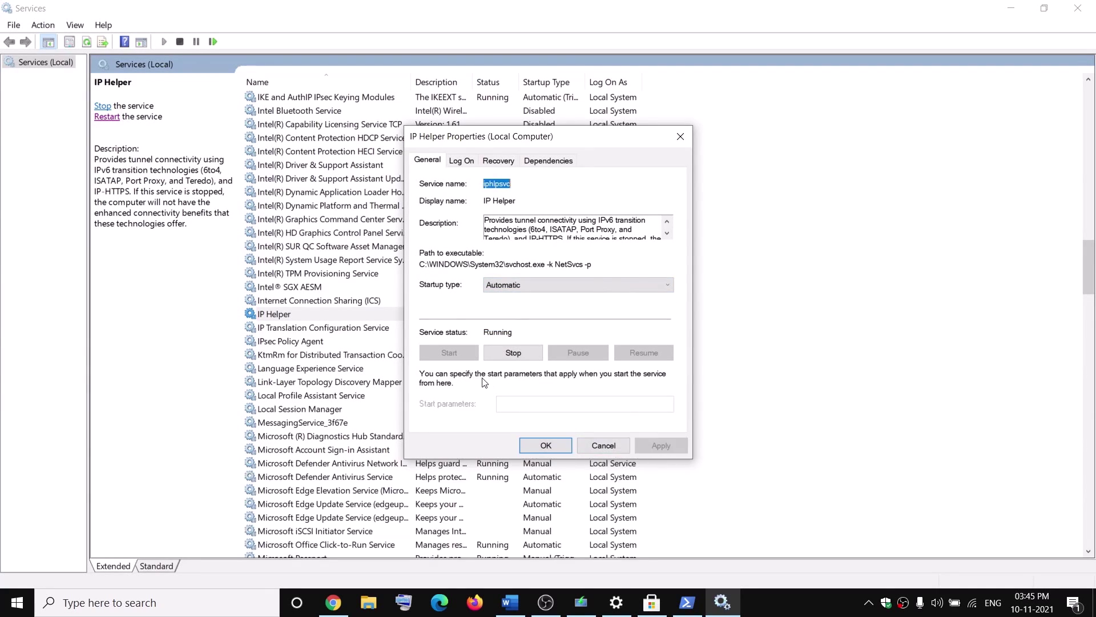
click(537, 451)
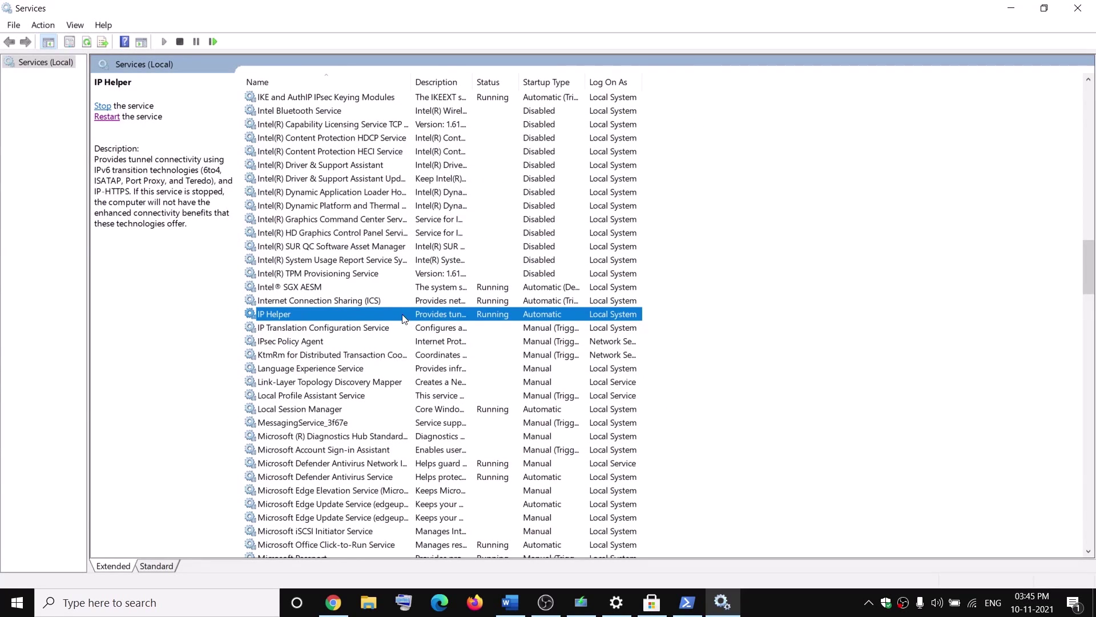
click(318, 354)
key(x)
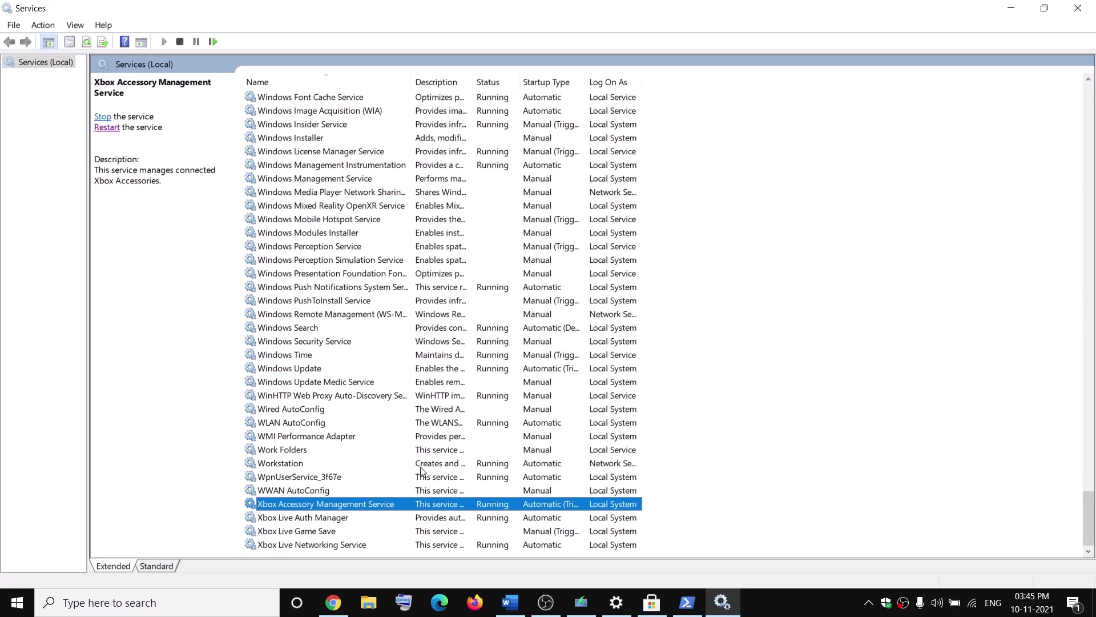
Confirm Xbox Accessory Management and Xbox Live Auth Manager both use Automatic startup
double_click(308, 507)
click(578, 284)
click(578, 367)
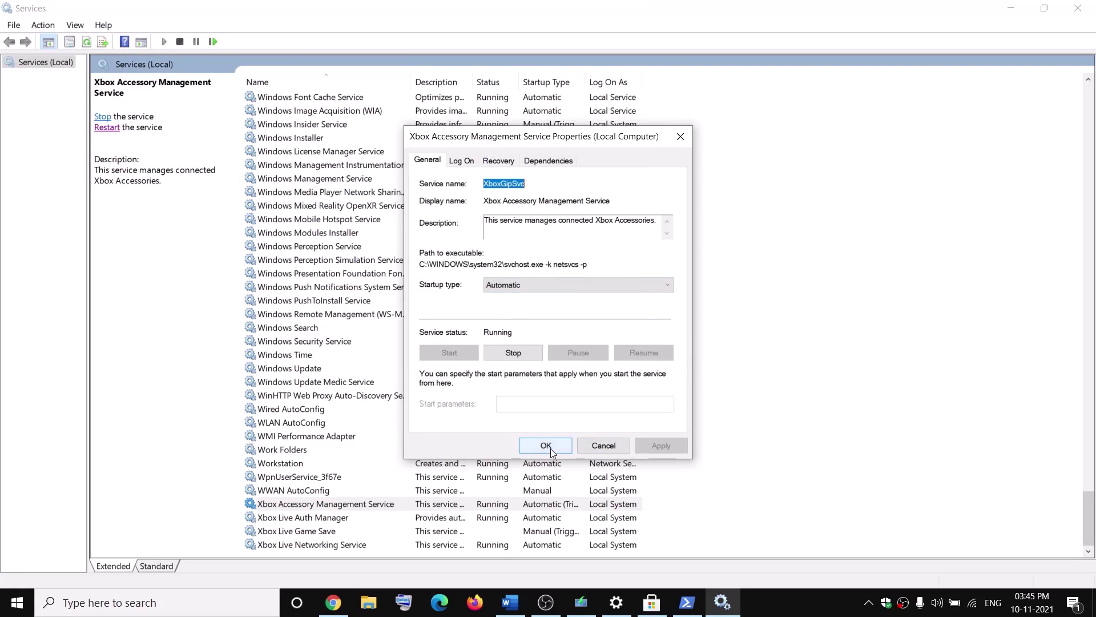
click(603, 445)
double_click(277, 518)
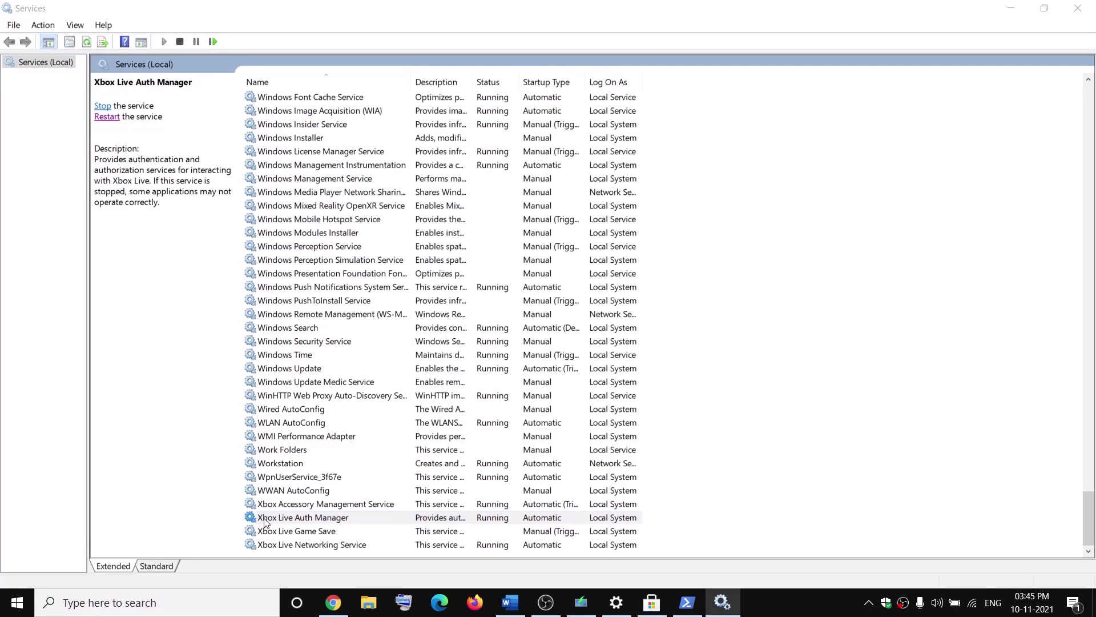
click(578, 285)
click(511, 307)
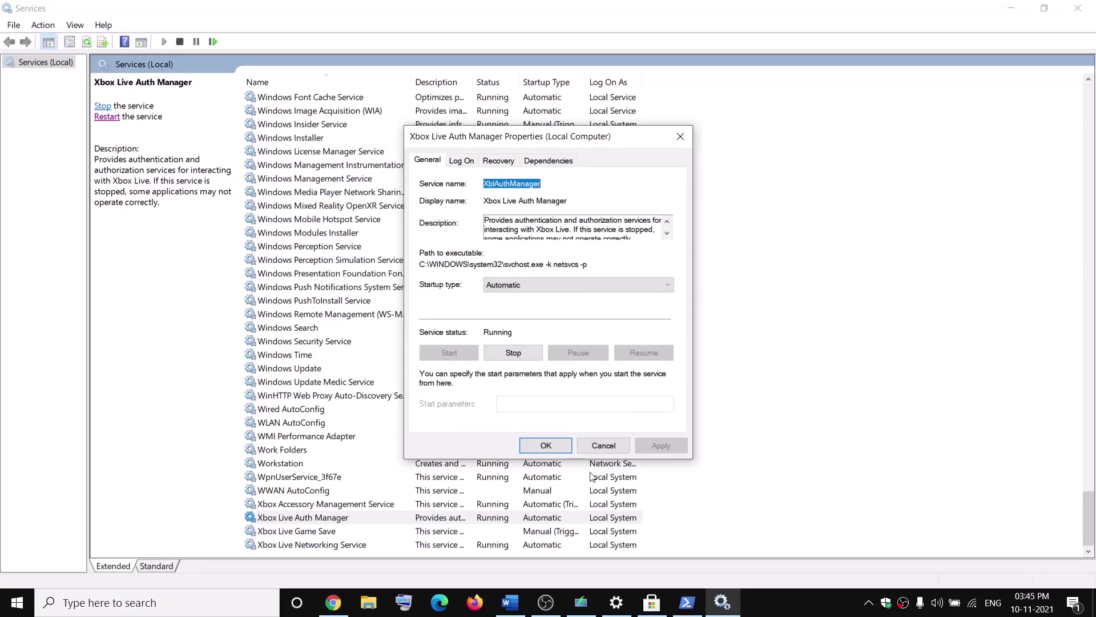
click(546, 445)
Set Xbox Live Game Save to Automatic startup, apply, and start the service
click(316, 531)
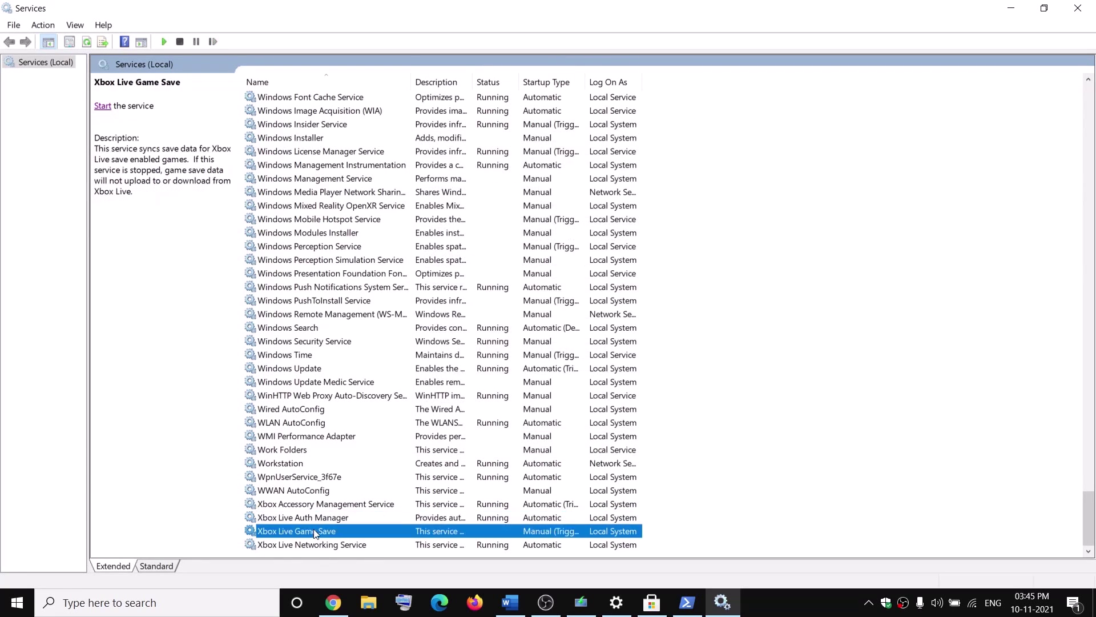
double_click(316, 532)
click(536, 285)
click(523, 308)
click(663, 446)
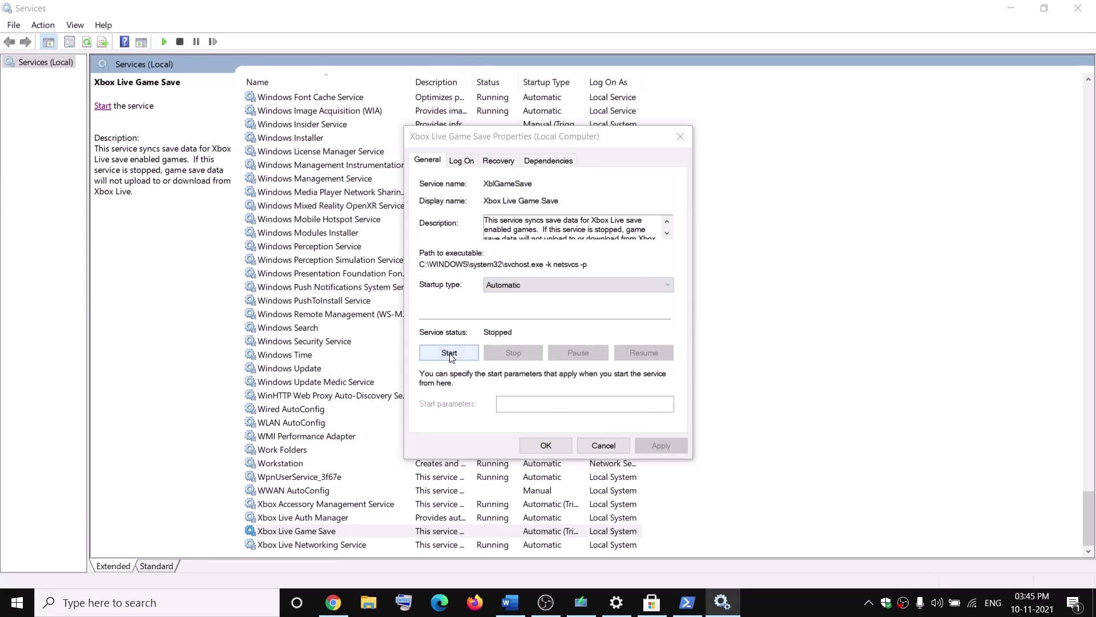
click(449, 352)
click(550, 447)
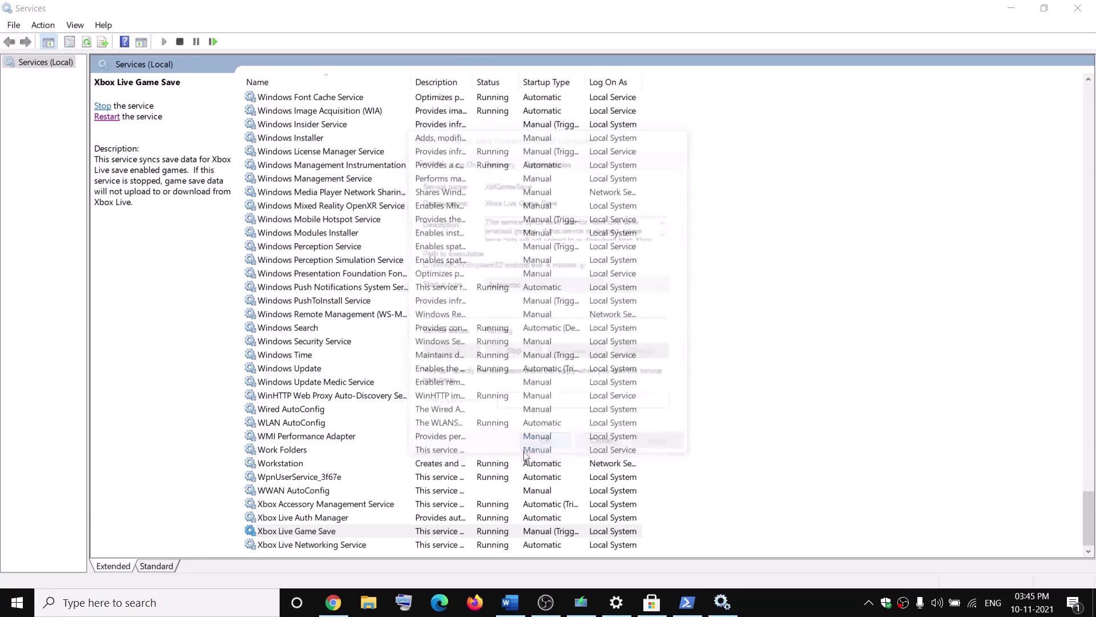
Set Xbox Live Networking Service startup type to Automatic and apply it
click(353, 545)
double_click(352, 546)
click(521, 285)
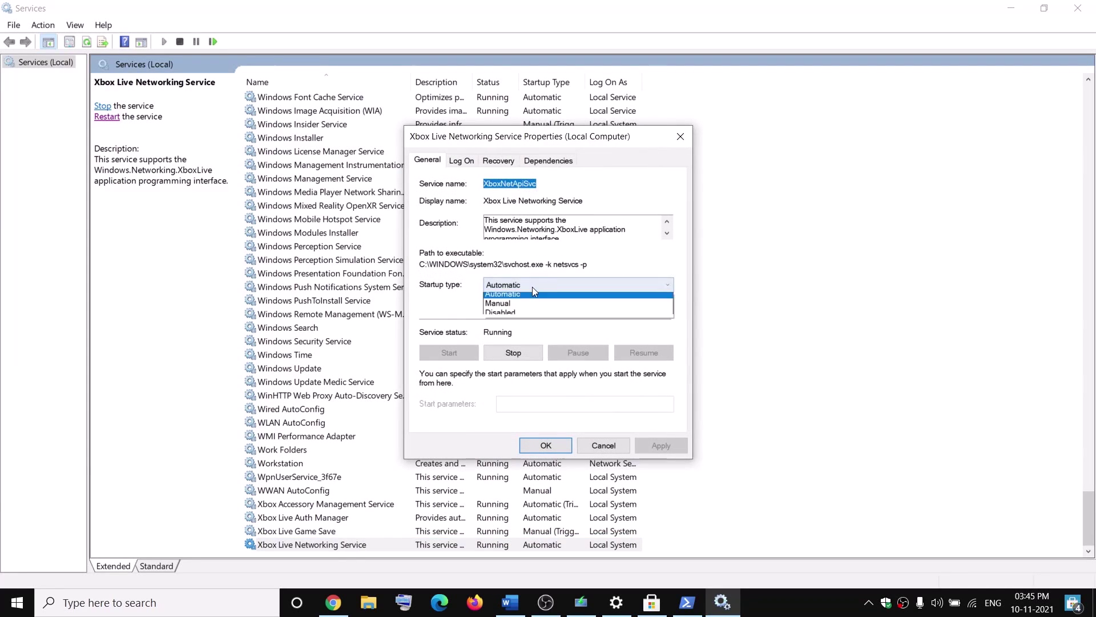
click(537, 307)
click(645, 444)
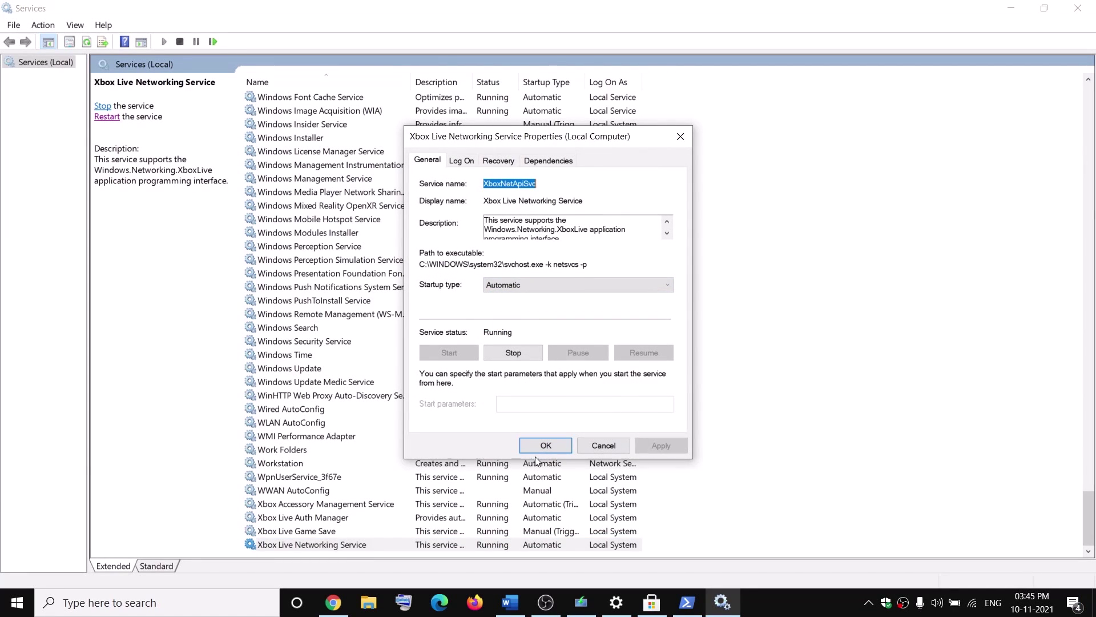
click(543, 444)
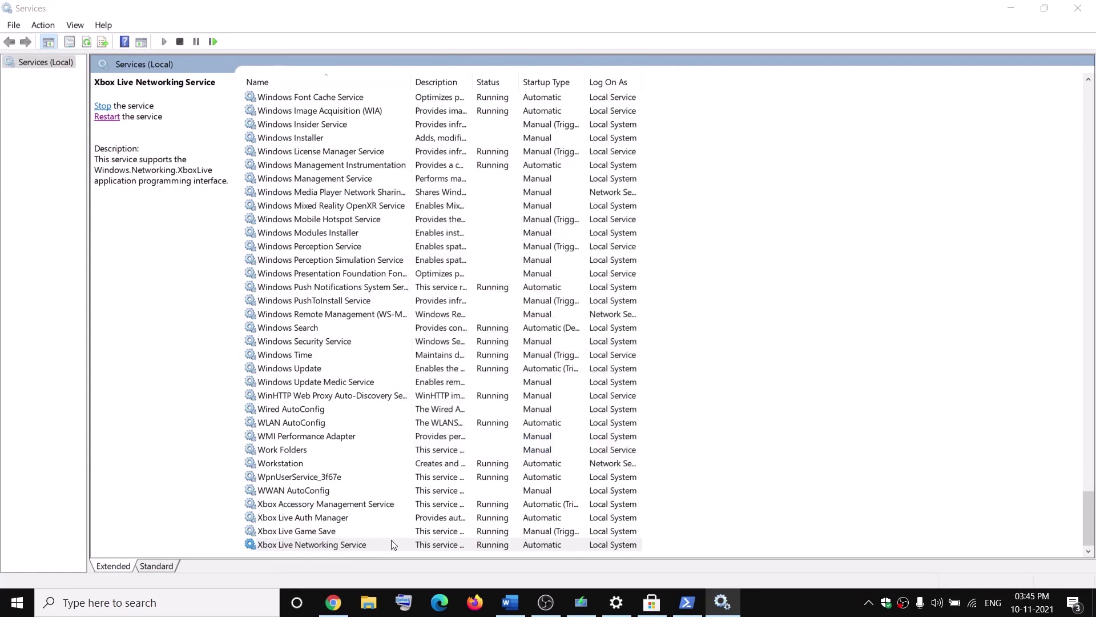
Keep Windows Update on Automatic startup and apply the setting
click(363, 382)
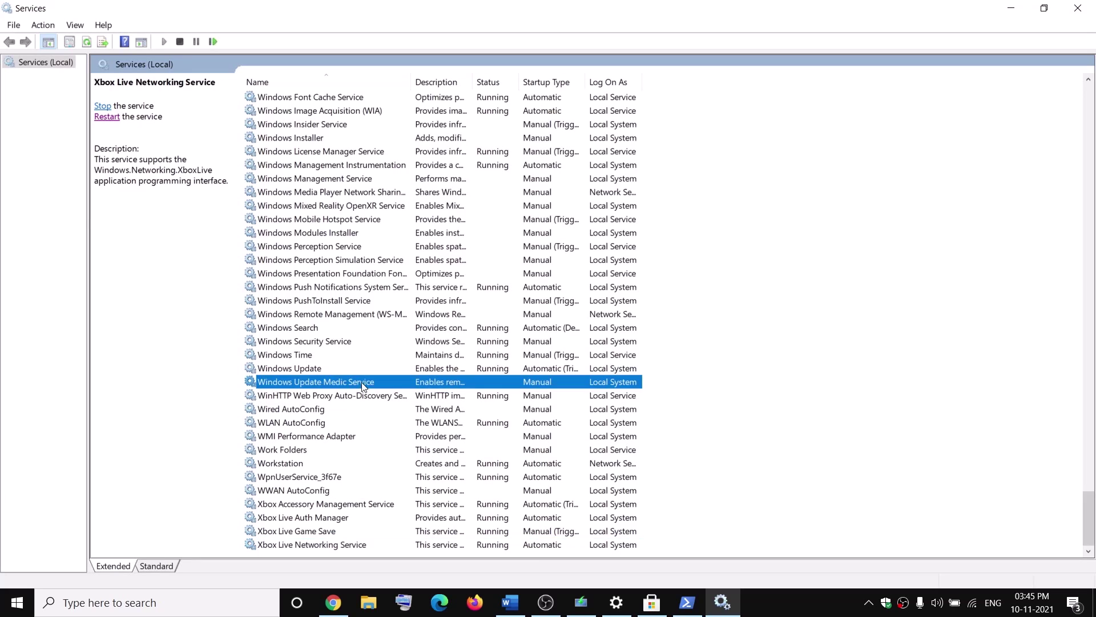
double_click(318, 367)
click(532, 285)
click(514, 297)
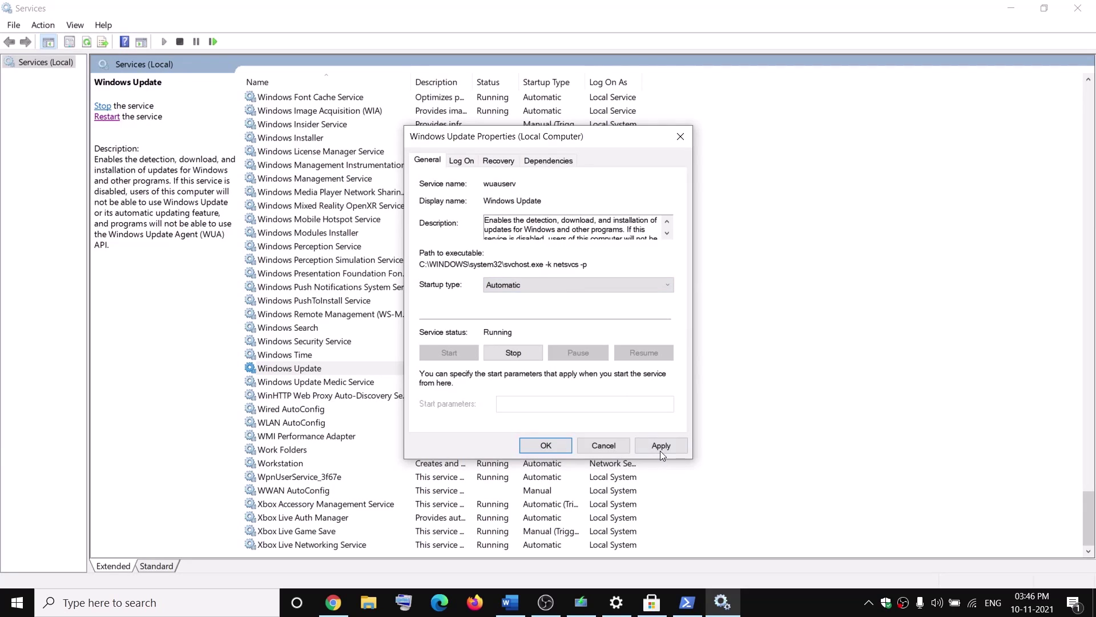
click(660, 445)
click(539, 447)
click(347, 398)
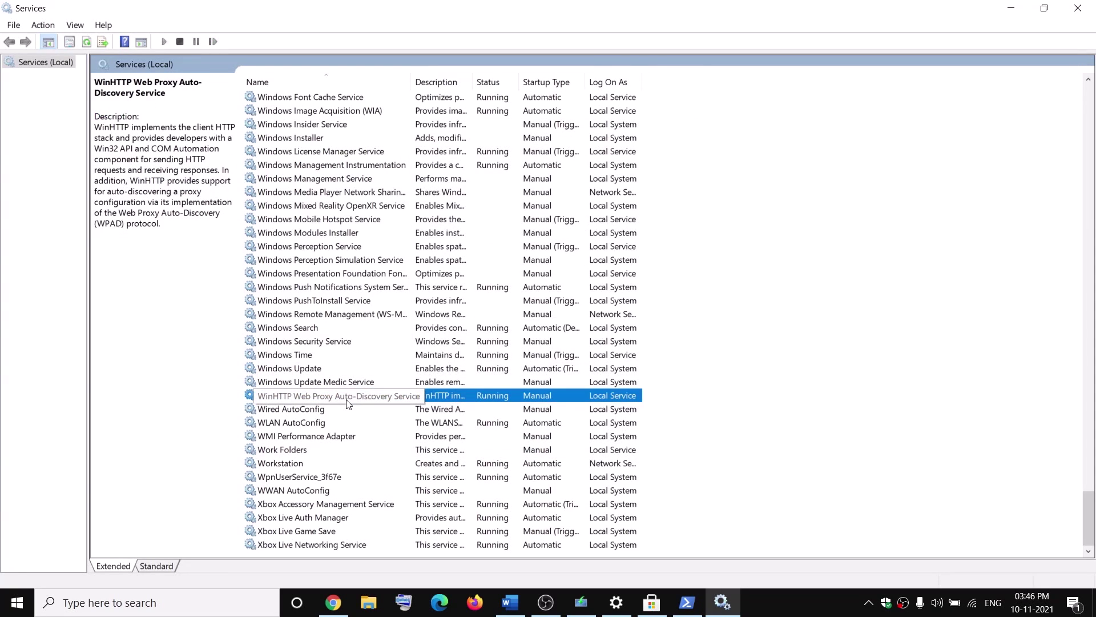
key(g)
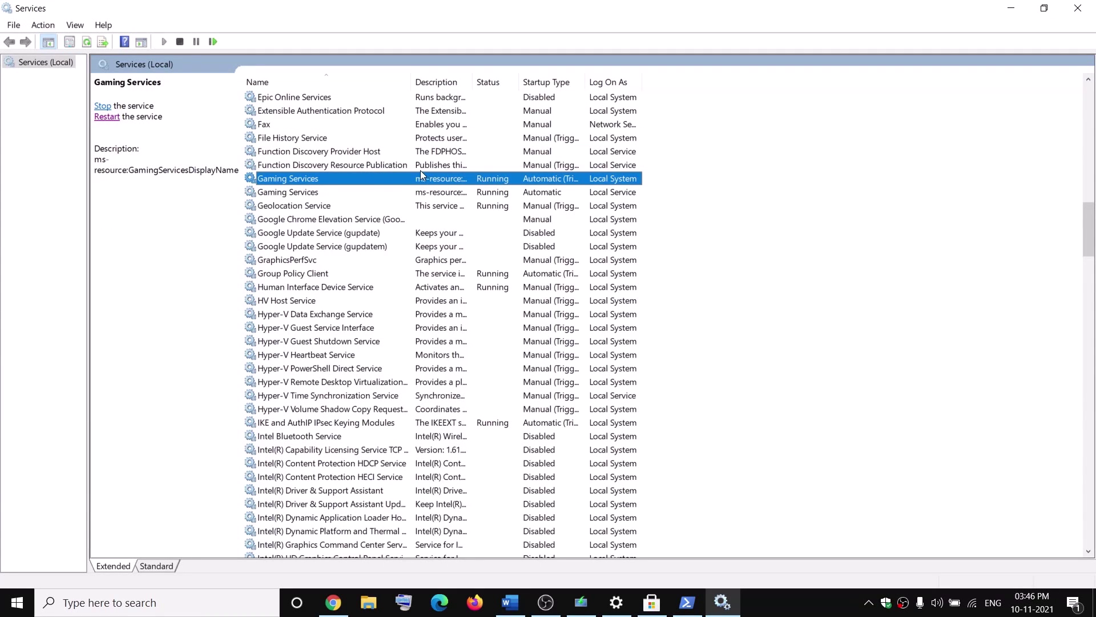
Check the action menus of both Gaming Services entries without making changes
right_click(329, 184)
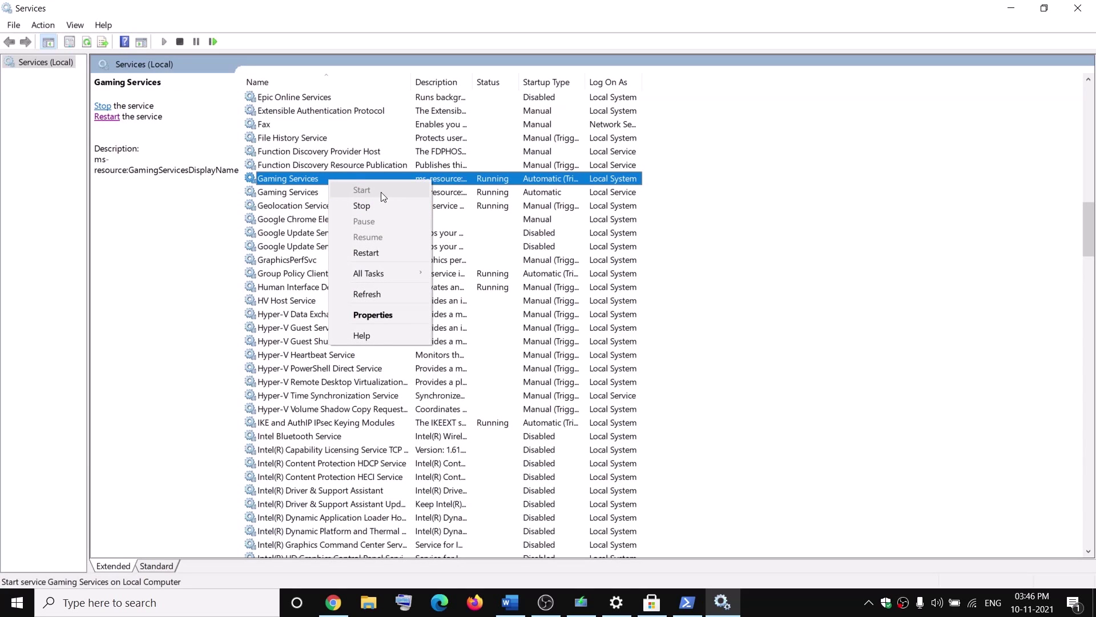
click(312, 194)
right_click(309, 196)
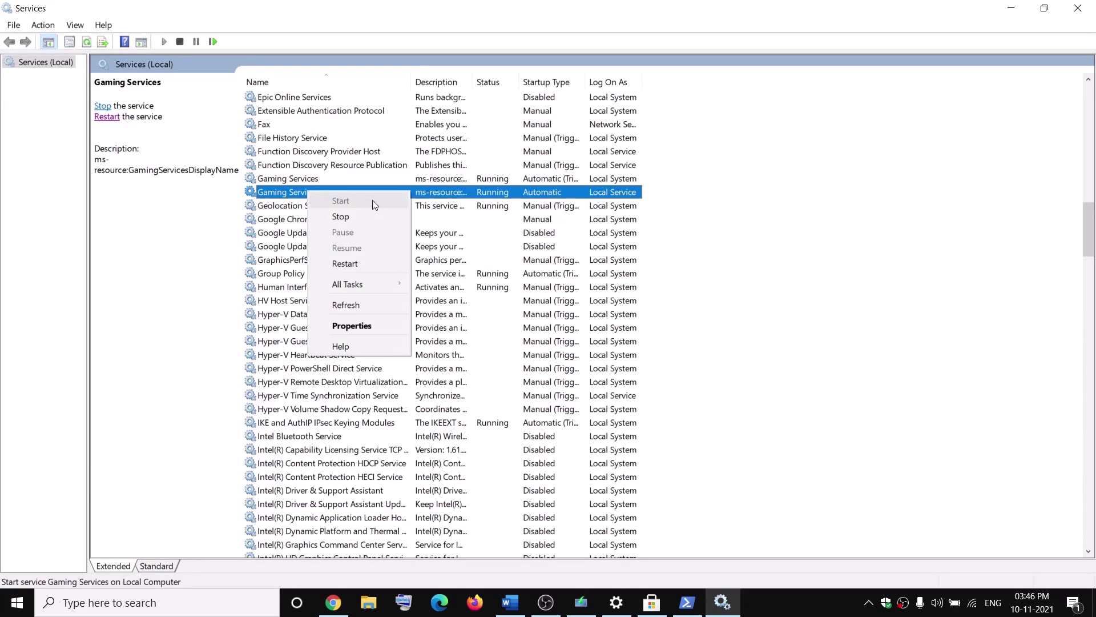
click(499, 240)
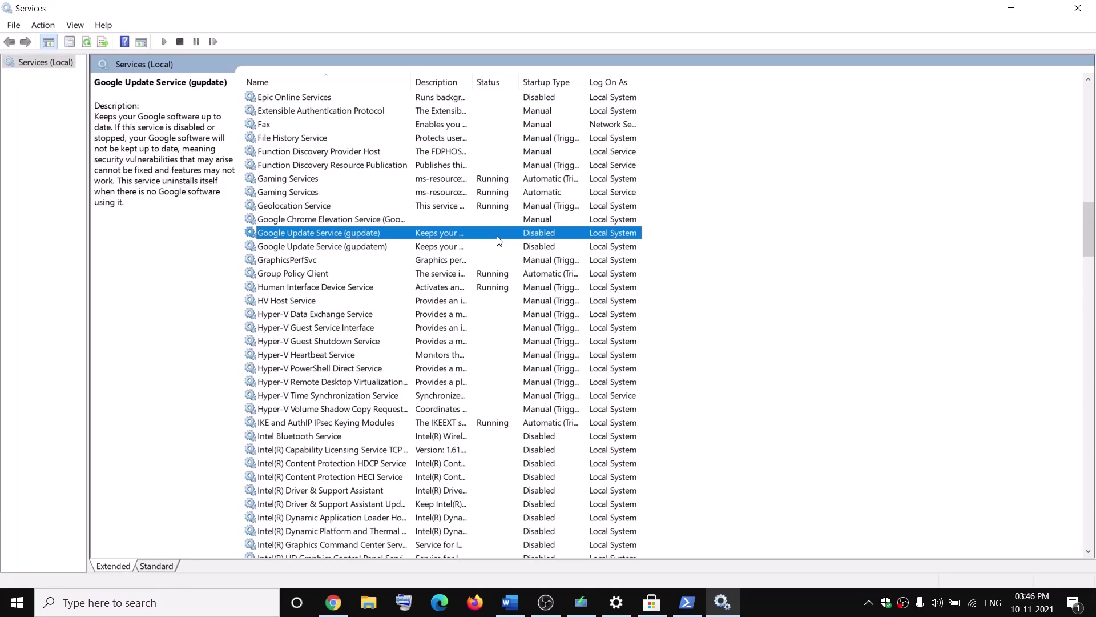
Keep Microsoft Store Install Service on Automatic startup and apply it
key(m)
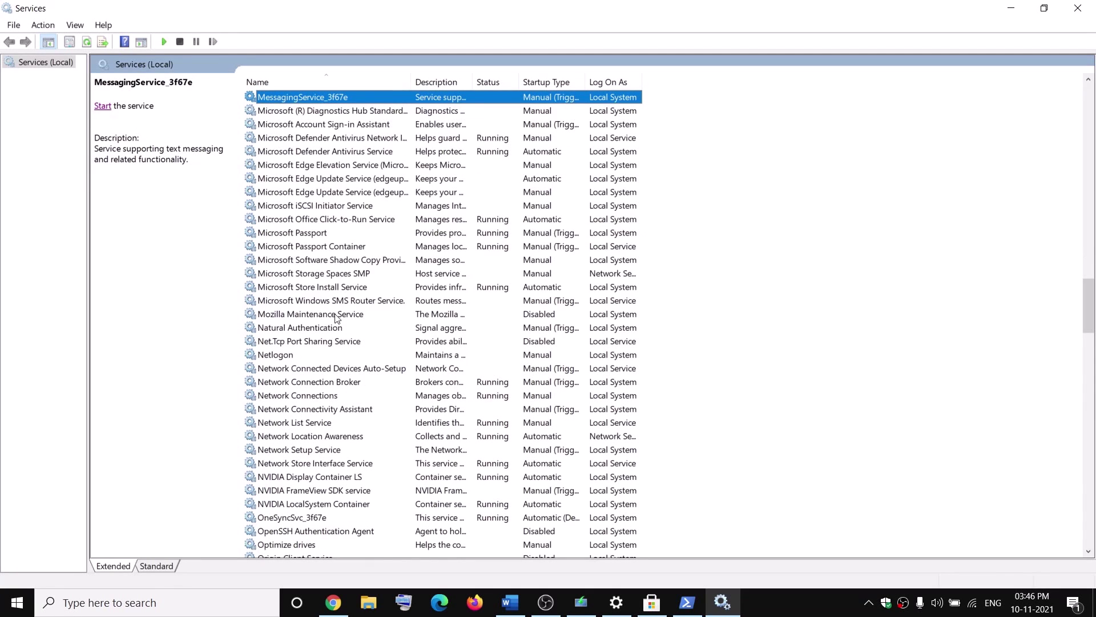
click(331, 286)
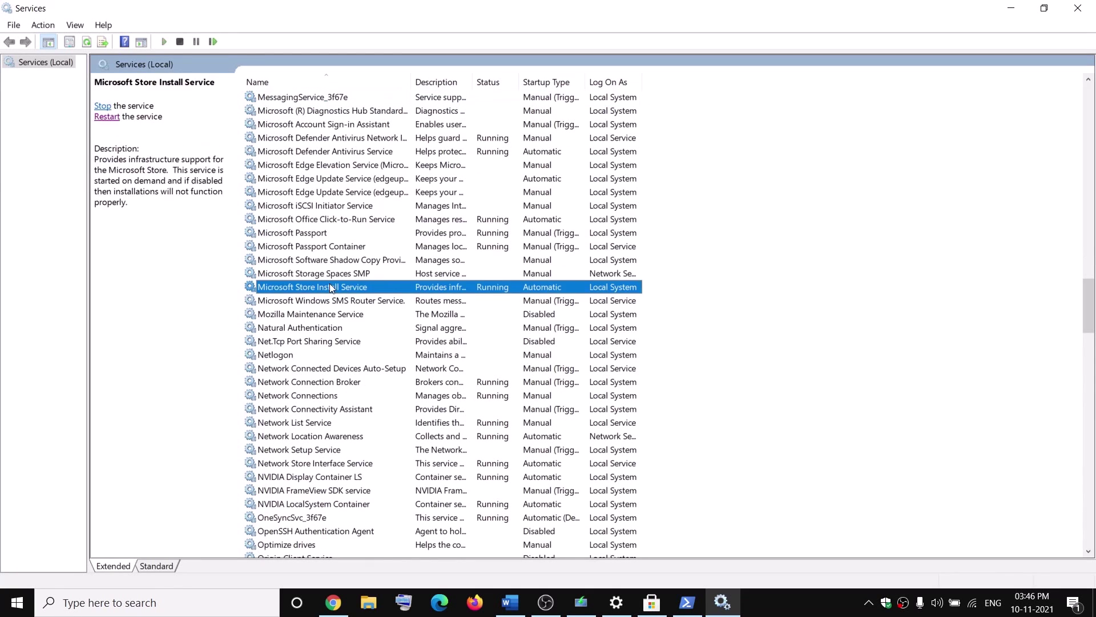
double_click(382, 289)
click(560, 284)
click(571, 292)
click(646, 440)
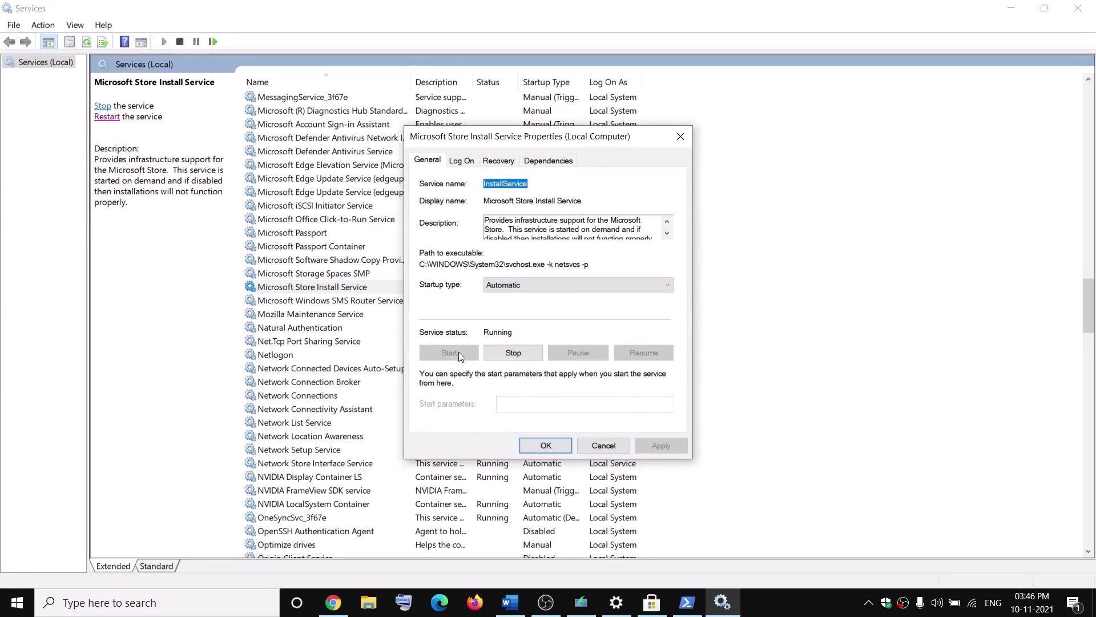
click(559, 449)
click(325, 395)
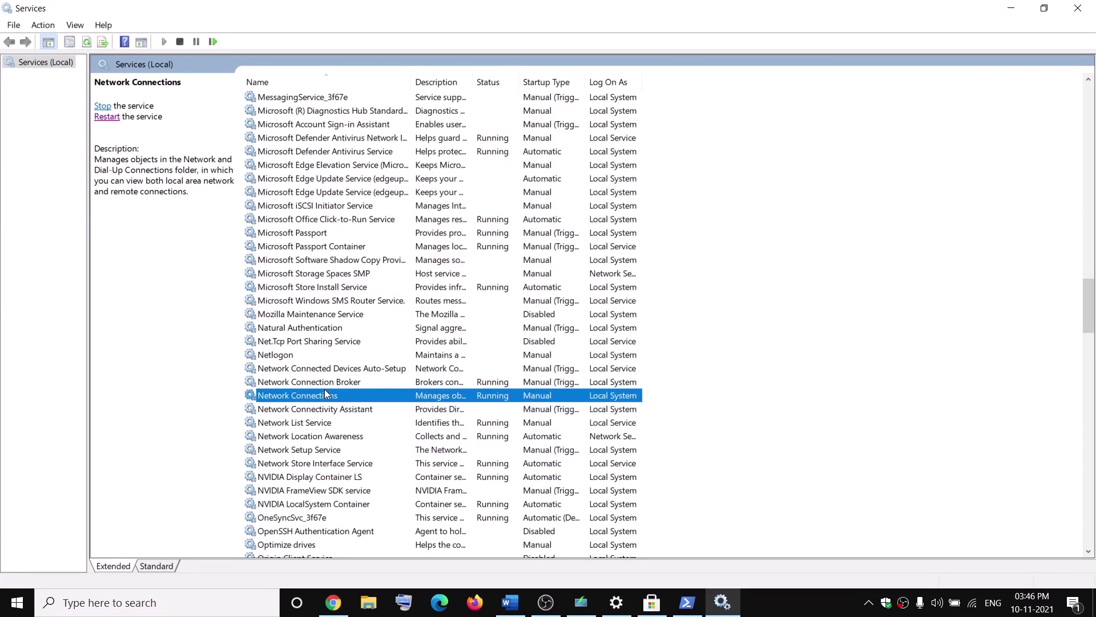
Set Background Intelligent Transfer Service to Automatic, start it, and close Services
key(b)
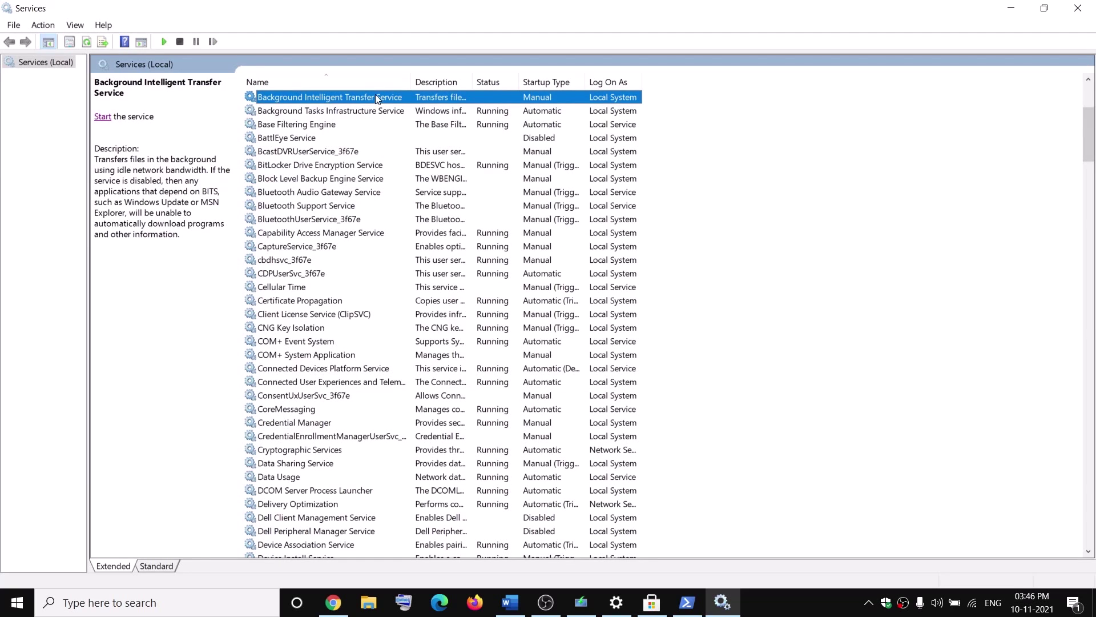
double_click(375, 96)
click(525, 285)
click(518, 307)
click(661, 444)
click(448, 354)
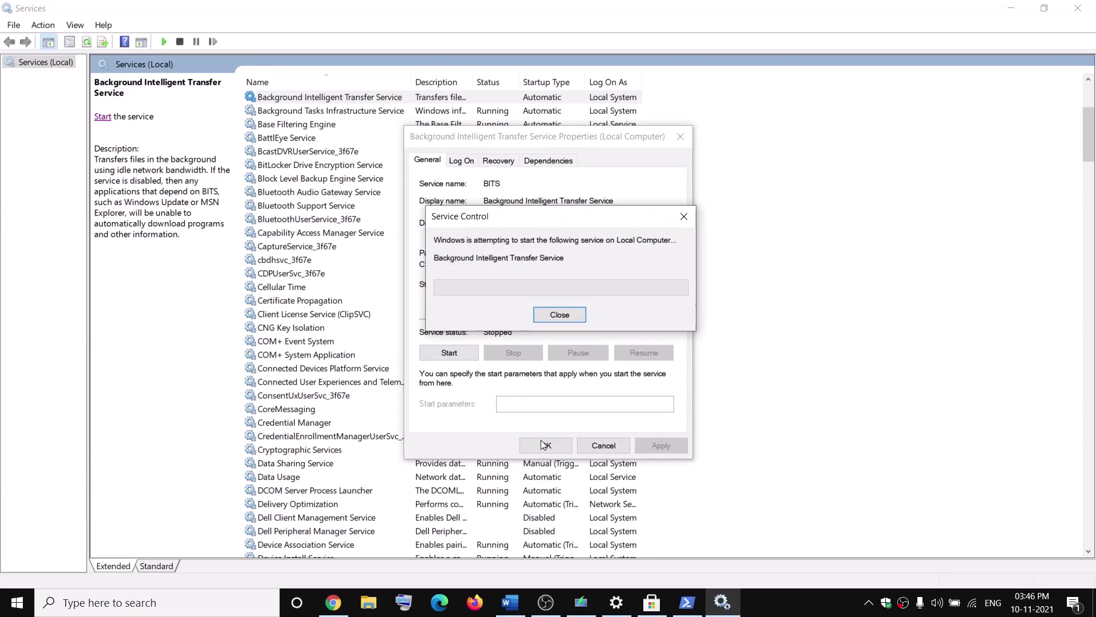
click(546, 446)
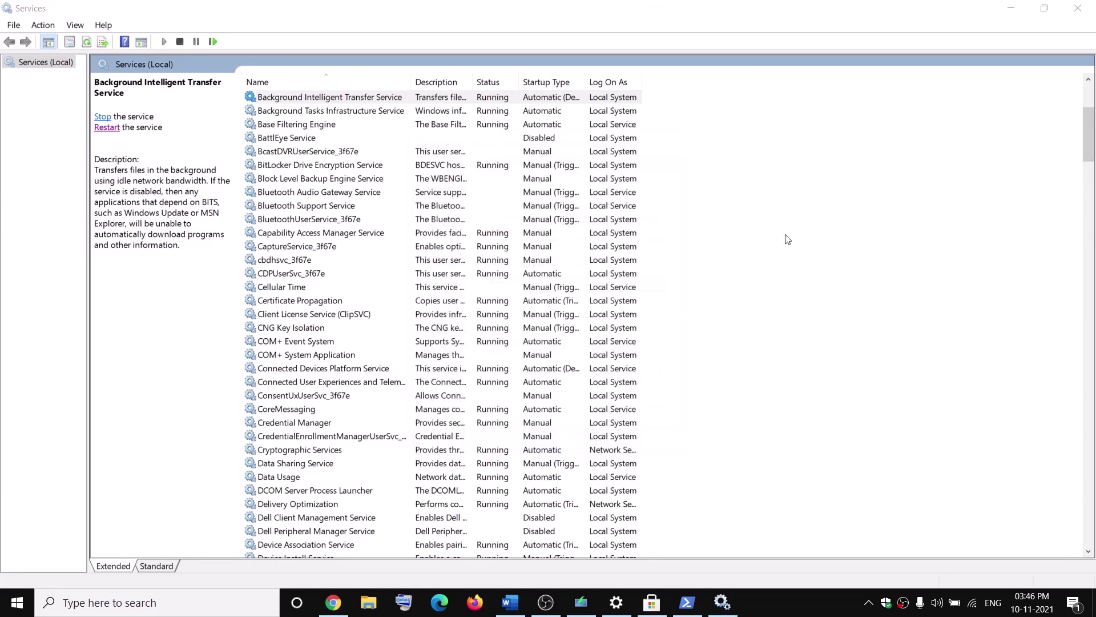
click(1081, 14)
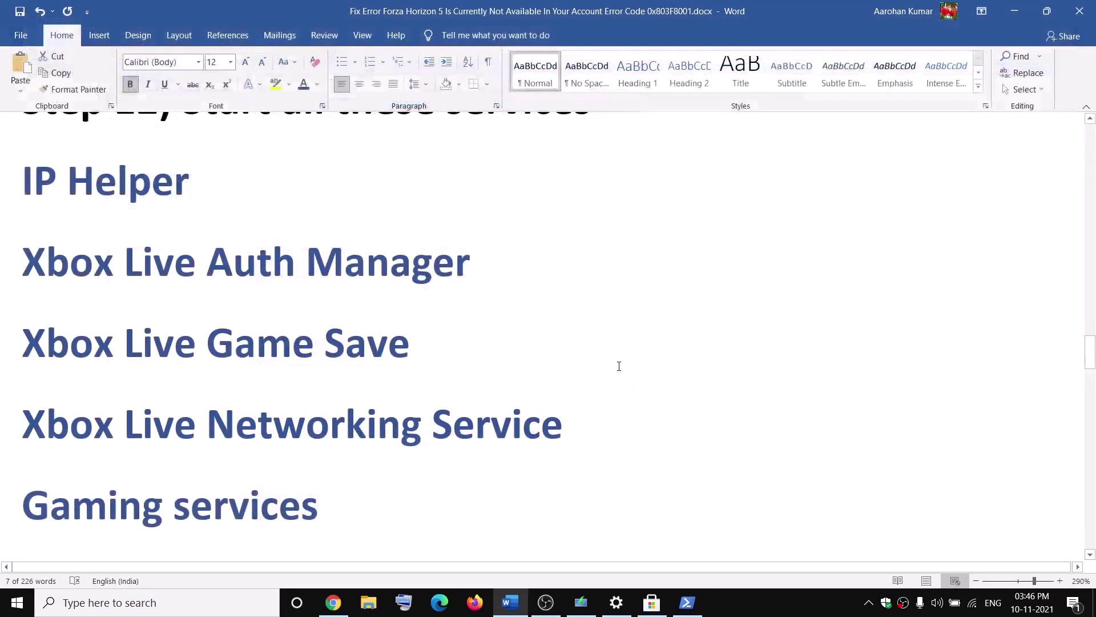
Run the Store removal command from the guide in an administrator PowerShell
scroll(517, 375, down, 7)
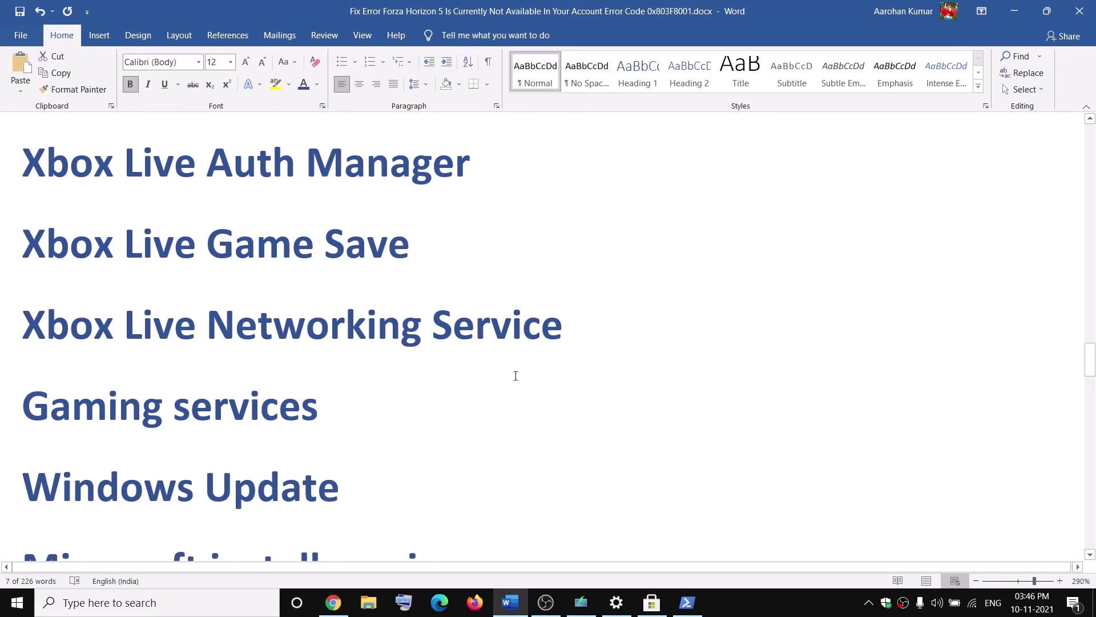
scroll(516, 375, down, 6)
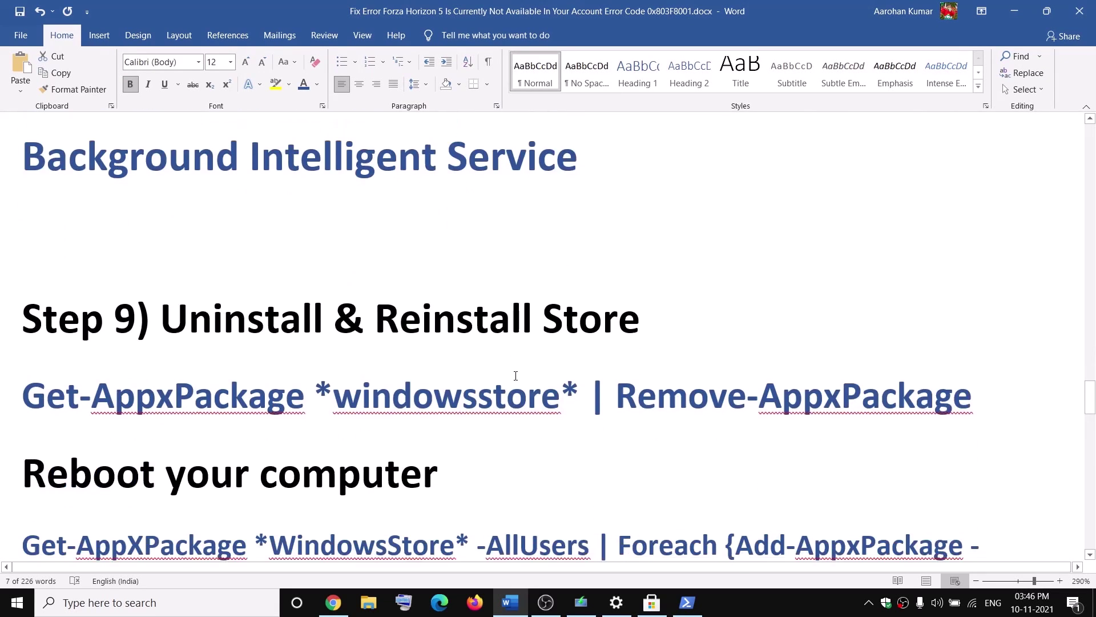
drag(997, 300, 43, 296)
key(super+c)
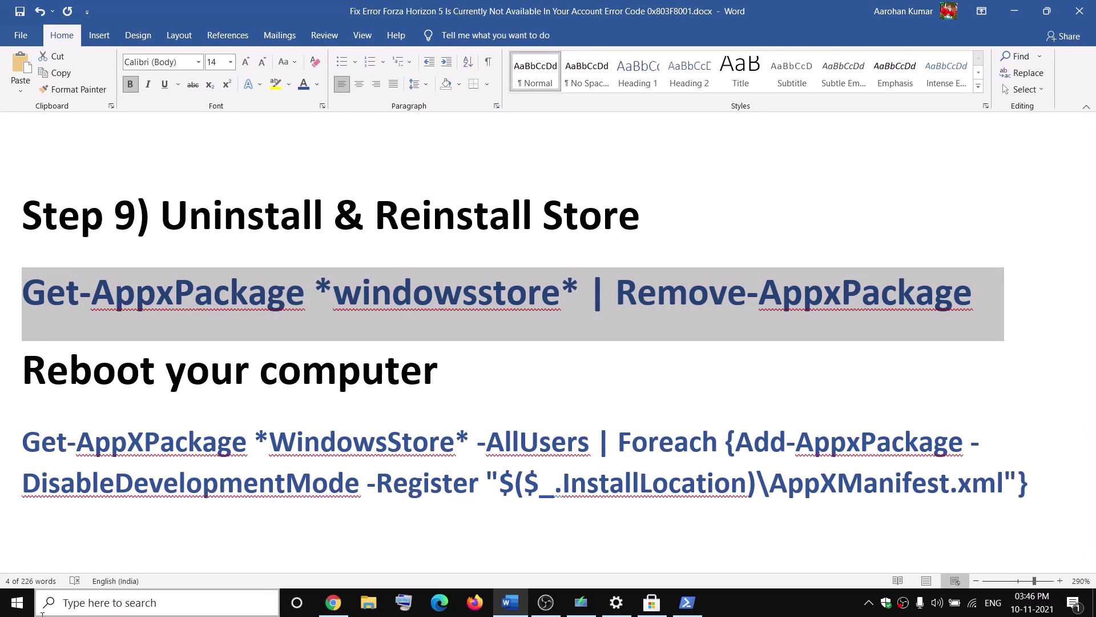
click(59, 605)
text(powe)
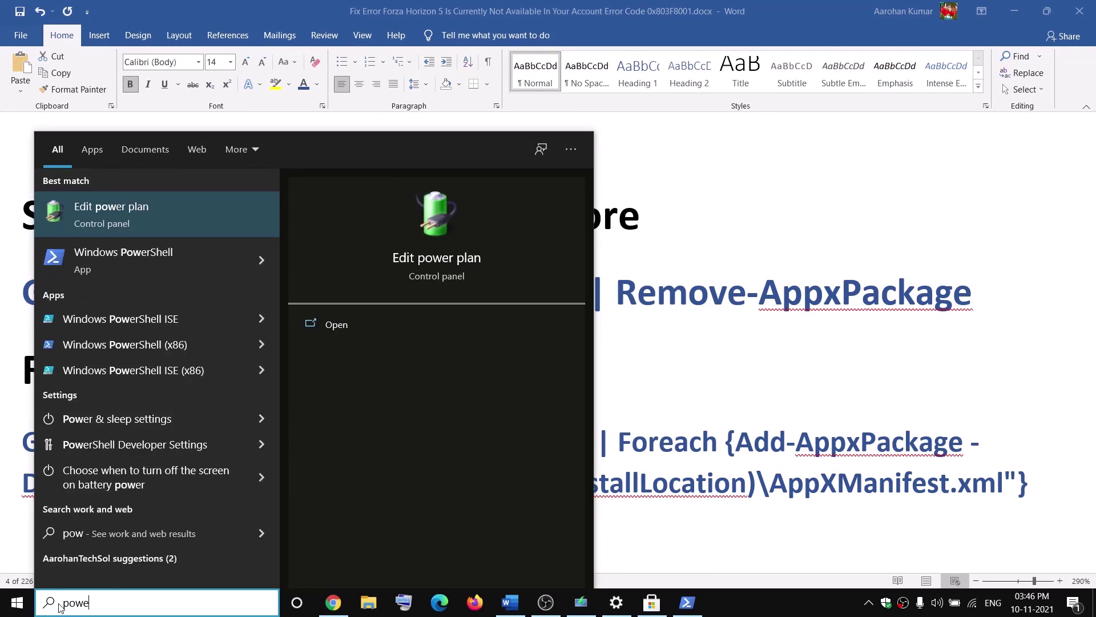
text(rs)
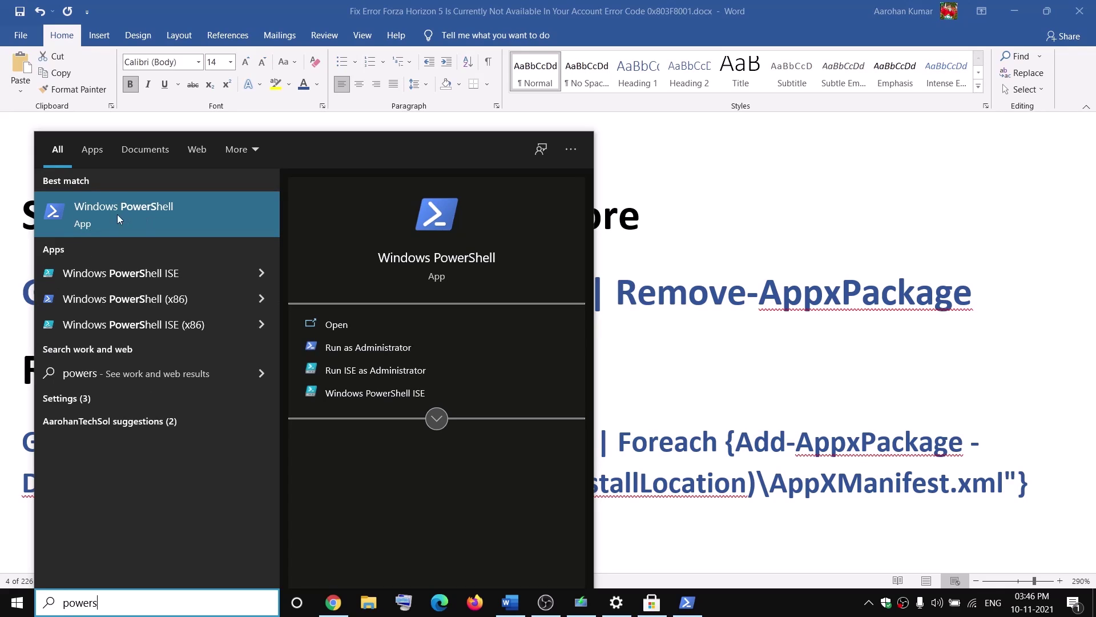
right_click(139, 216)
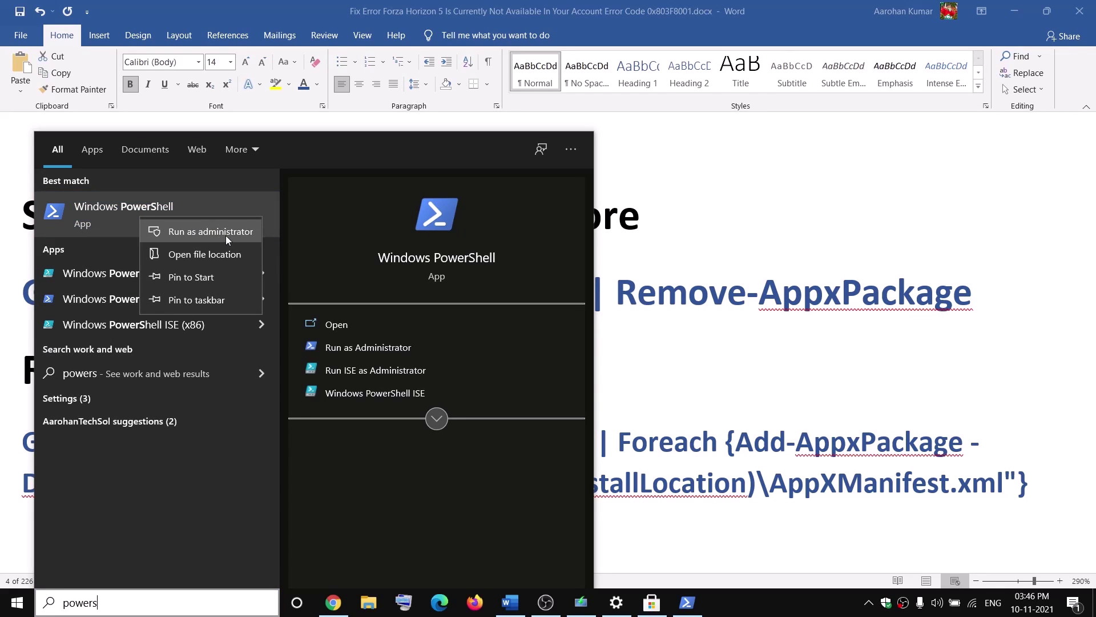
click(227, 239)
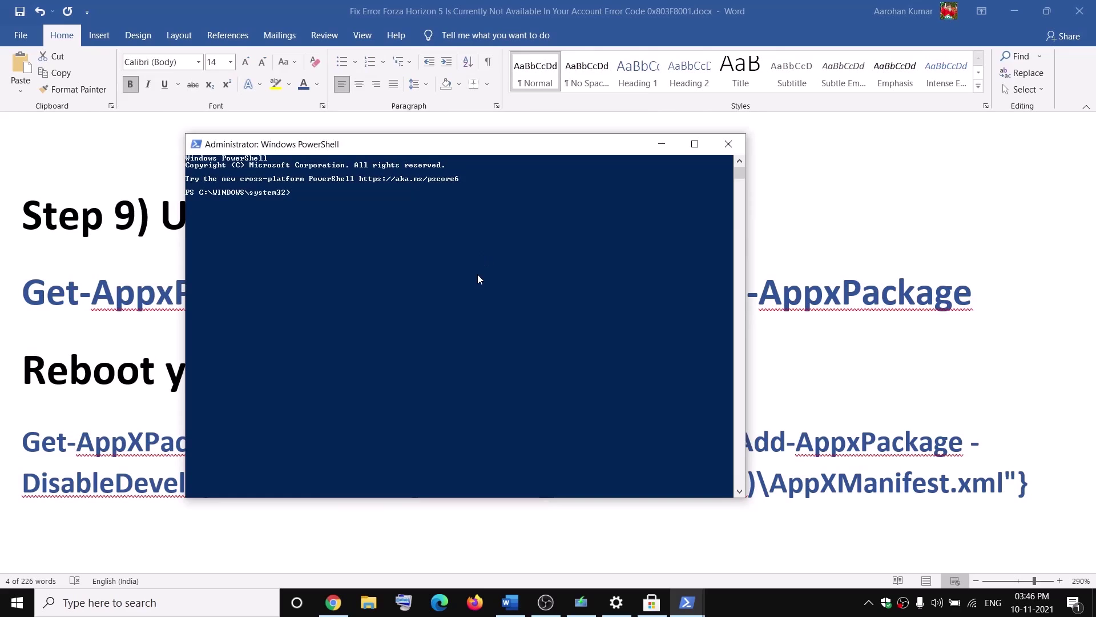
right_click(478, 279)
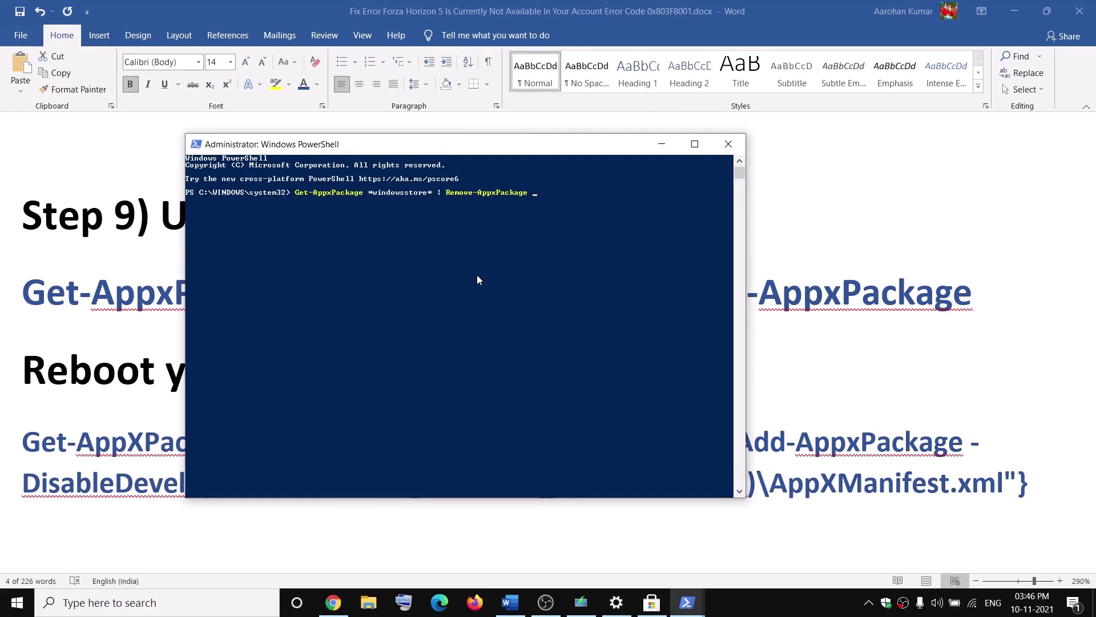
key(Return)
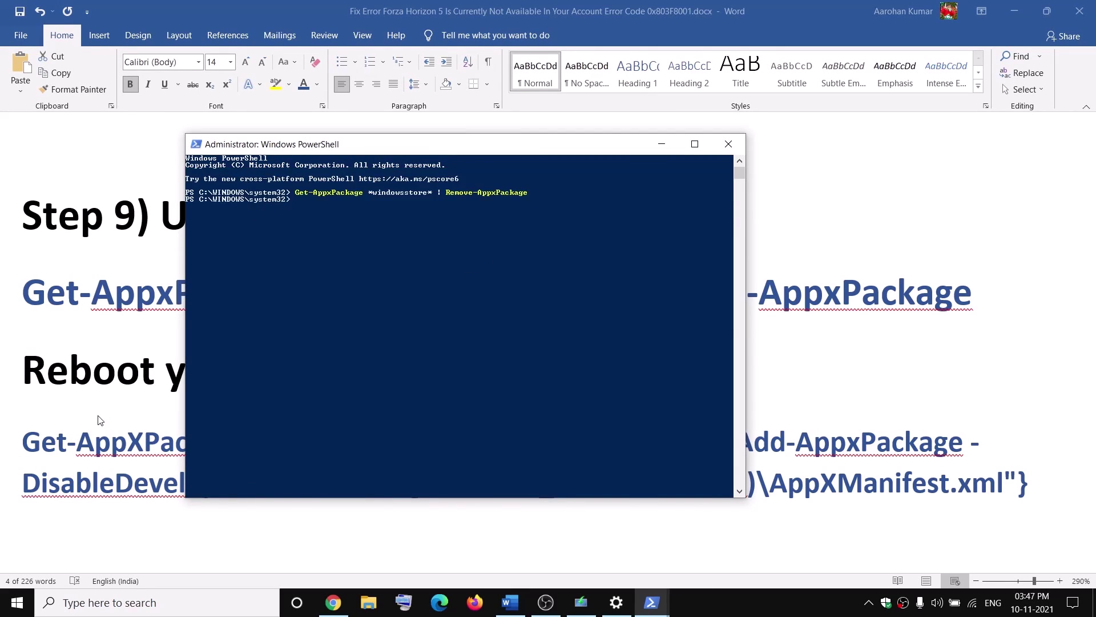
Copy the Store re-registration command from Word and run it in PowerShell
key(alt+Tab)
click(247, 371)
drag(166, 371, 438, 376)
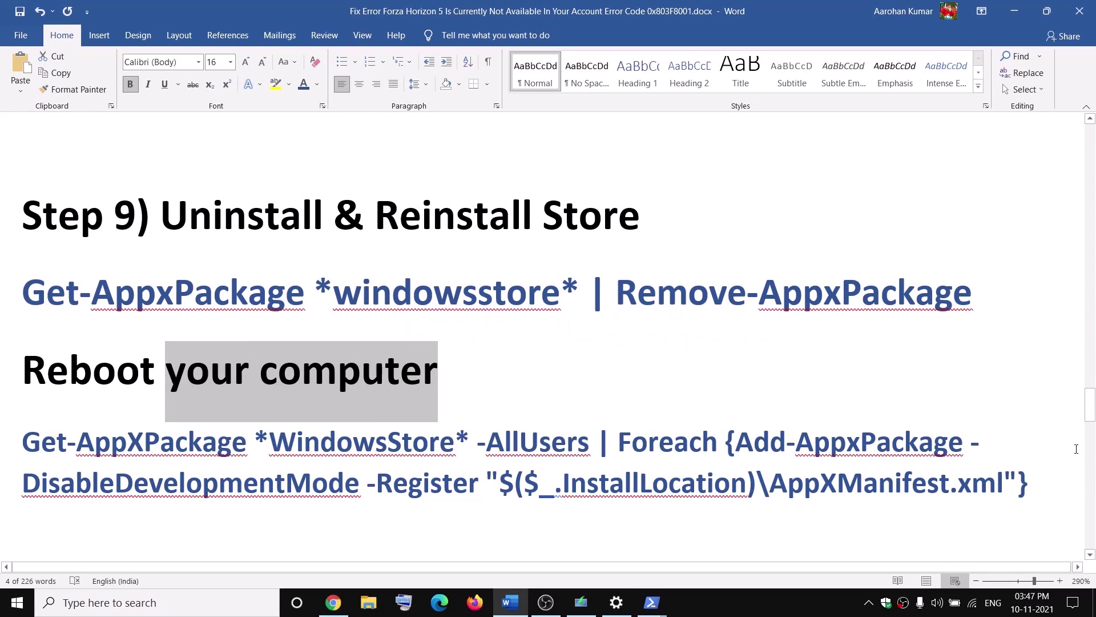
drag(1047, 493, 55, 436)
key(ctrl+c)
key(alt+Tab)
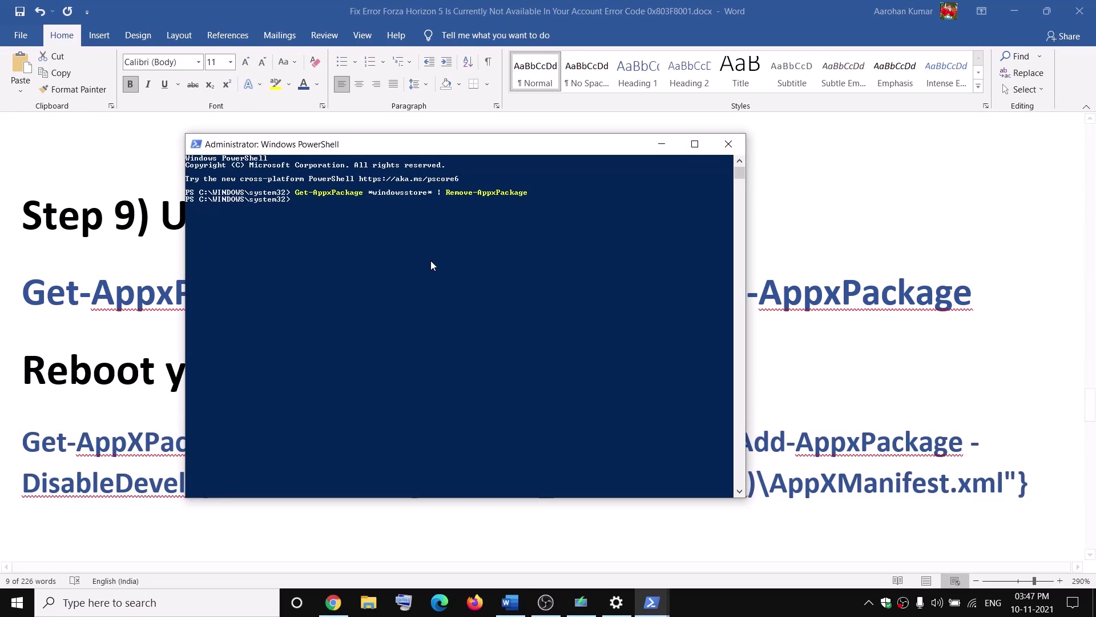
right_click(430, 264)
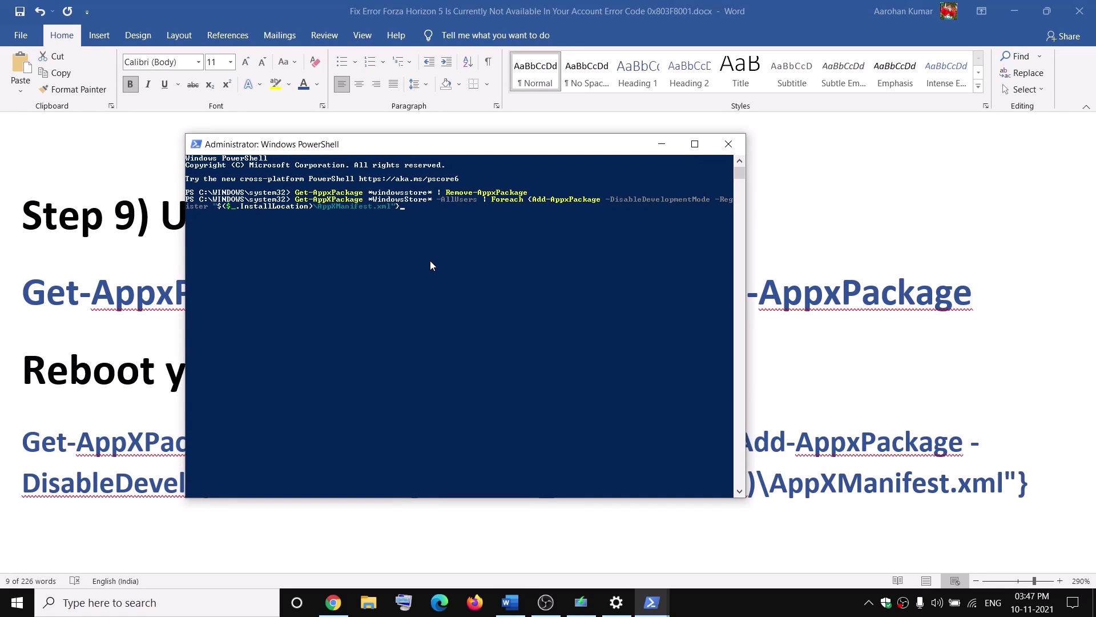
key(Return)
Close PowerShell, launch Microsoft Store from search, and minimize it
click(729, 143)
click(79, 599)
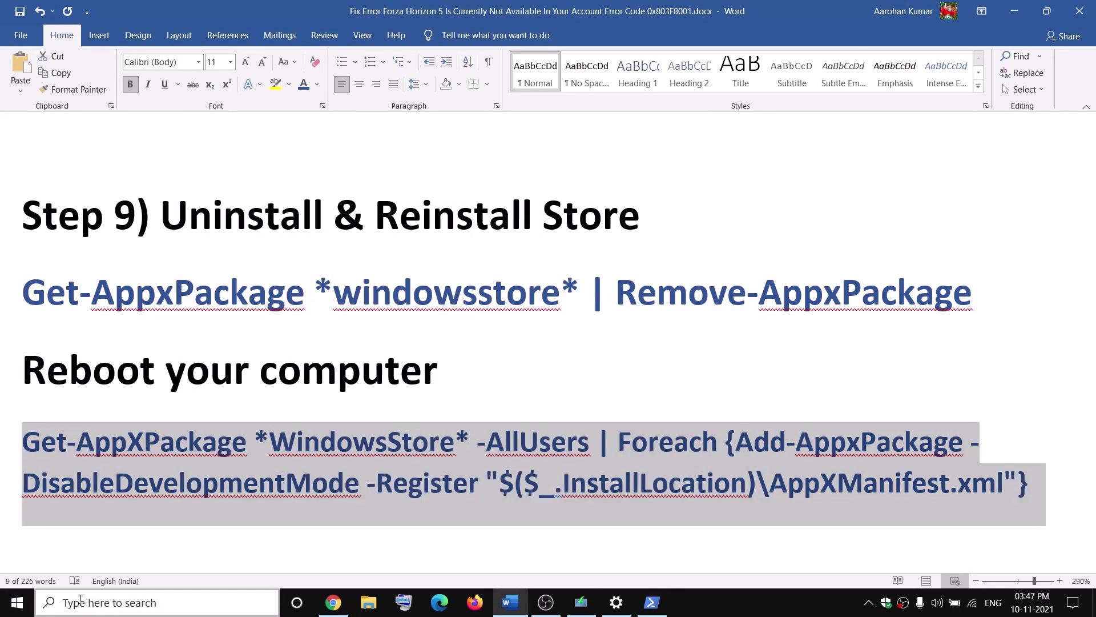
text(store)
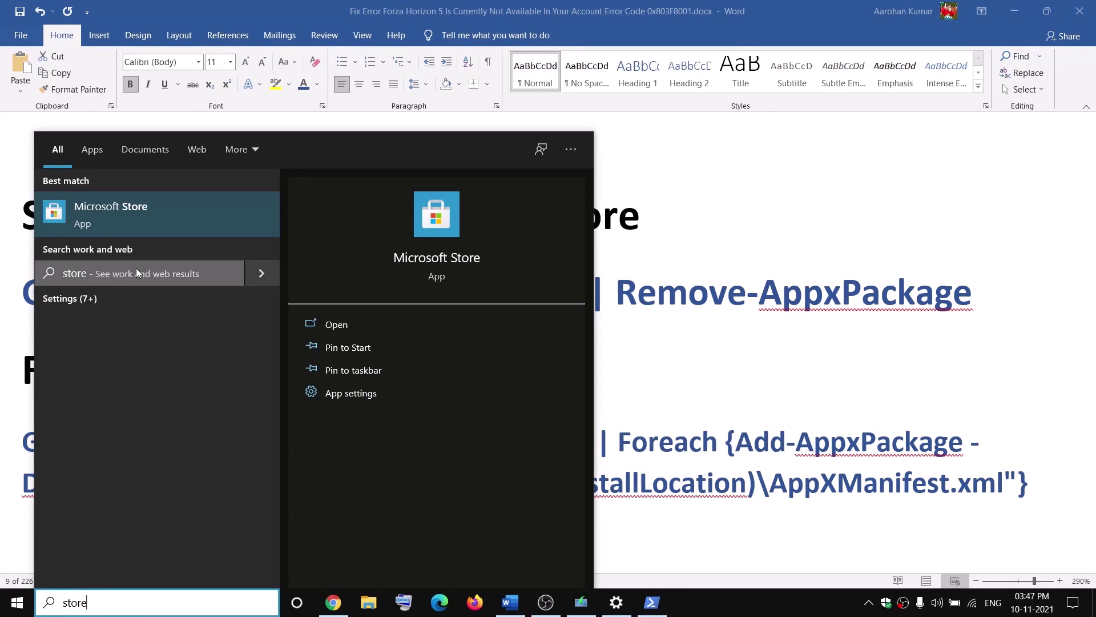
click(124, 219)
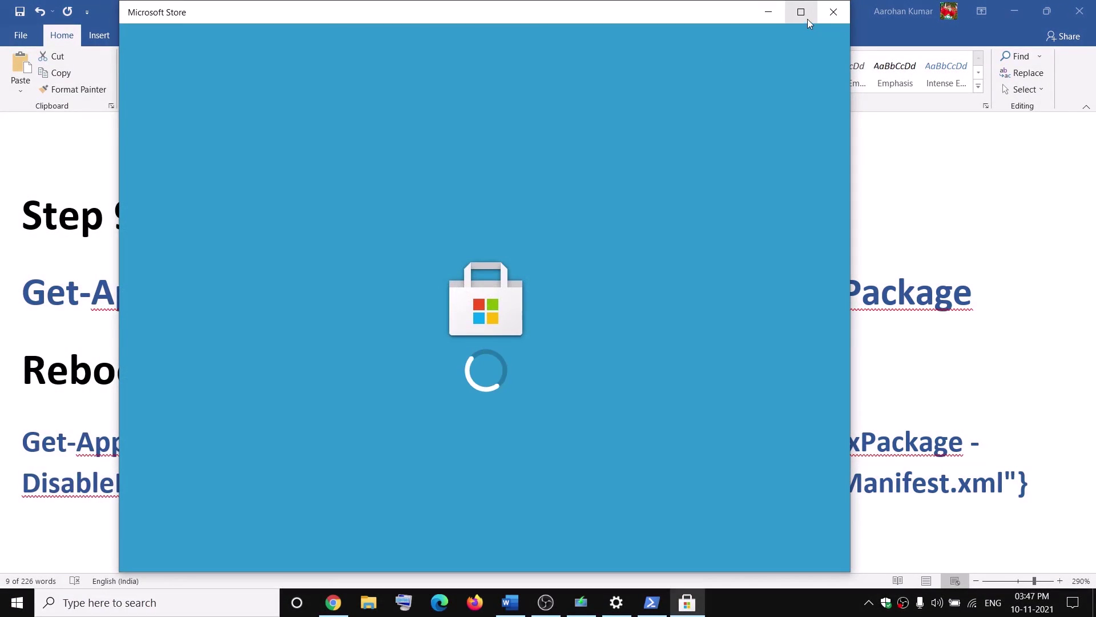
click(778, 16)
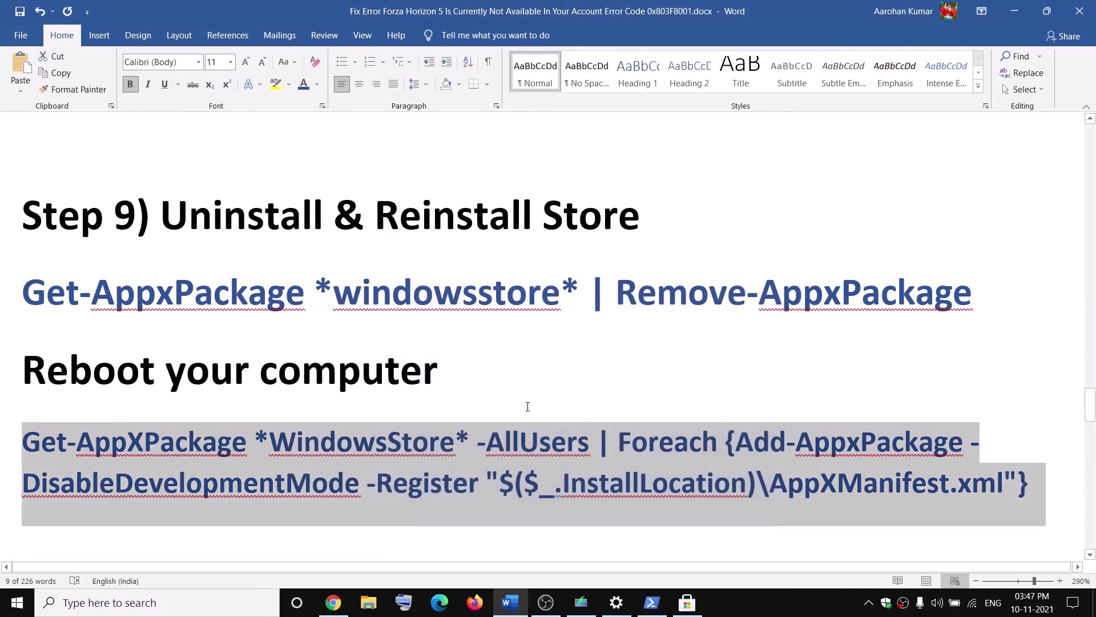
Open Internet Properties by searching for inetcpl.cpl from Step 10
scroll(528, 406, down, 3)
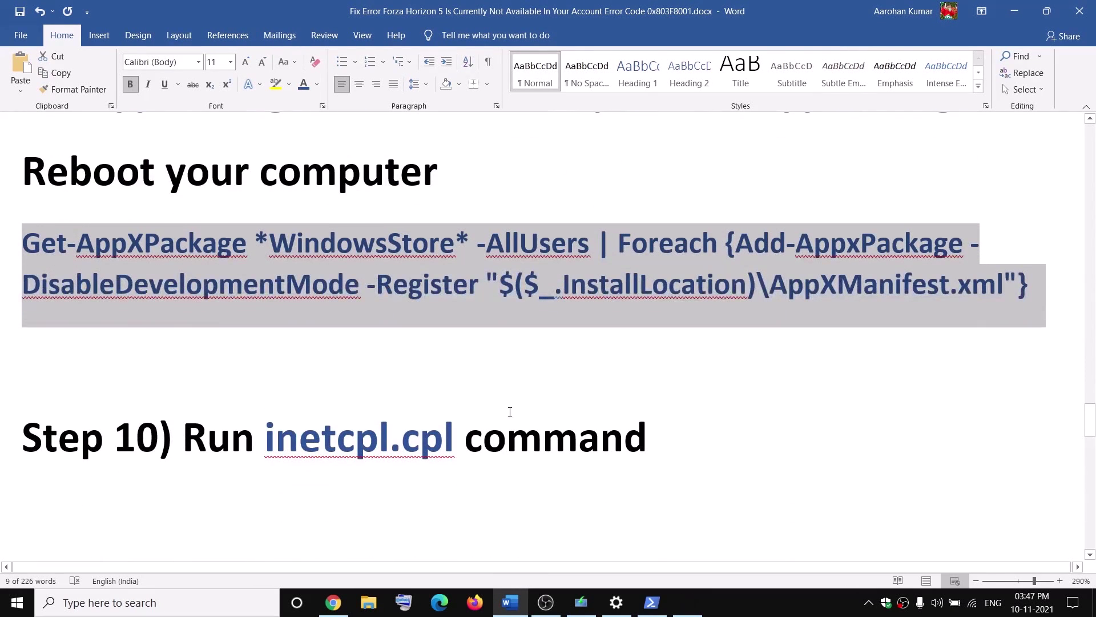
drag(271, 434, 438, 443)
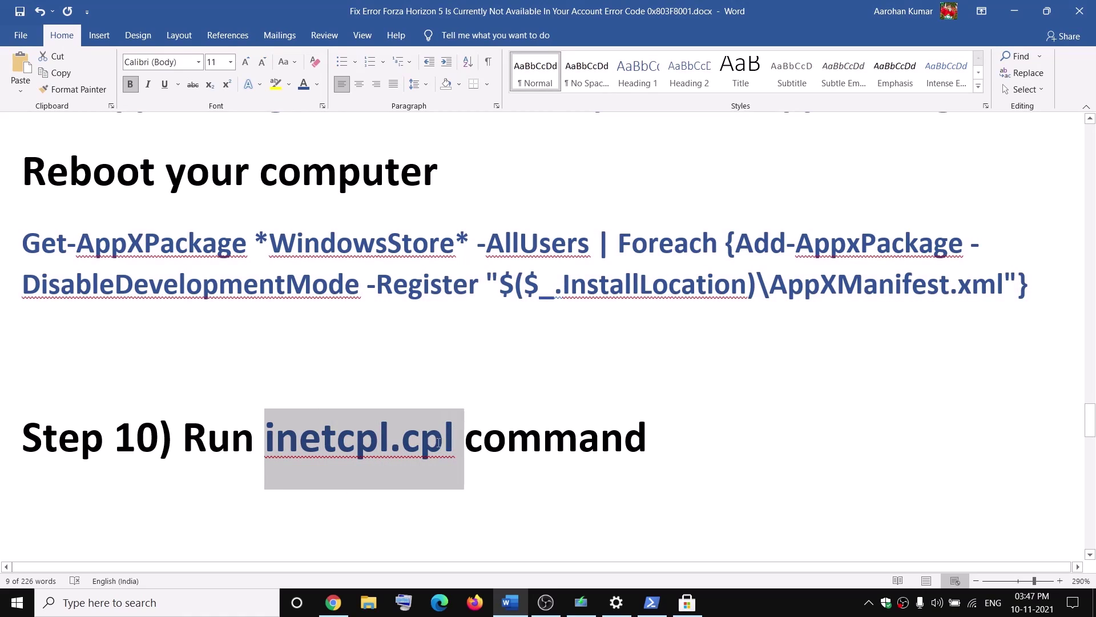
click(125, 601)
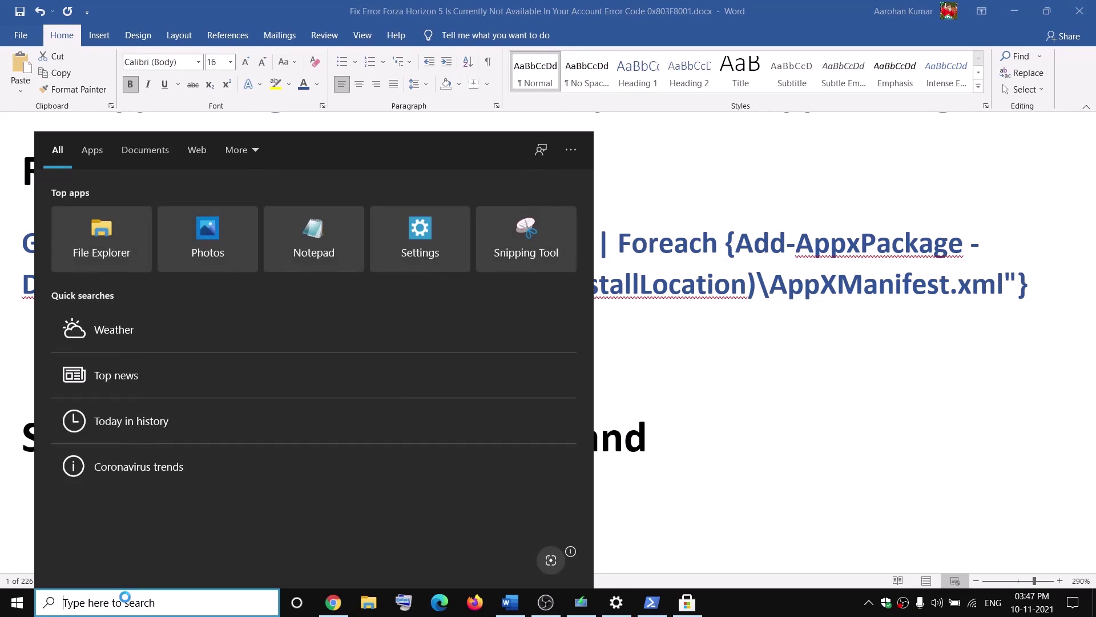
key(ctrl+v)
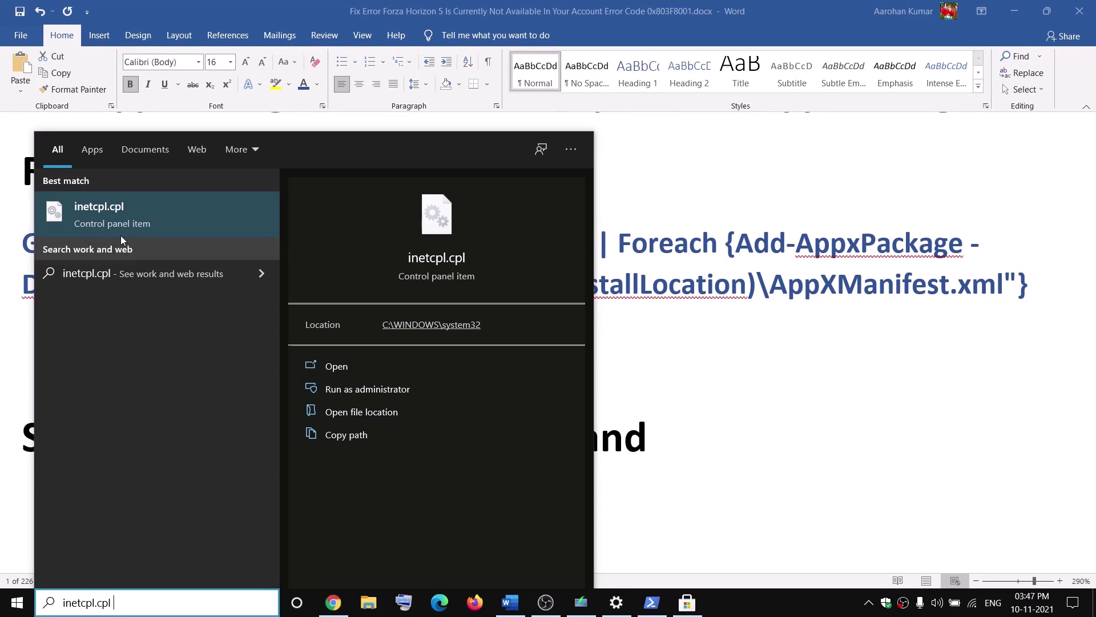
click(125, 214)
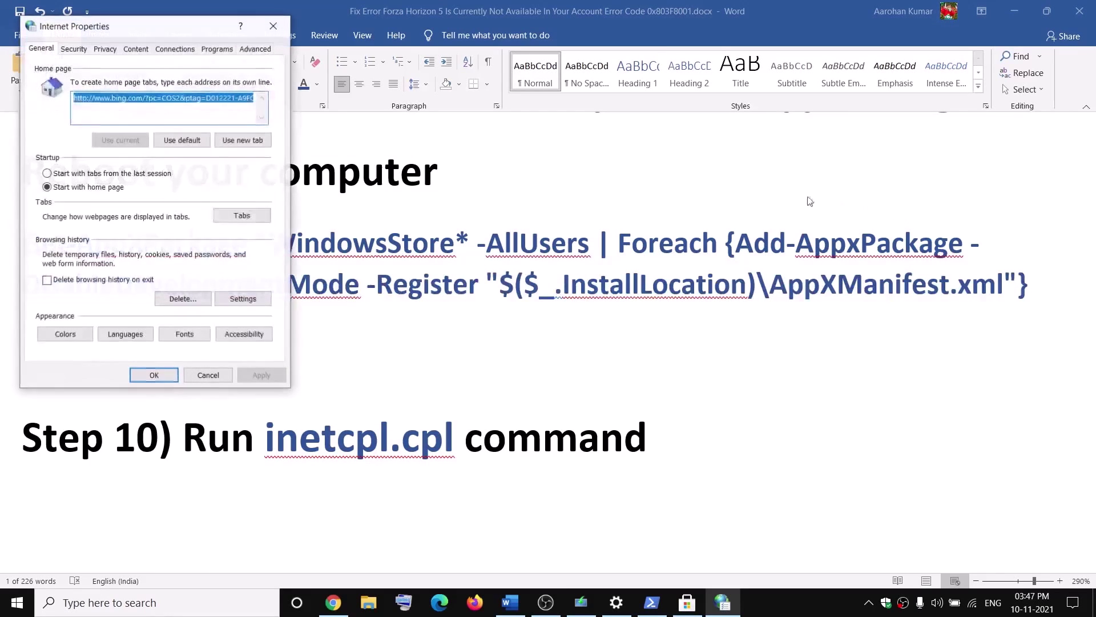
Review the TLS options on the Advanced tab and accept with OK
drag(180, 32, 557, 150)
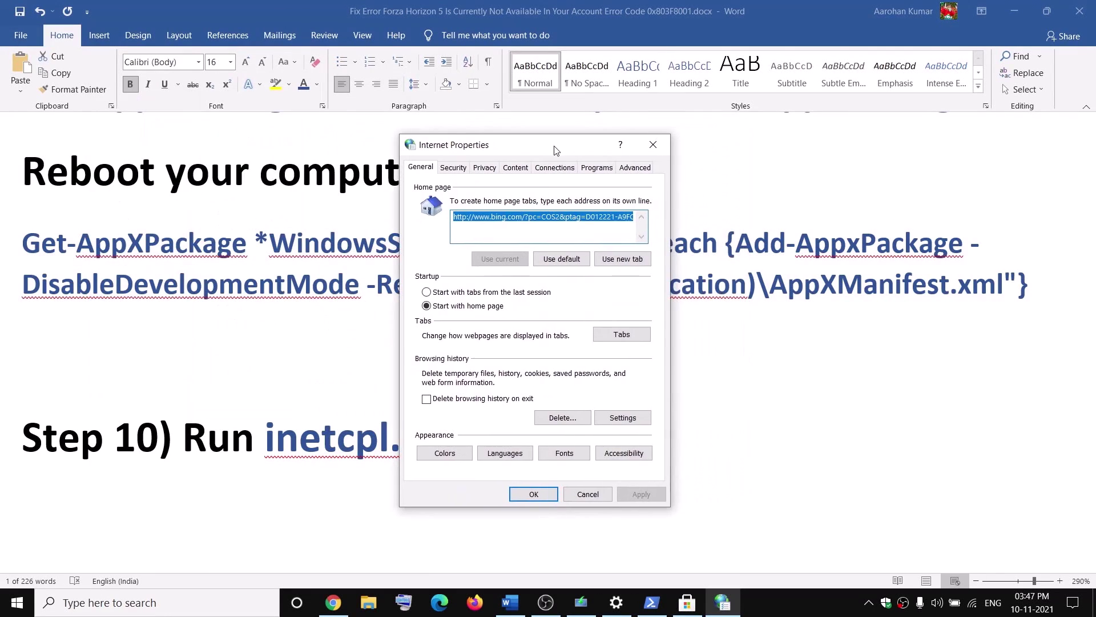
click(634, 168)
scroll(550, 340, down, 15)
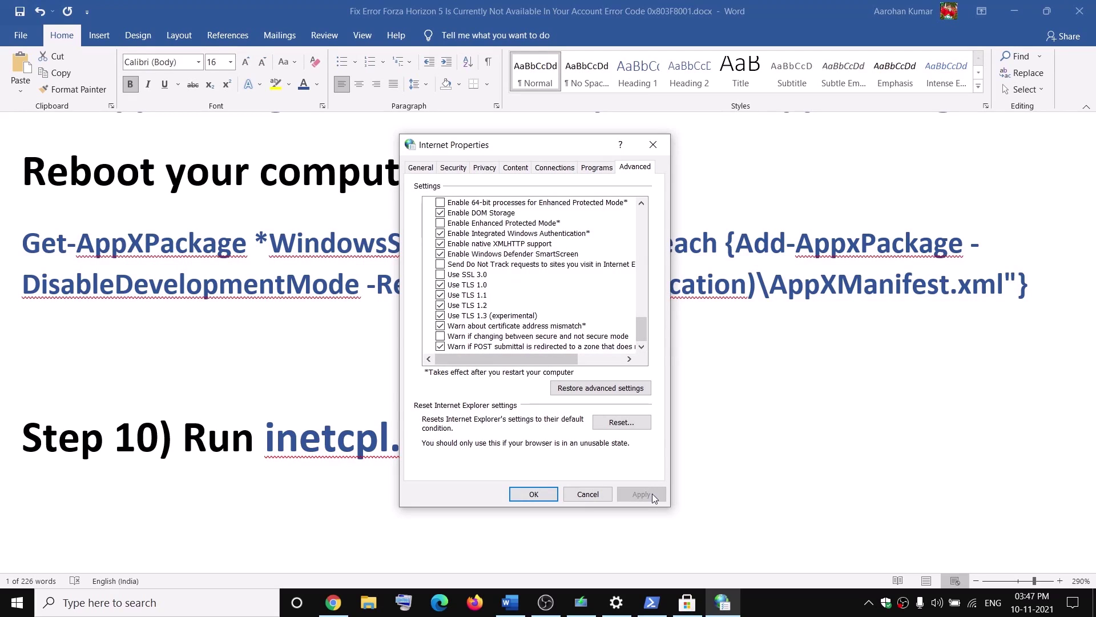
click(534, 495)
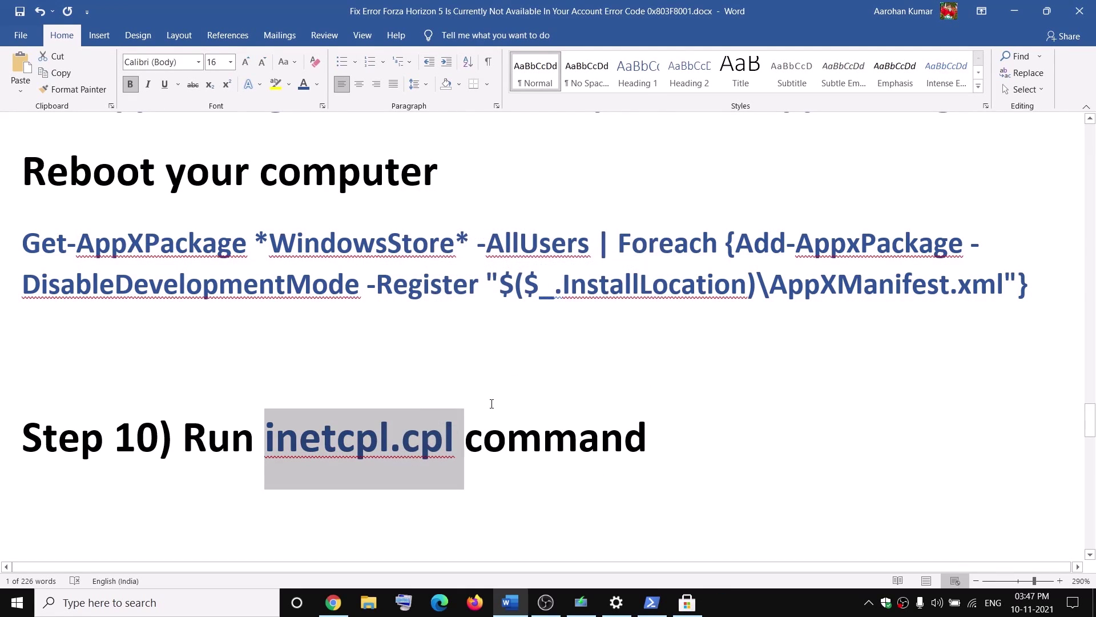
scroll(492, 404, down, 3)
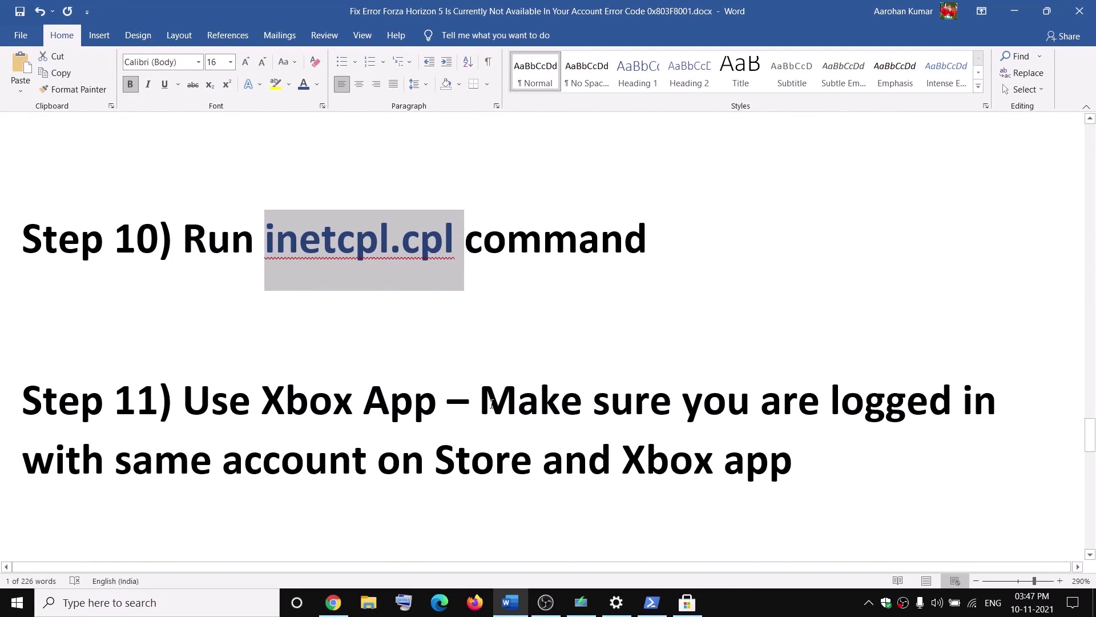
scroll(491, 404, down, 2)
scroll(489, 398, up, 2)
Open the Xbox app by searching for 'xbox'
drag(186, 400, 423, 404)
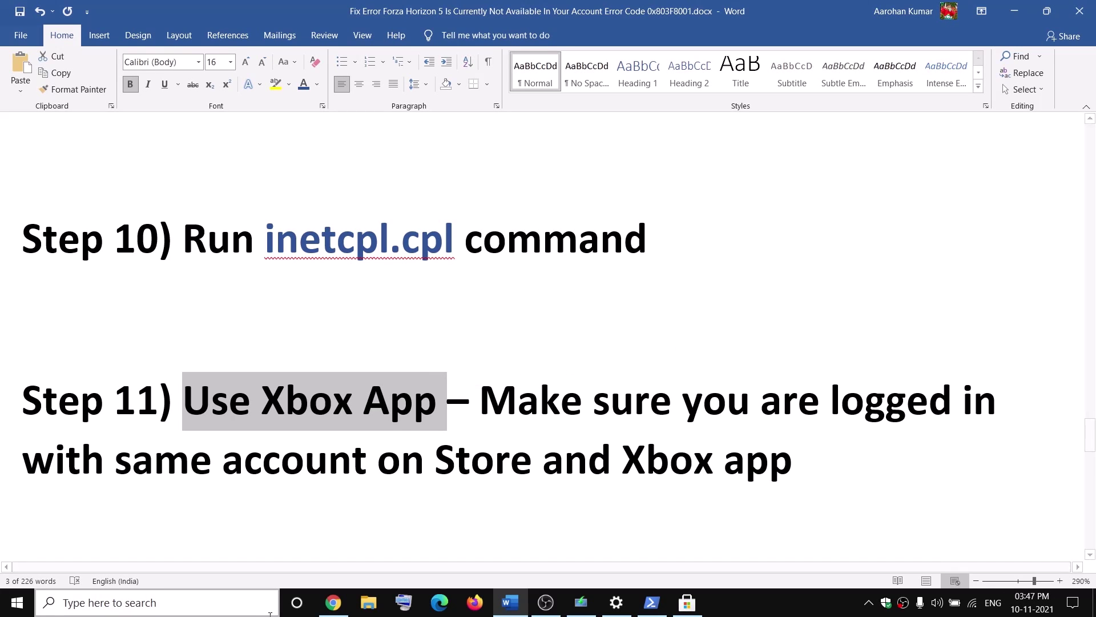
click(231, 610)
text(xbox)
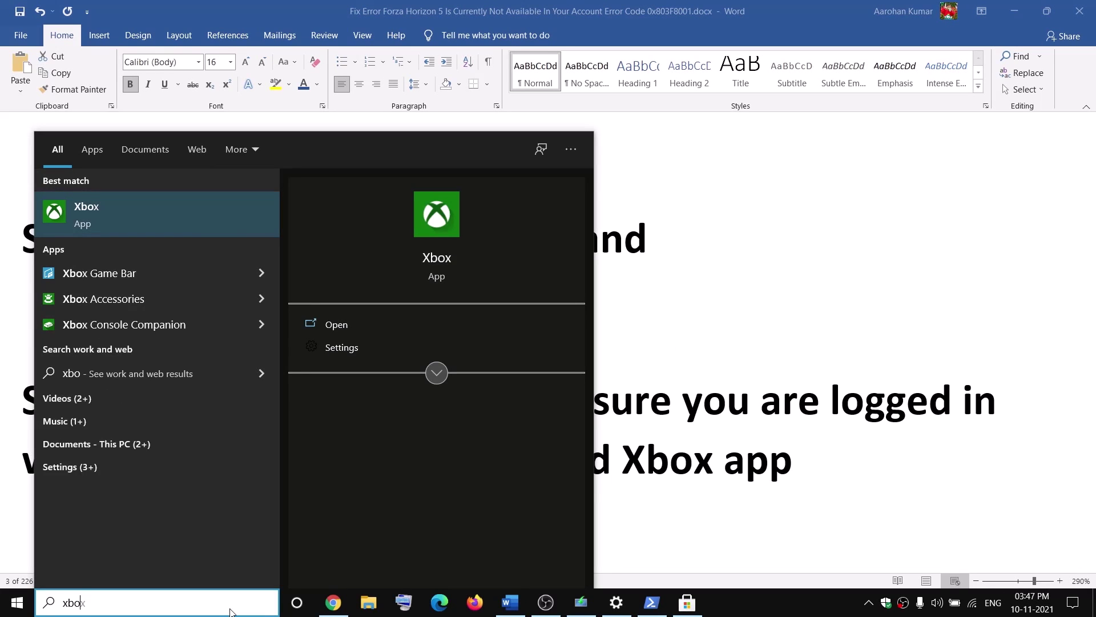
click(120, 211)
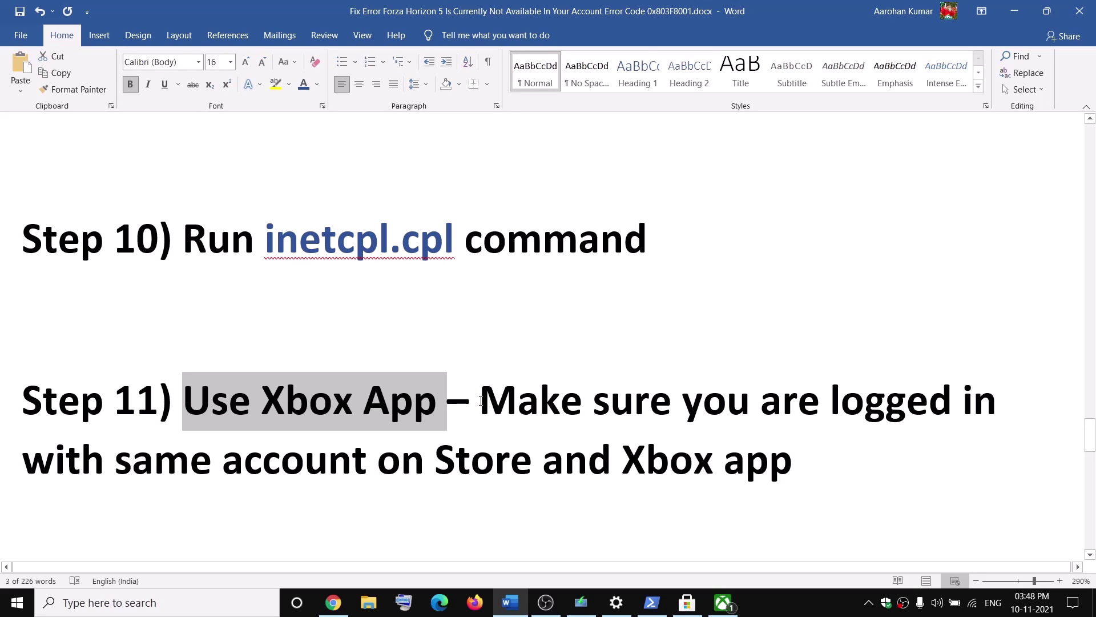
Open Microsoft Store maximized and sign out of the current account
drag(482, 398, 426, 462)
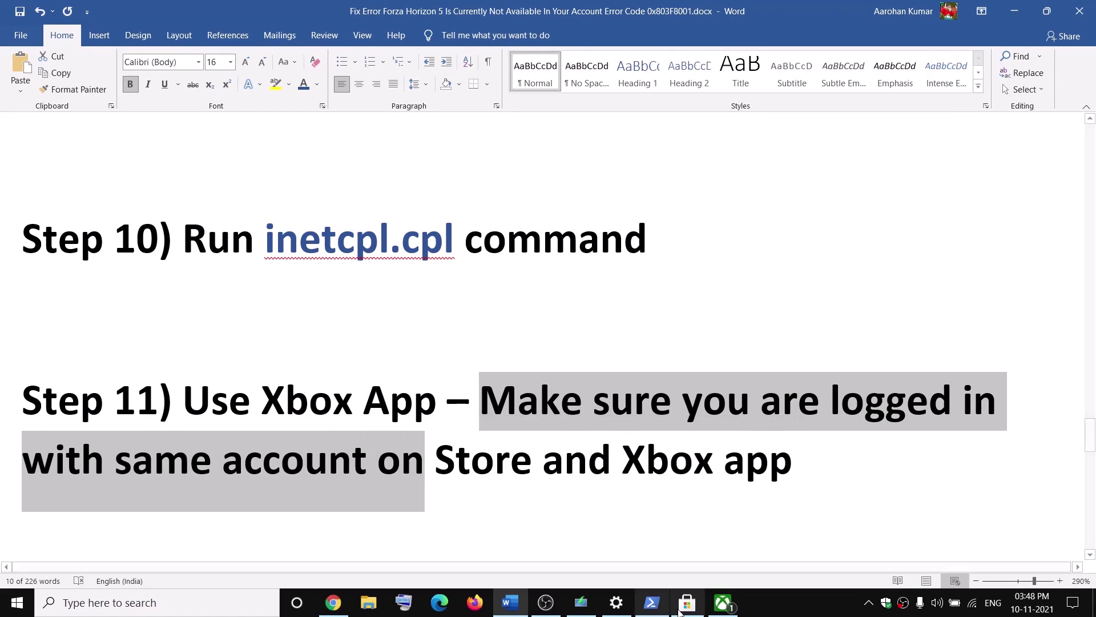
click(687, 602)
click(801, 11)
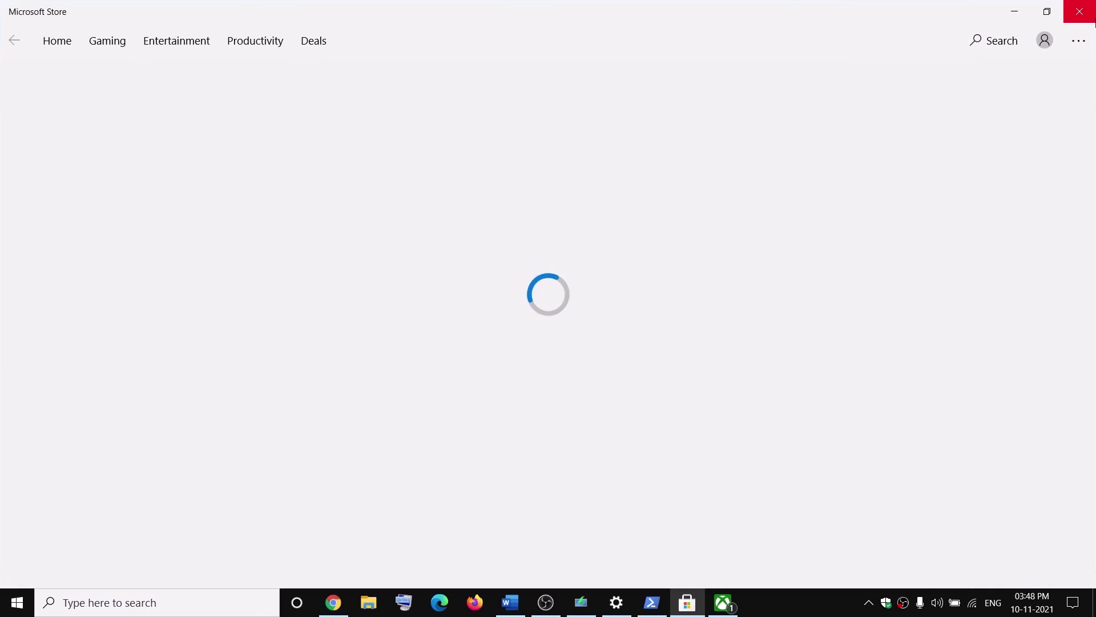
click(1044, 37)
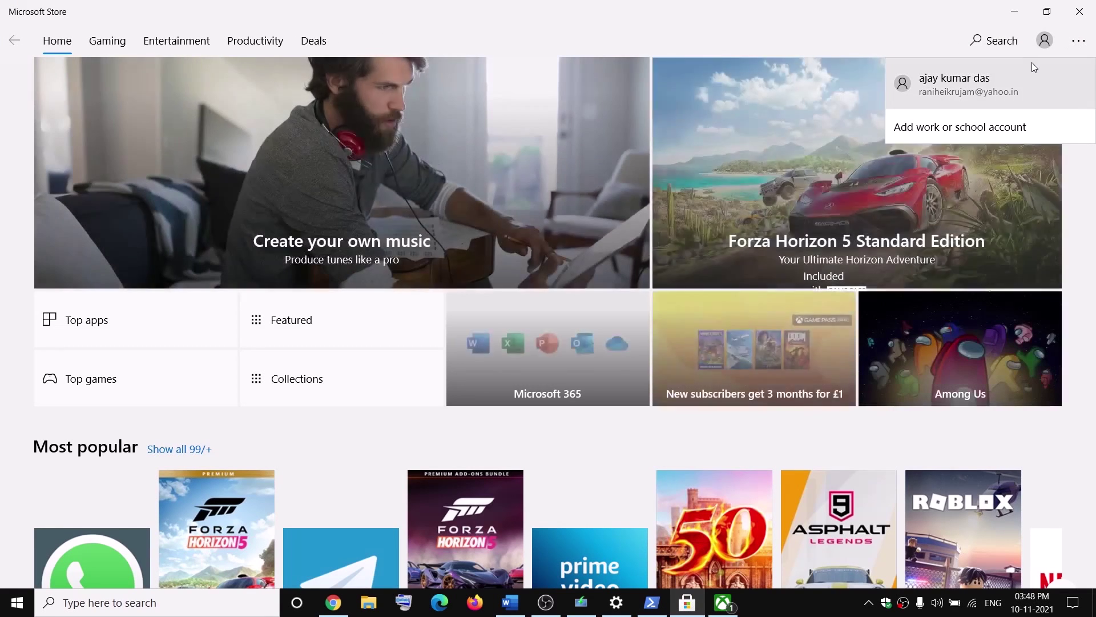
click(1032, 80)
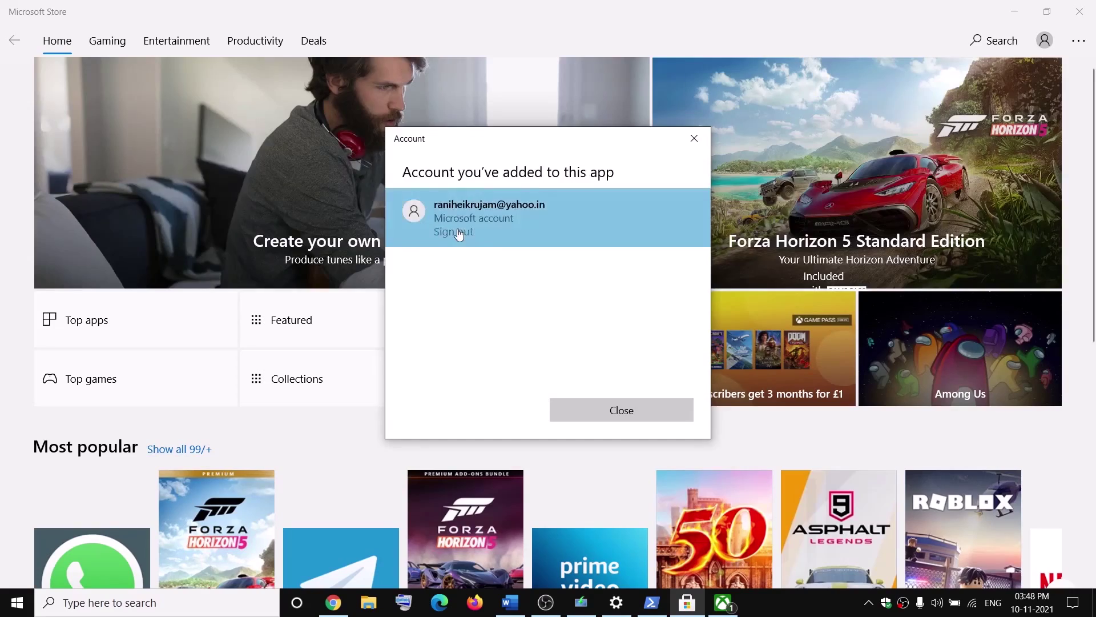
click(458, 233)
Sign back in to the Store with the same account and enter the PIN
click(1044, 40)
click(850, 99)
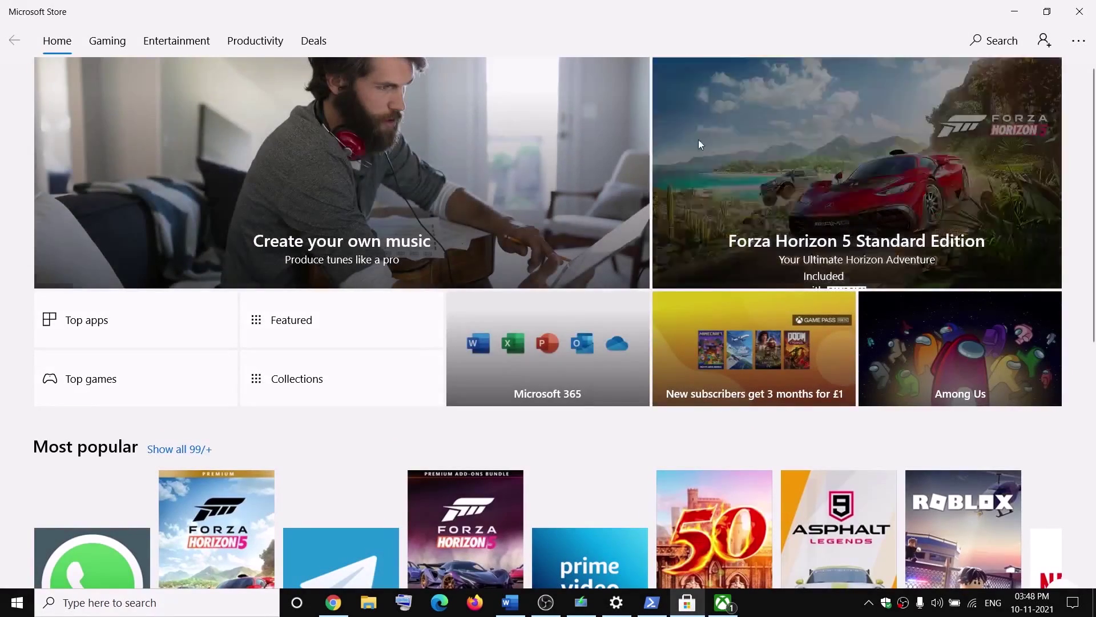
click(599, 435)
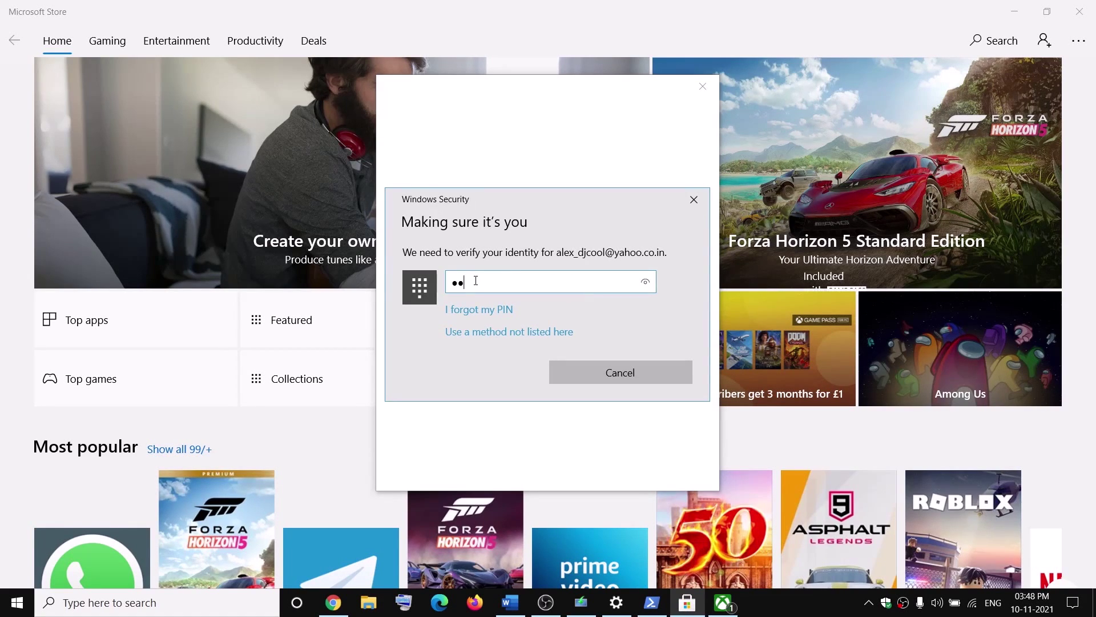
text(••)
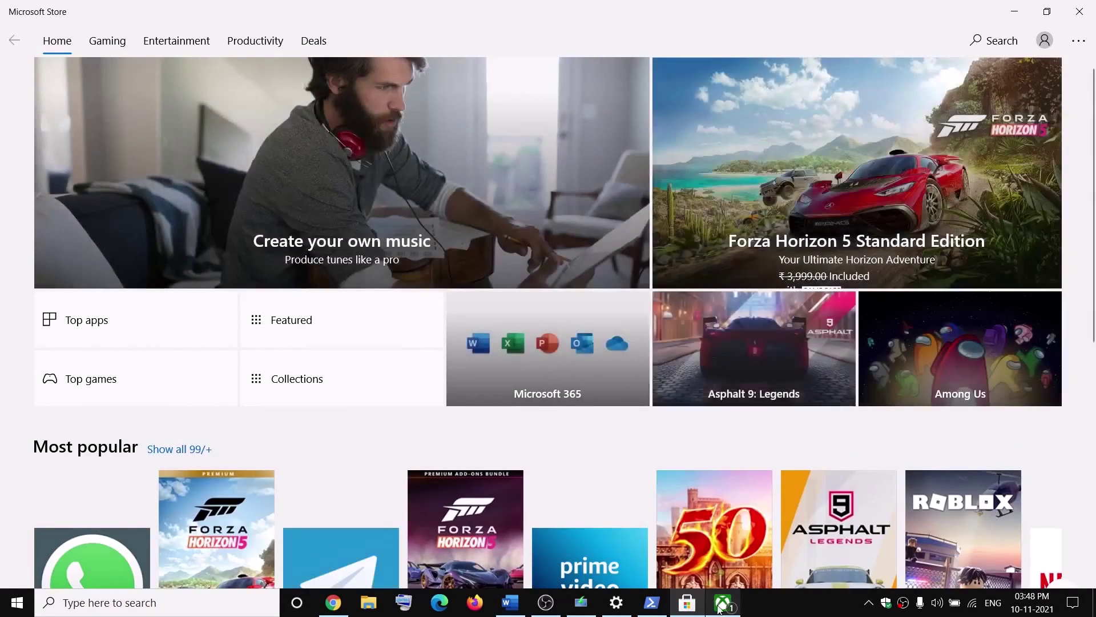
Open Forza Horizon 5 Premium Edition in the Xbox app's My collection, then minimize the app
click(733, 606)
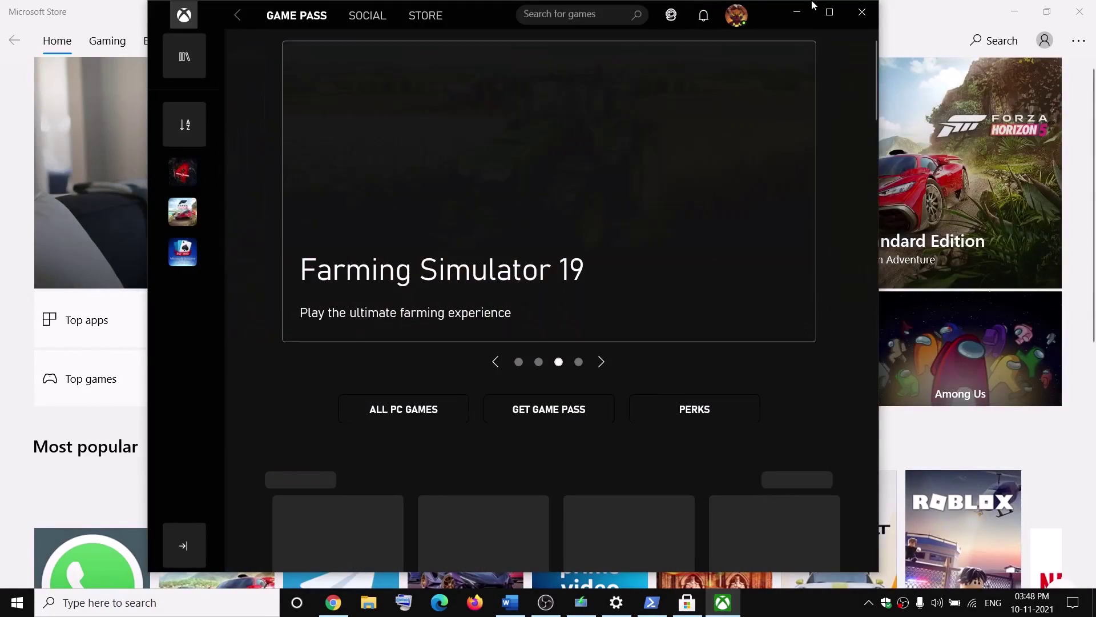
click(830, 17)
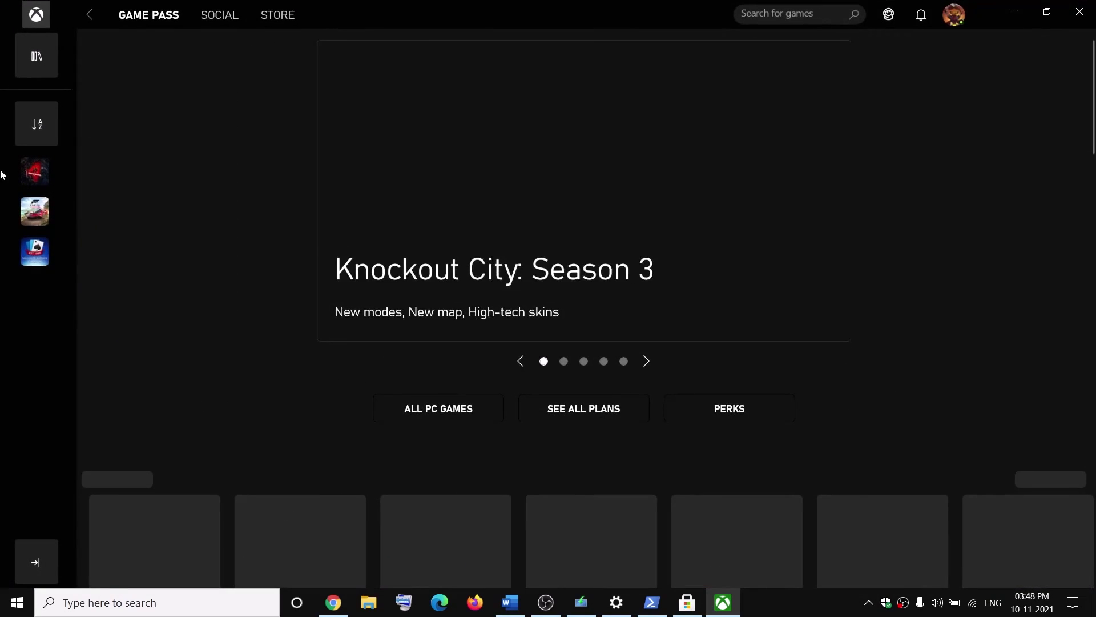
click(36, 57)
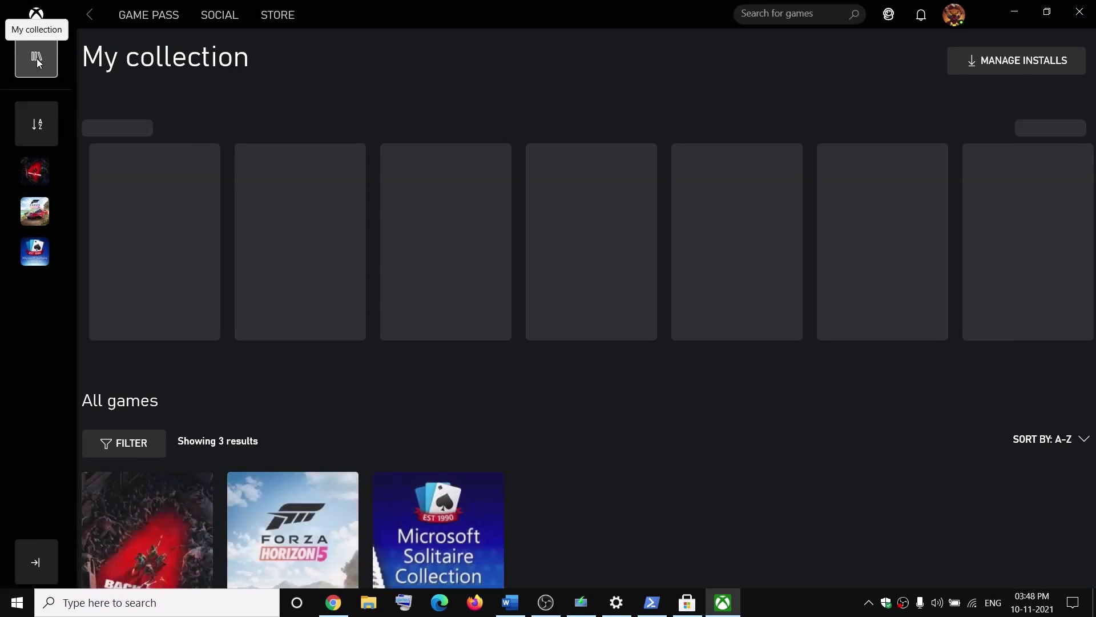
scroll(887, 351, down, 5)
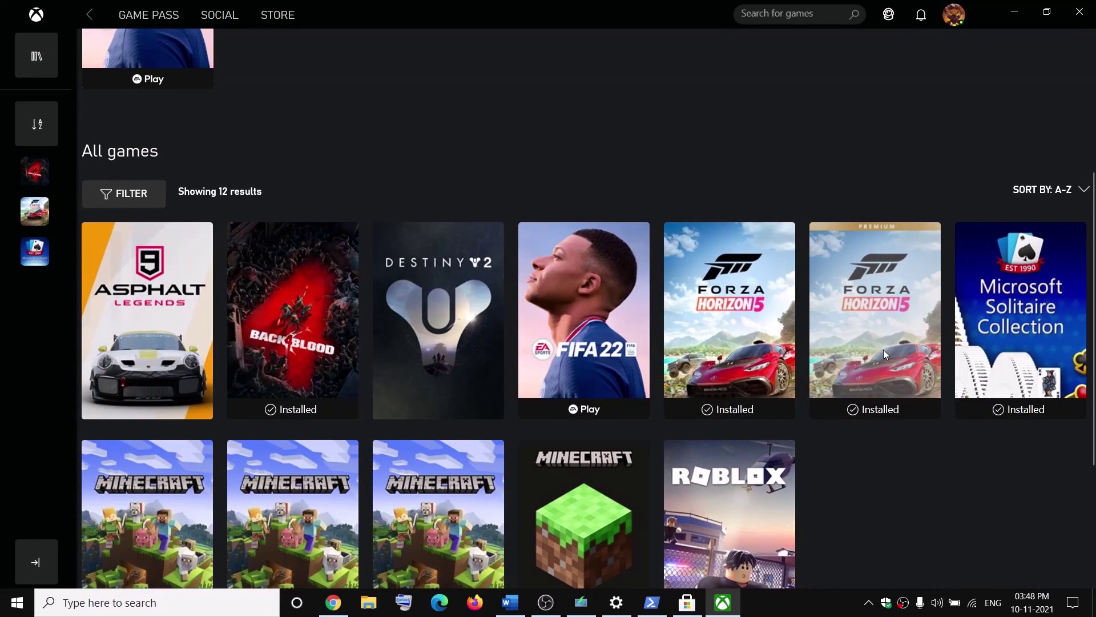
click(882, 349)
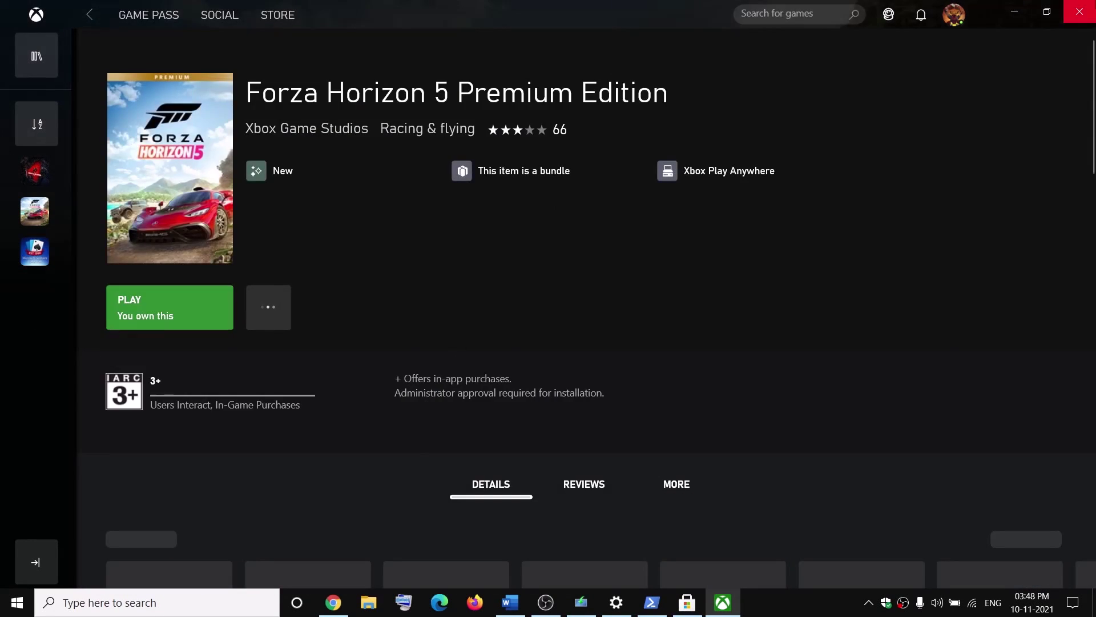
click(1015, 12)
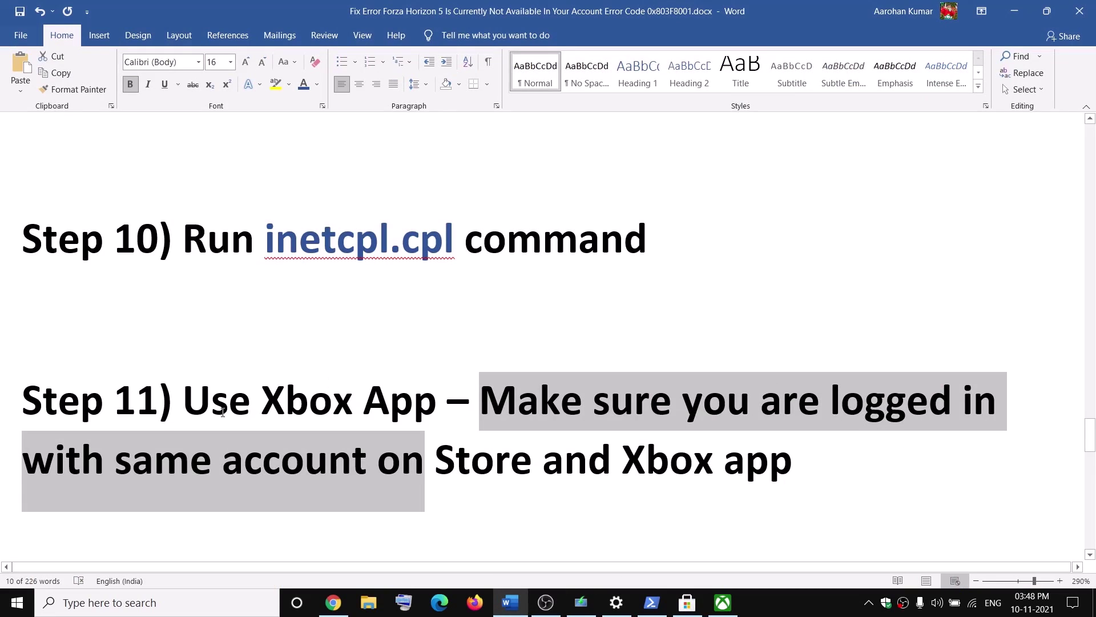
drag(191, 403, 835, 446)
Highlight Step 12's 'If installing in D drive' and 'select C drive', then open Start
scroll(213, 405, down, 3)
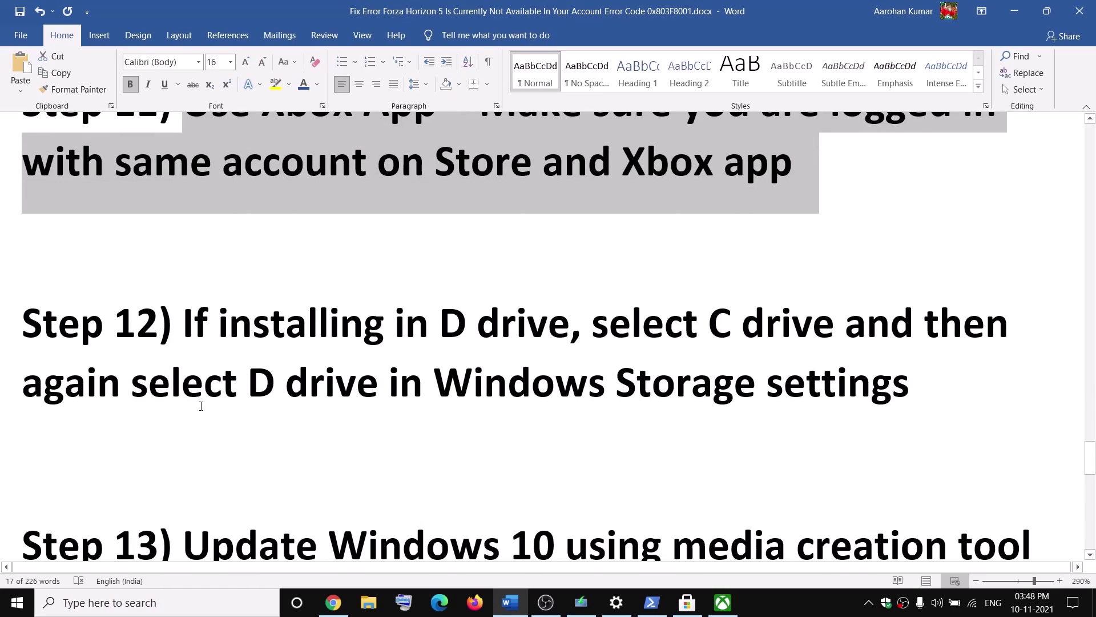
drag(184, 422, 571, 425)
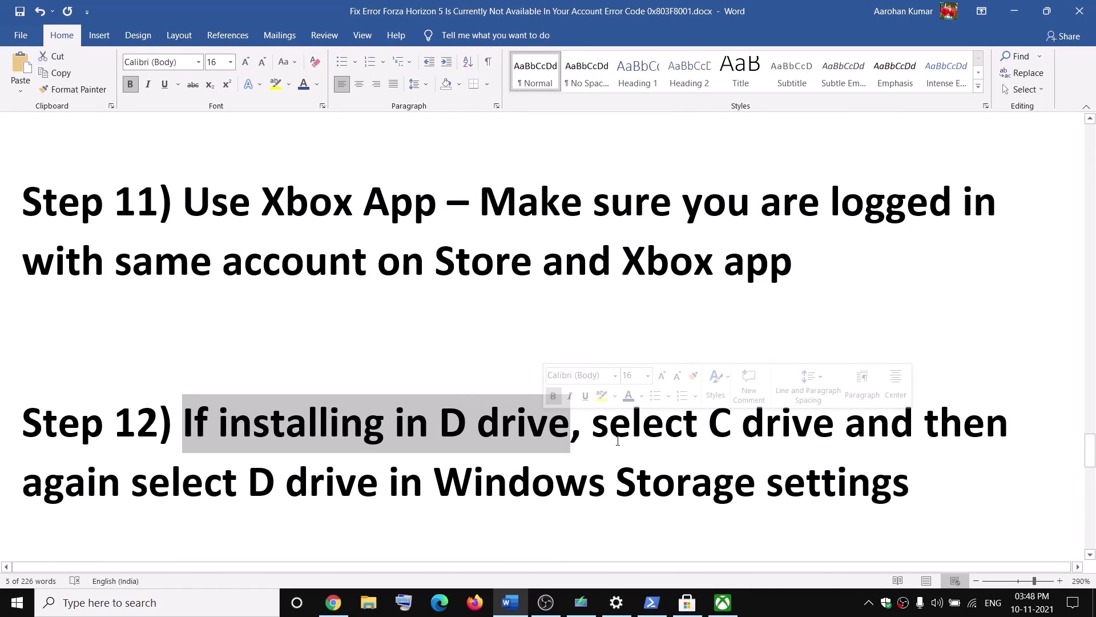
drag(594, 425, 827, 426)
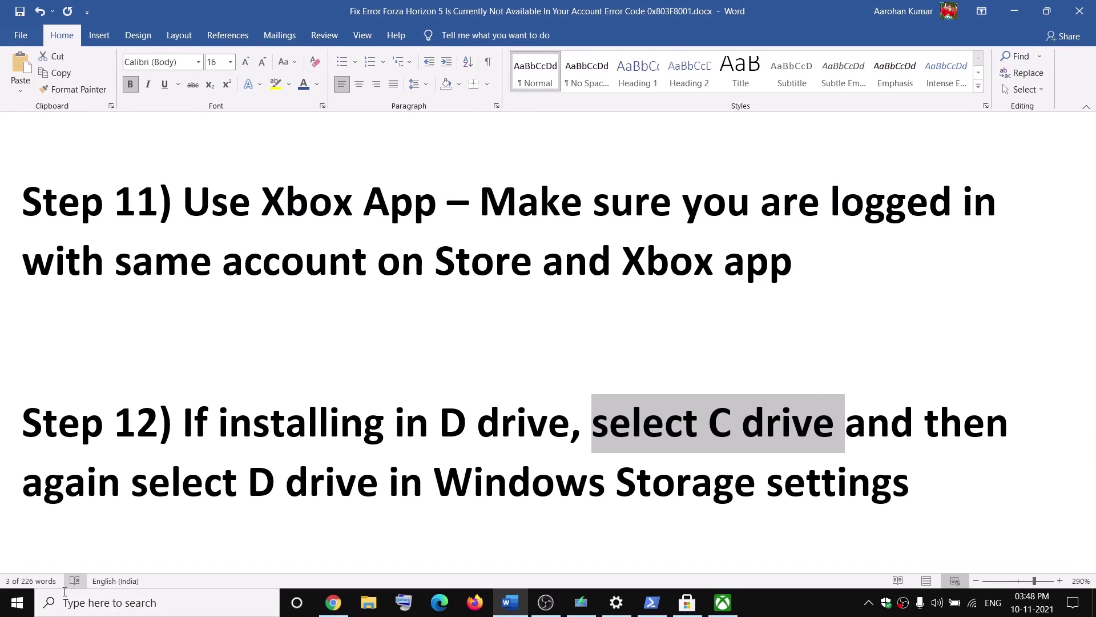
click(14, 601)
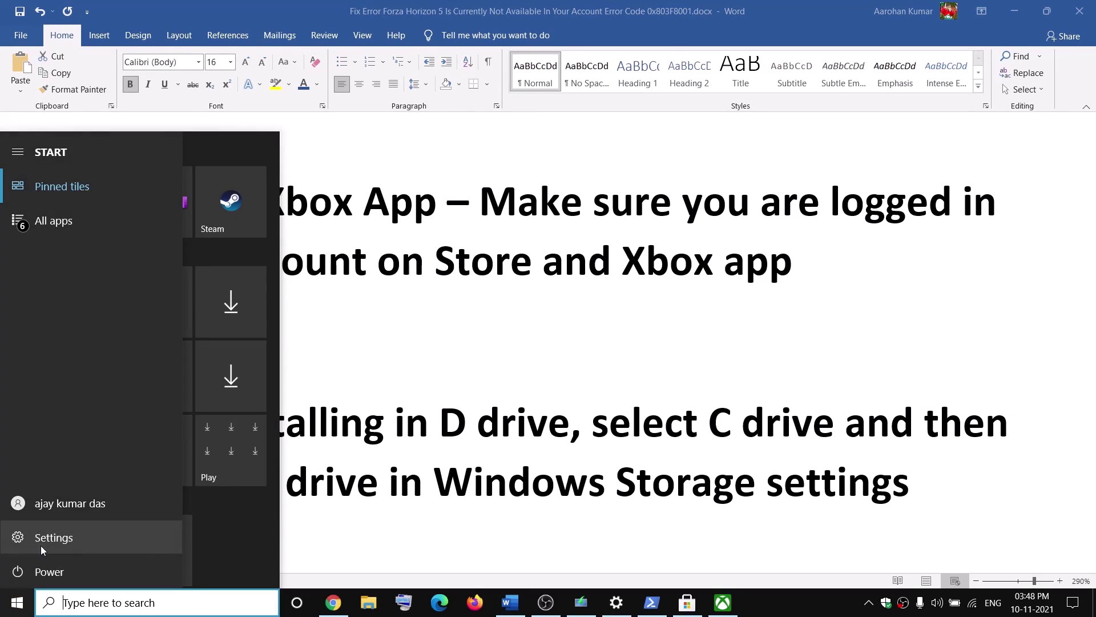
Go to Settings > System > Storage > Change where new content is saved
click(73, 539)
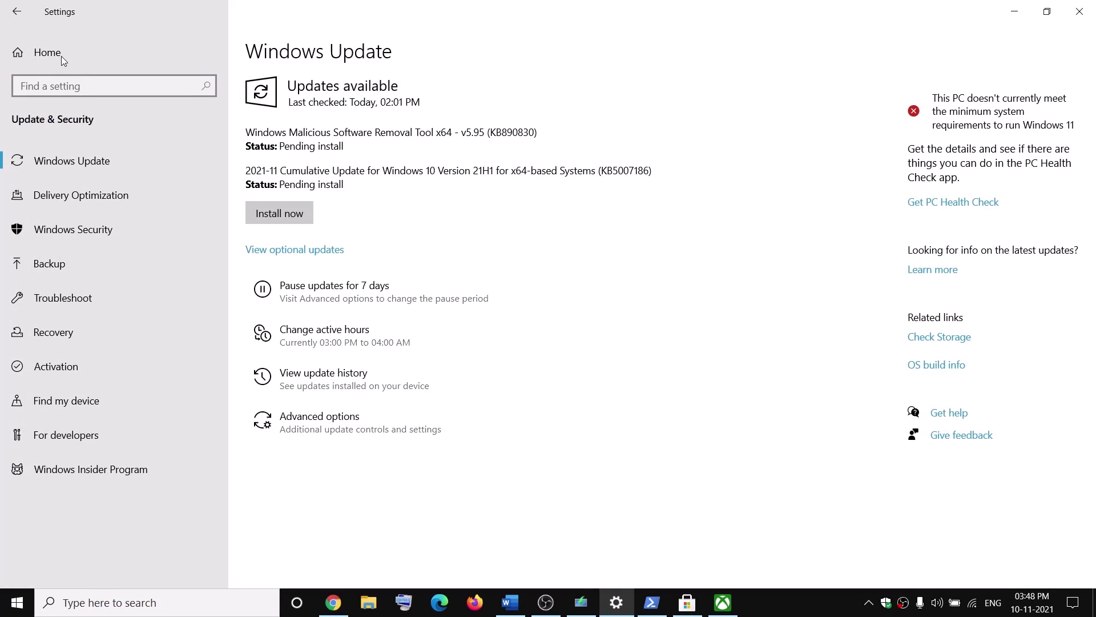
click(19, 52)
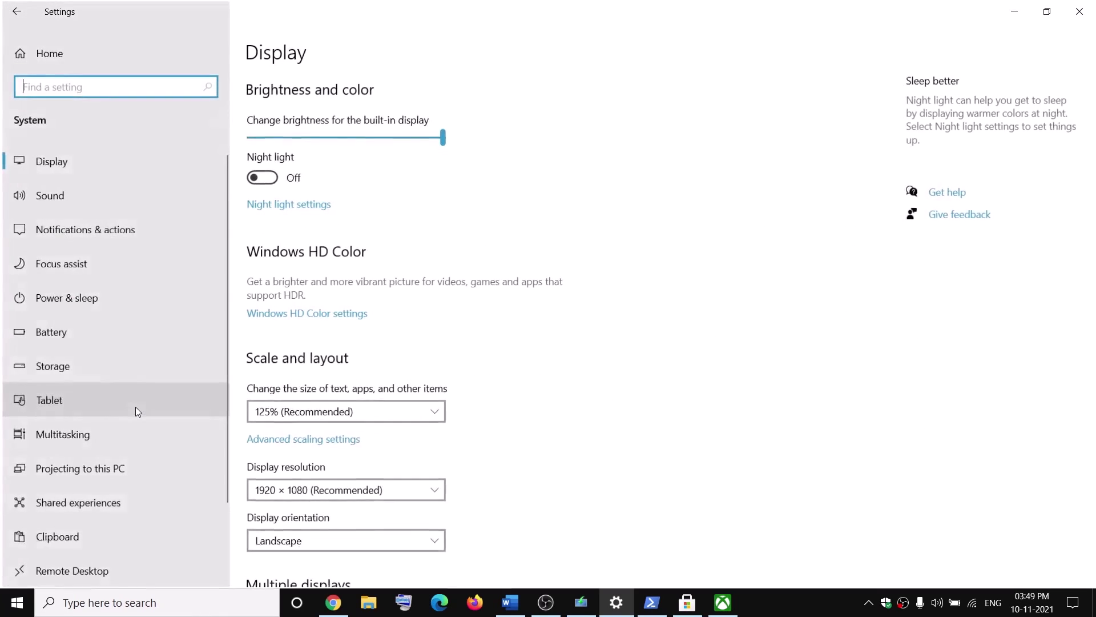
click(35, 369)
scroll(526, 448, down, 4)
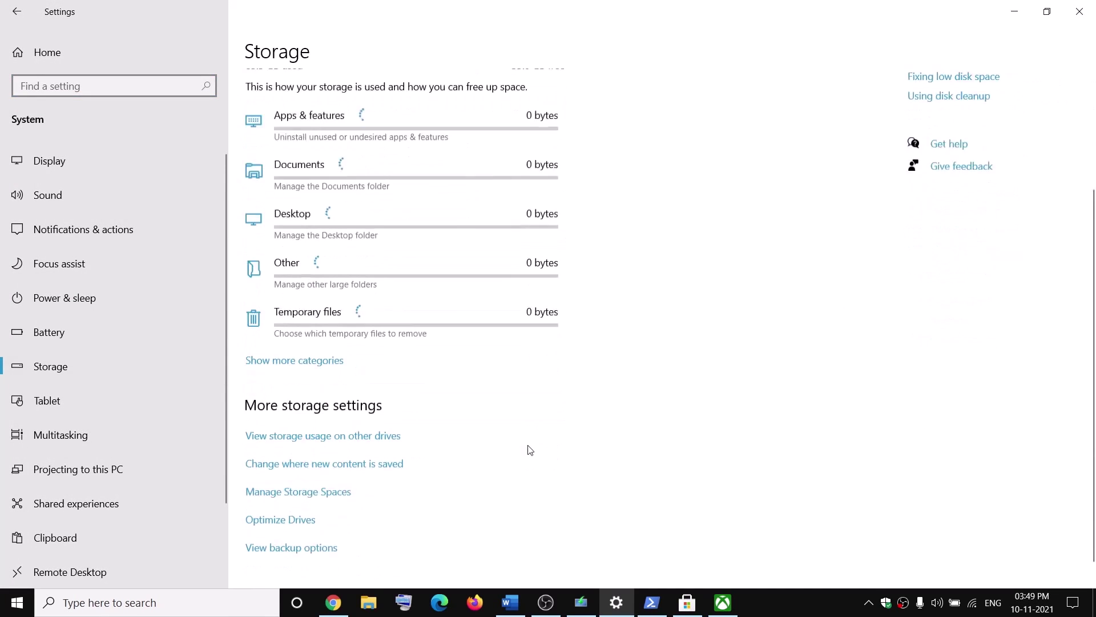
click(374, 441)
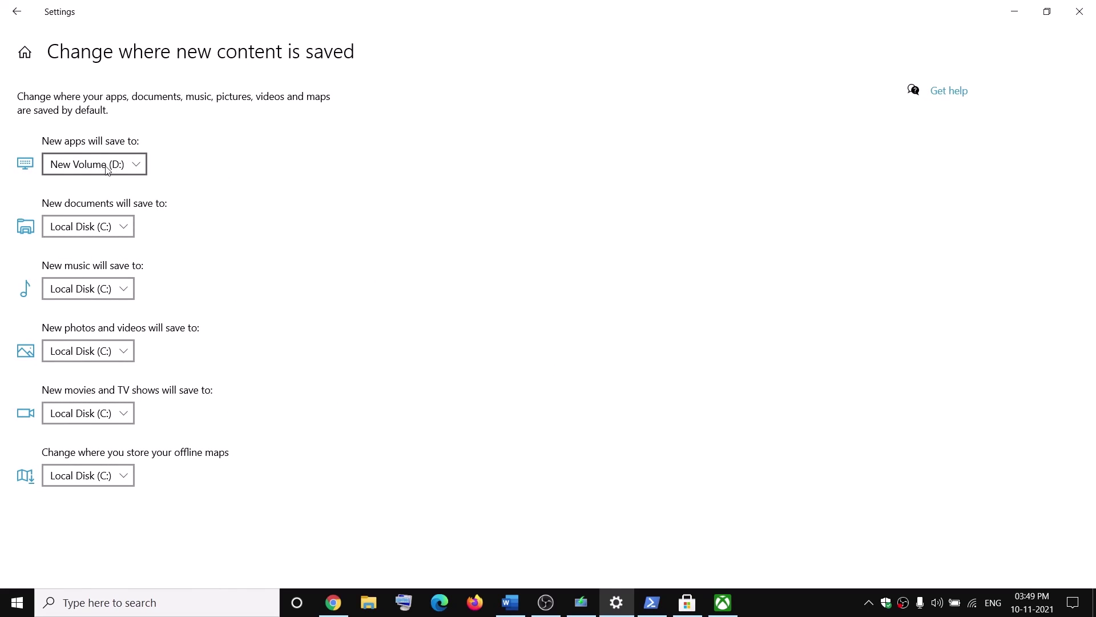
Apply Local Disk (C:) for new apps, then switch back to New Volume (D:)
click(137, 171)
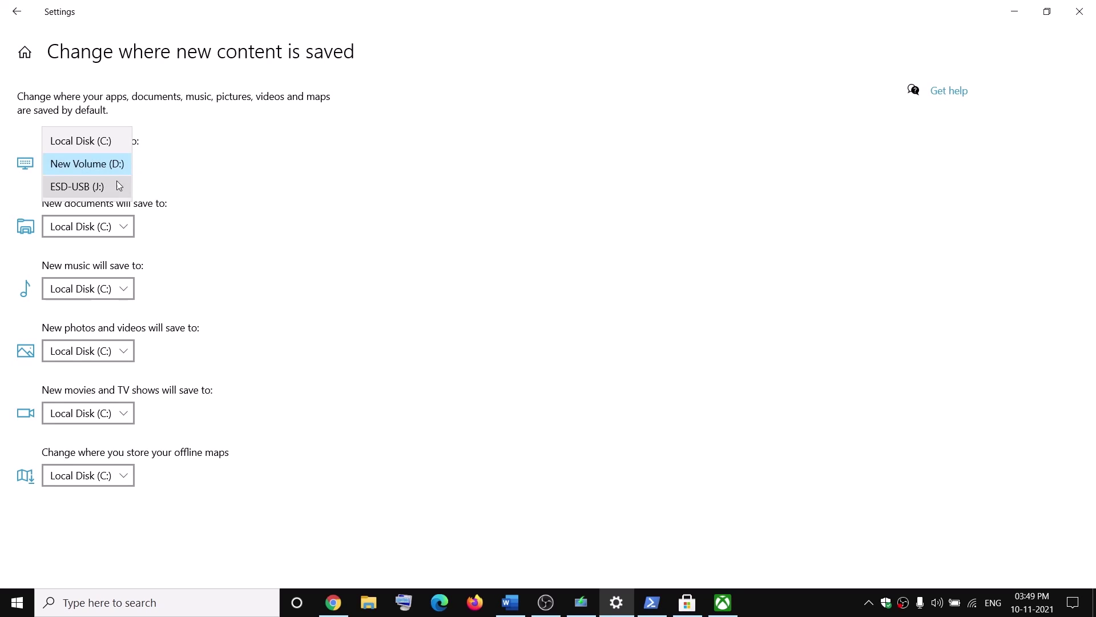
click(101, 144)
click(183, 170)
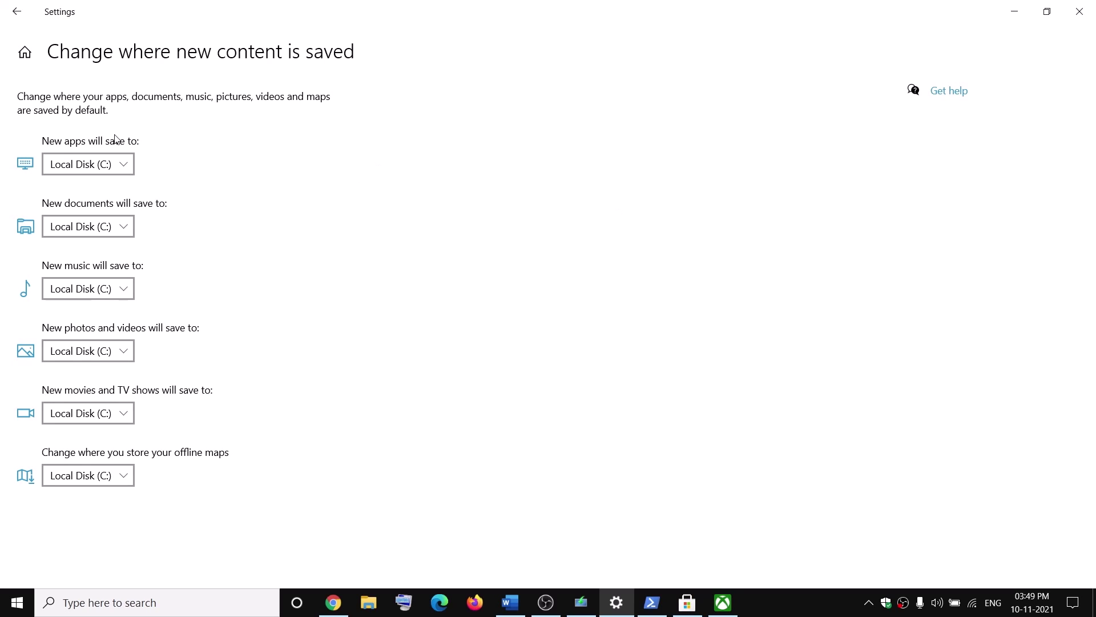
click(135, 169)
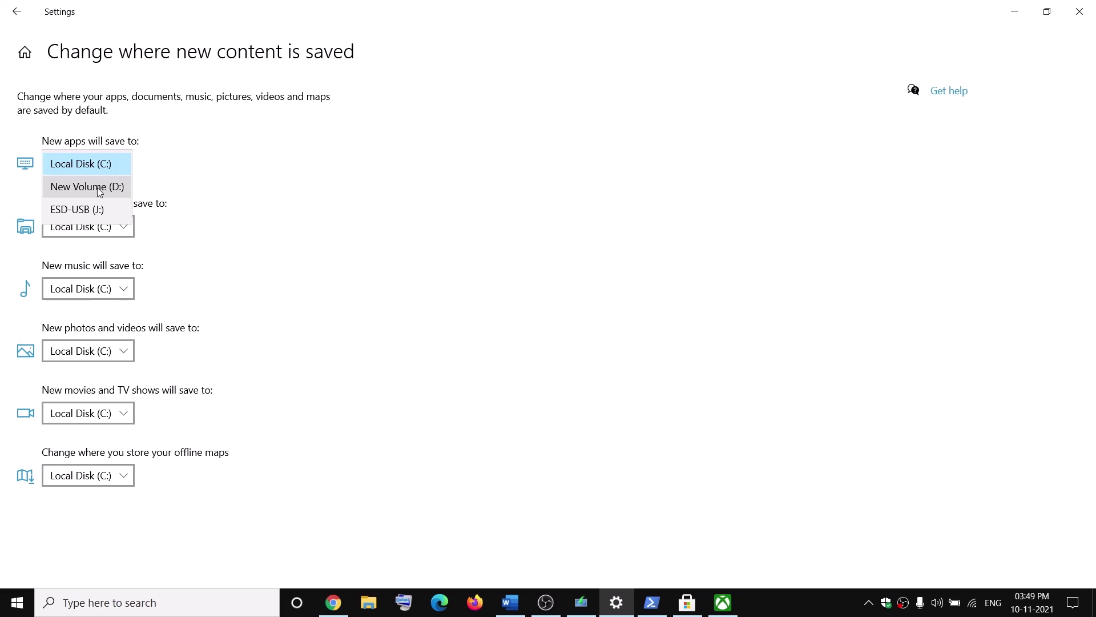
click(114, 188)
click(189, 169)
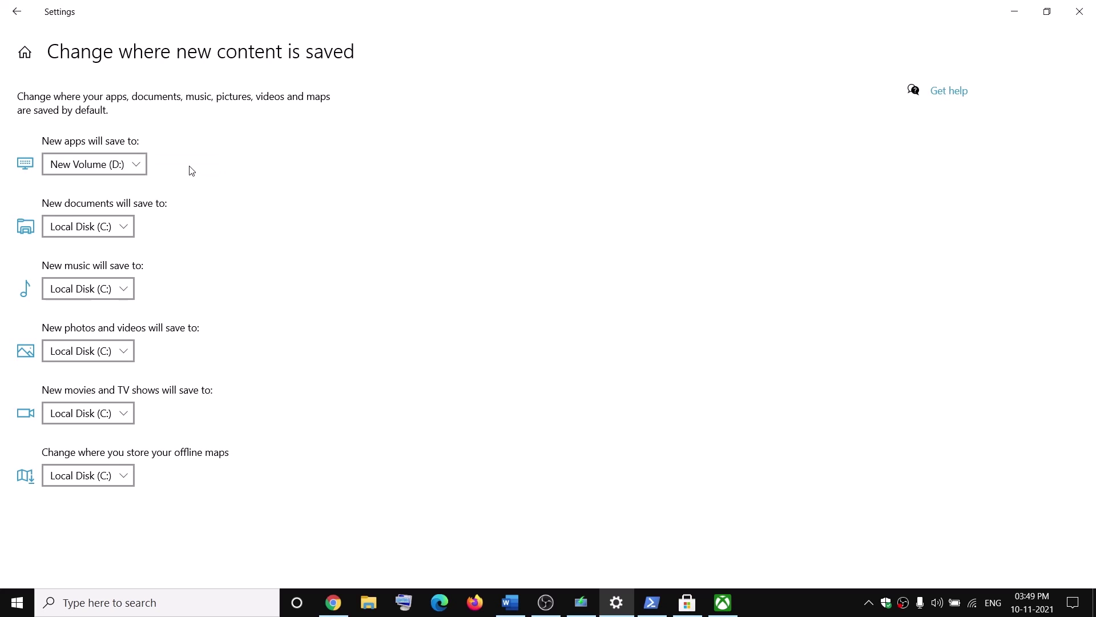
click(1079, 11)
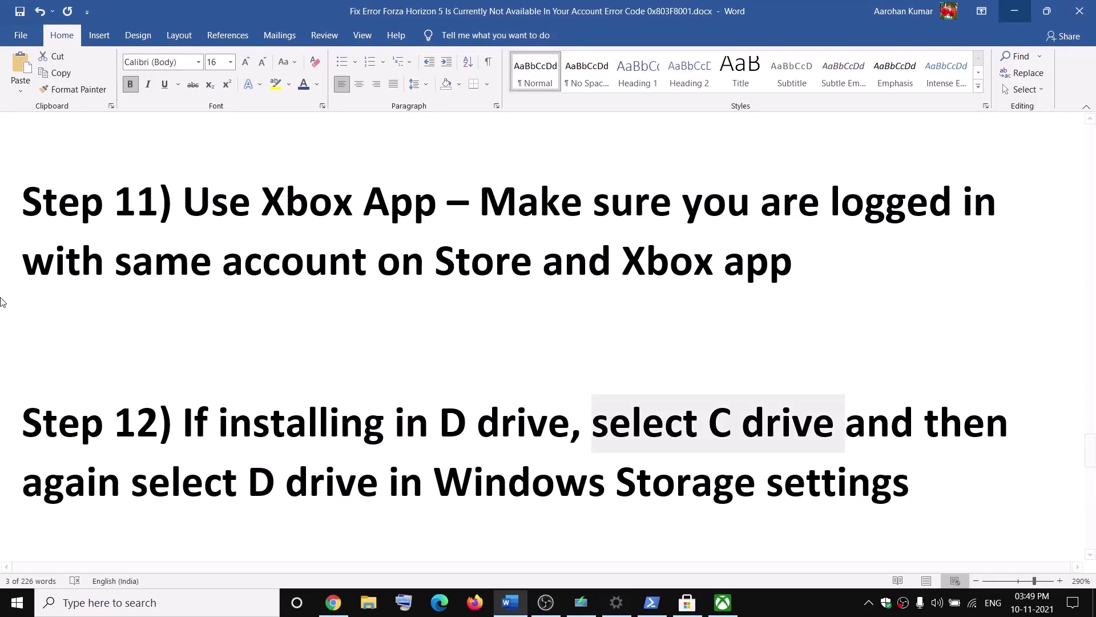
Copy the Windows 10 download link from Step 13 and open a new Chrome tab
scroll(353, 383, down, 5)
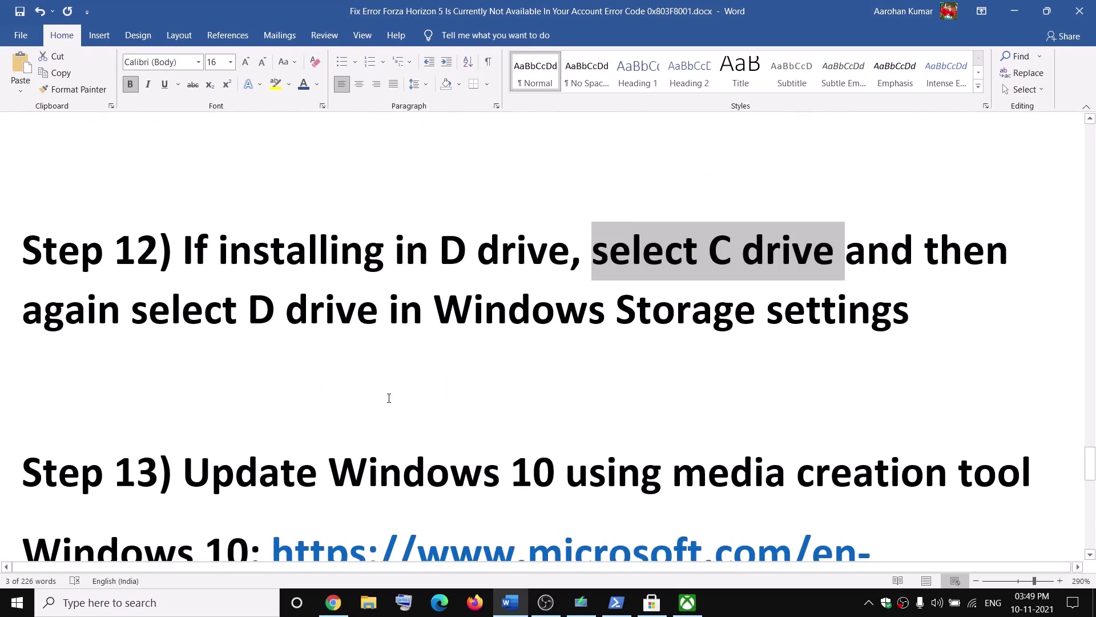
scroll(383, 393, down, 2)
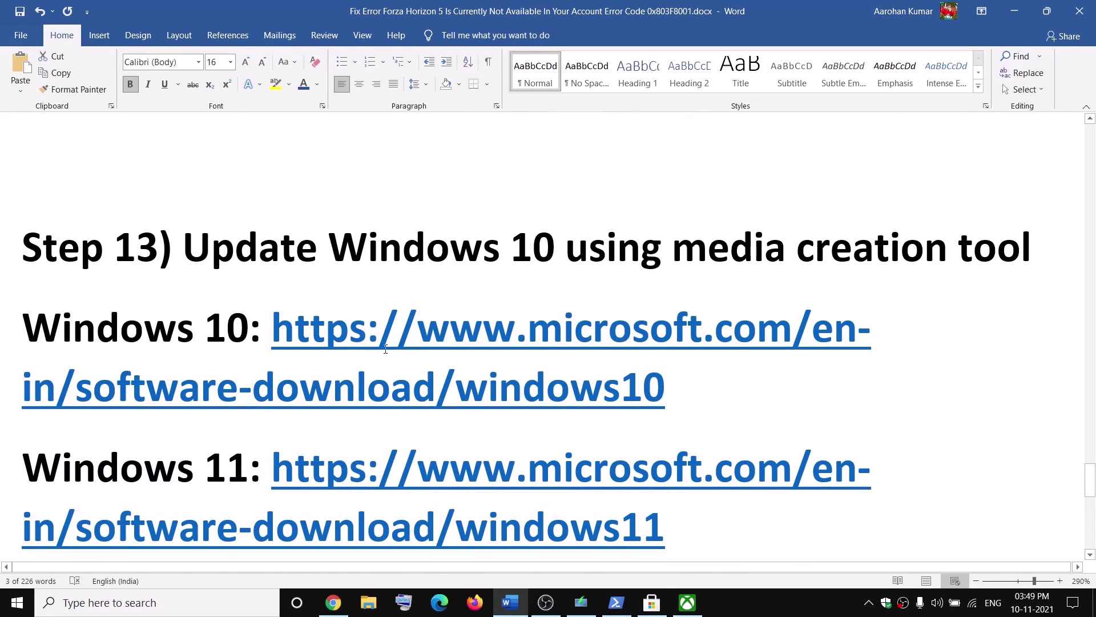
drag(394, 266, 1045, 254)
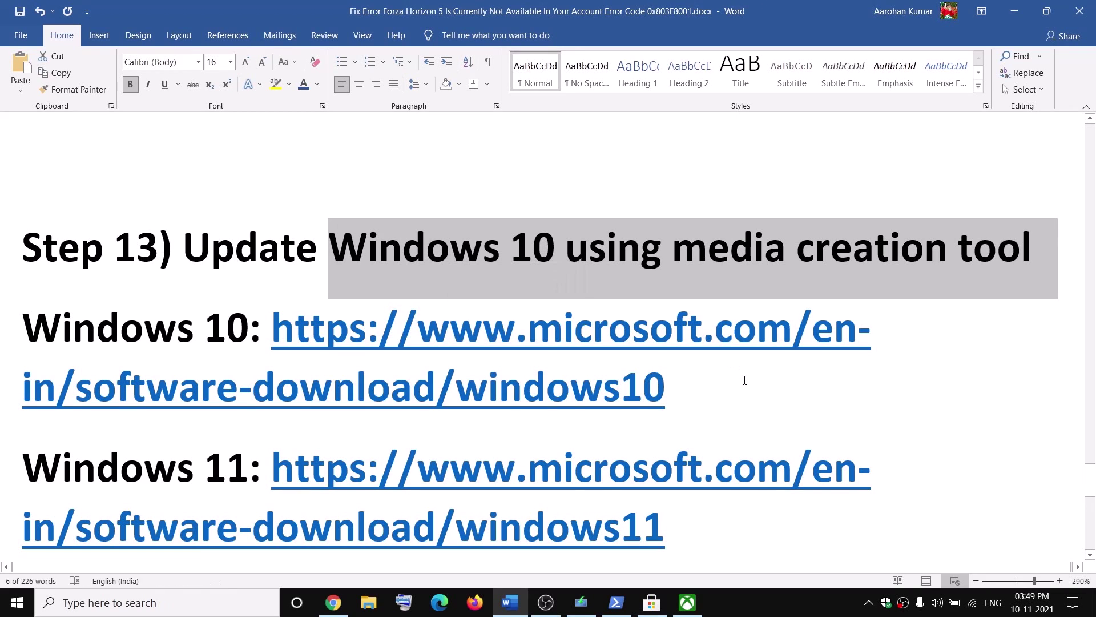
click(691, 389)
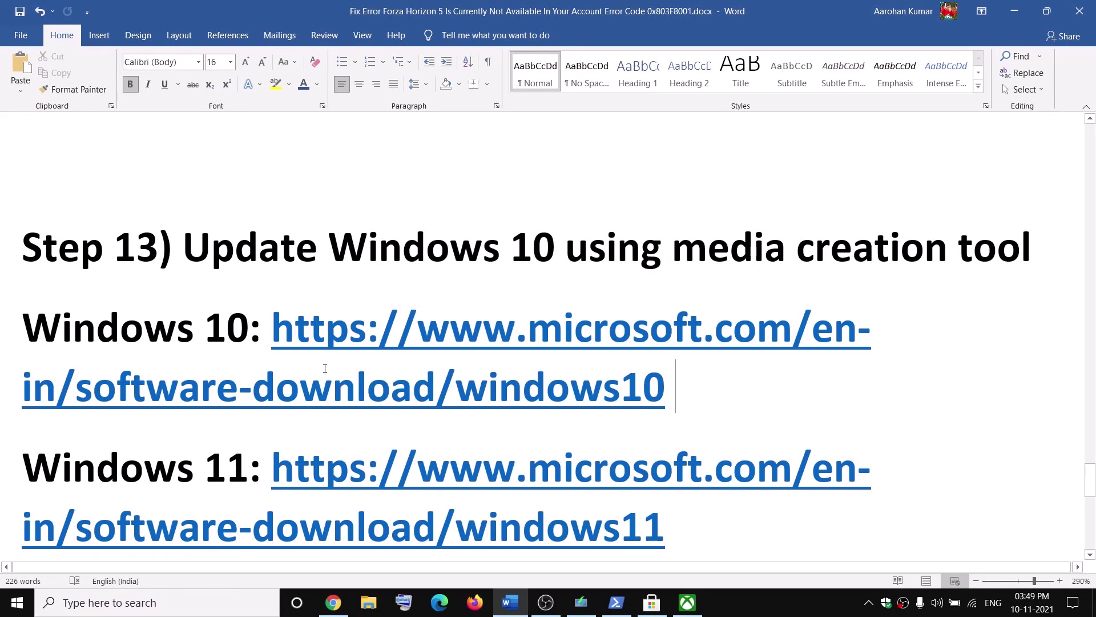
double_click(663, 380)
key(ctrl+c)
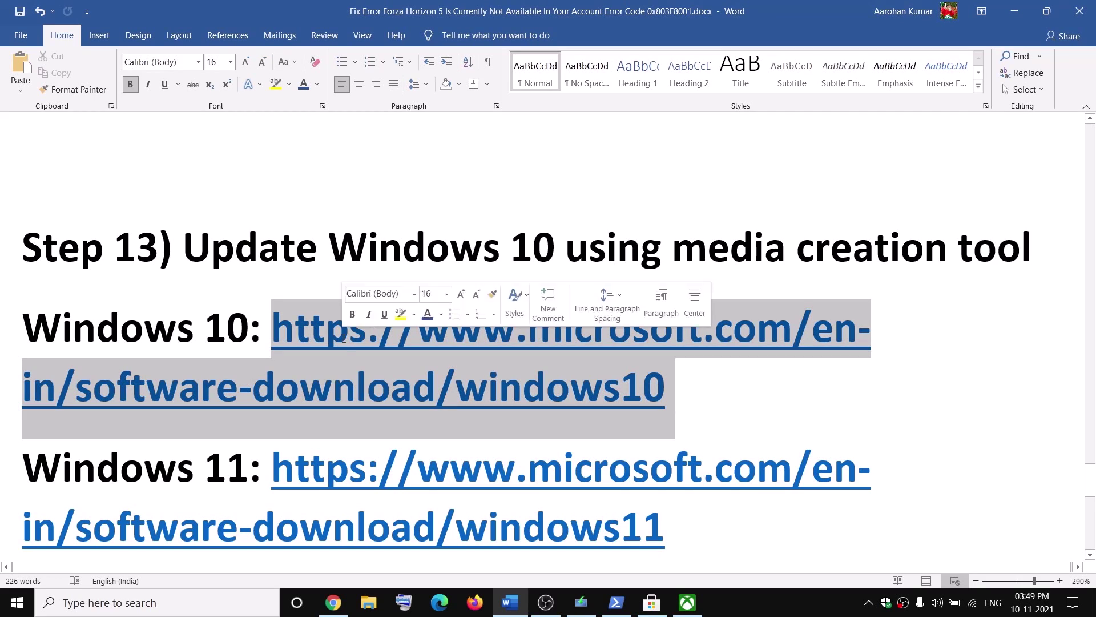
click(333, 602)
click(194, 11)
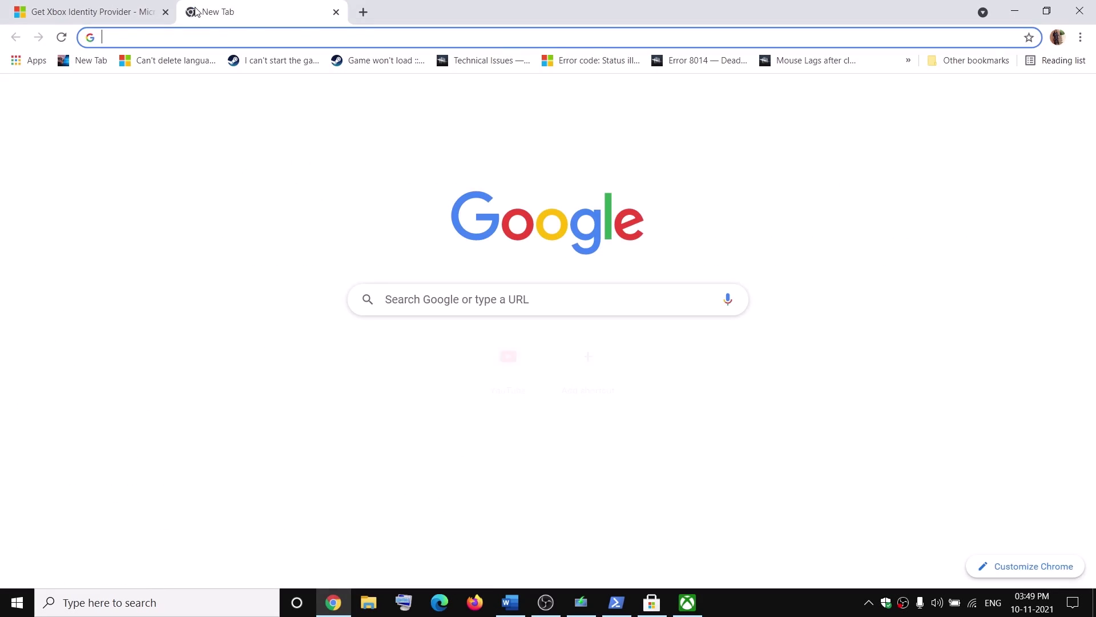
Download and run the media creation tool, accept the licence, and choose Upgrade this PC now
key(ctrl+v)
key(Return)
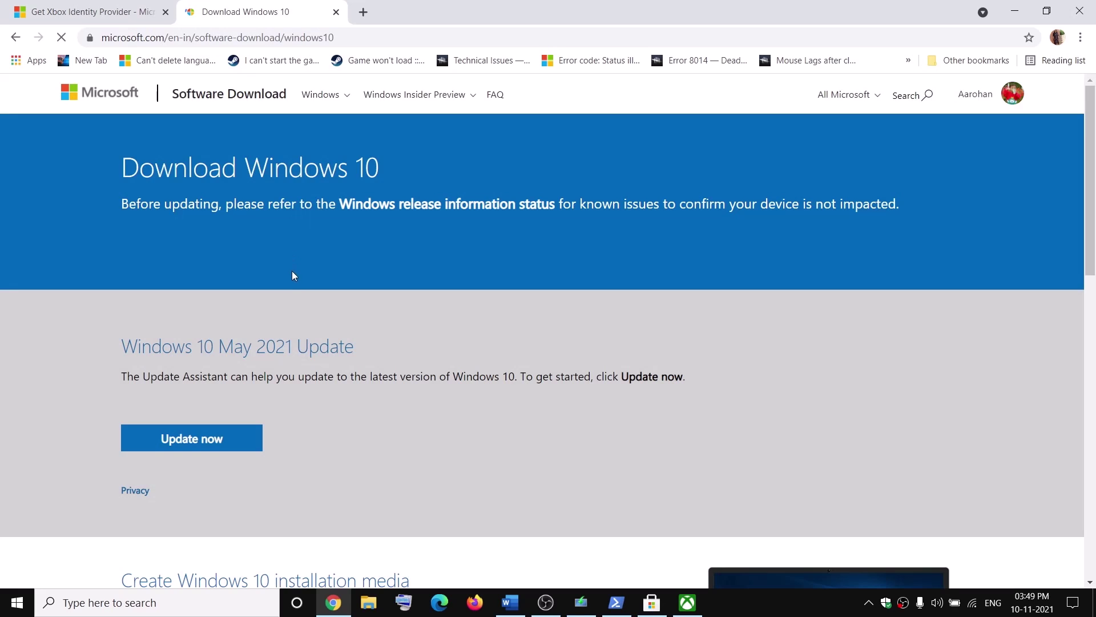
scroll(292, 266, down, 5)
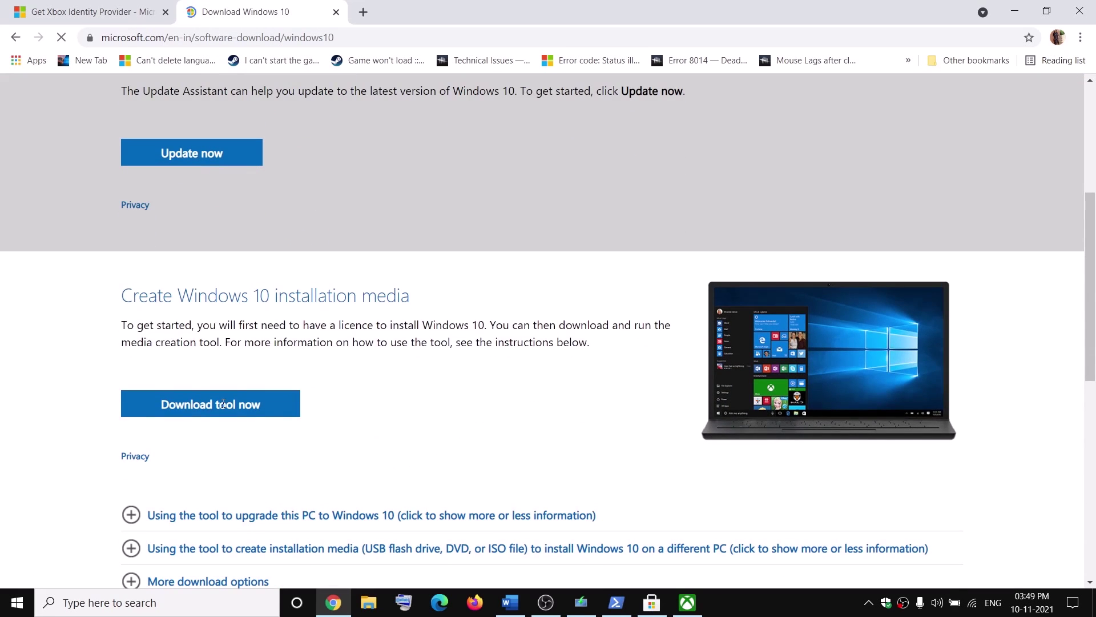
click(183, 415)
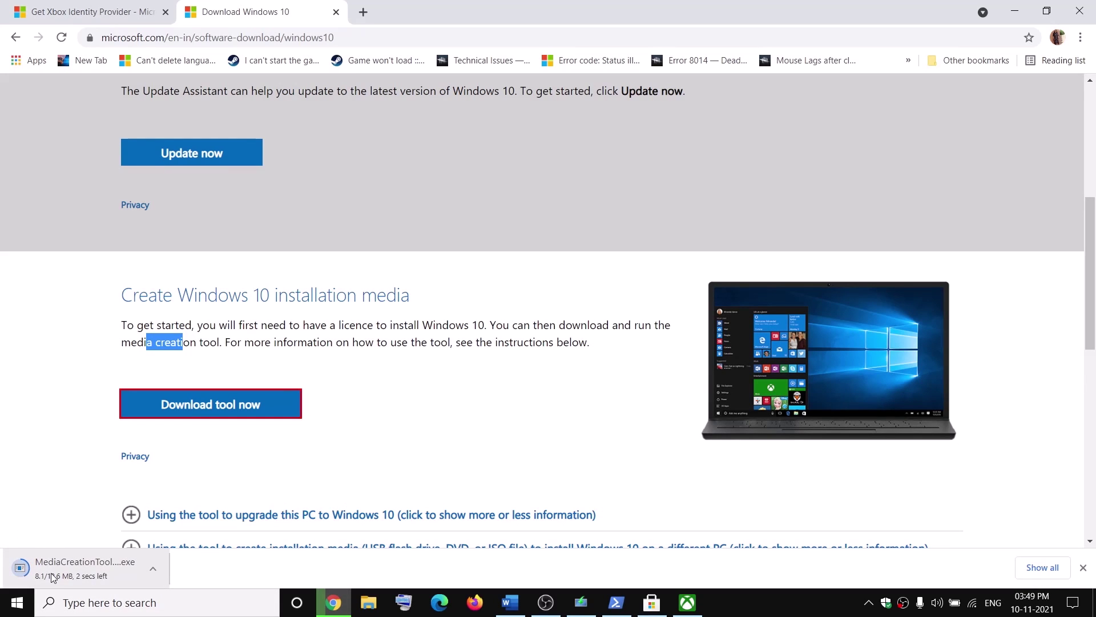
click(56, 580)
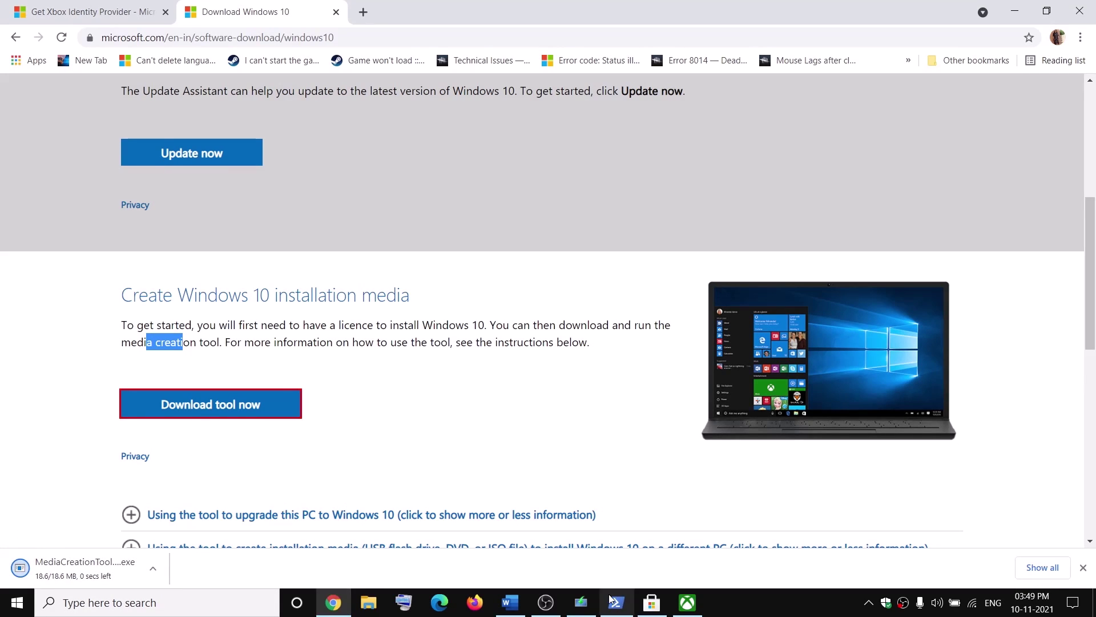
click(734, 474)
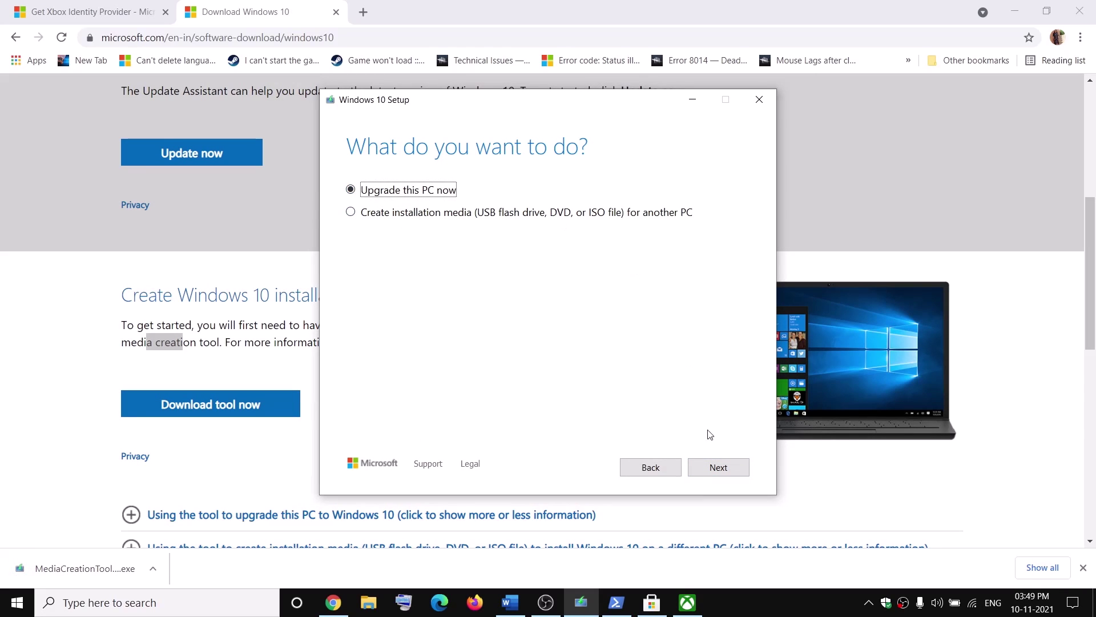
click(701, 472)
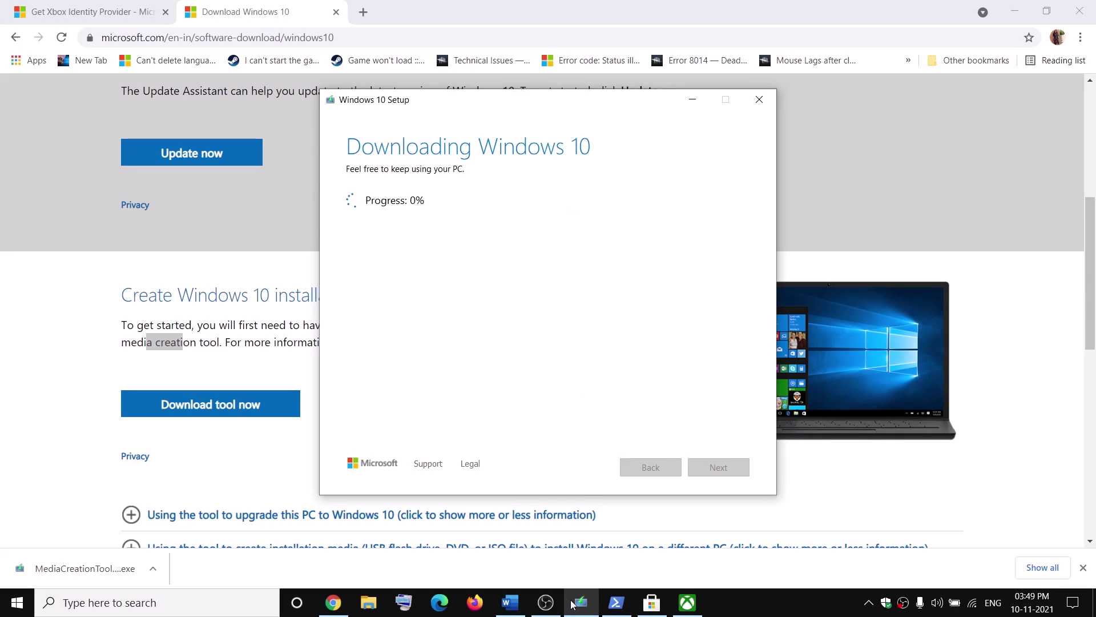
click(510, 603)
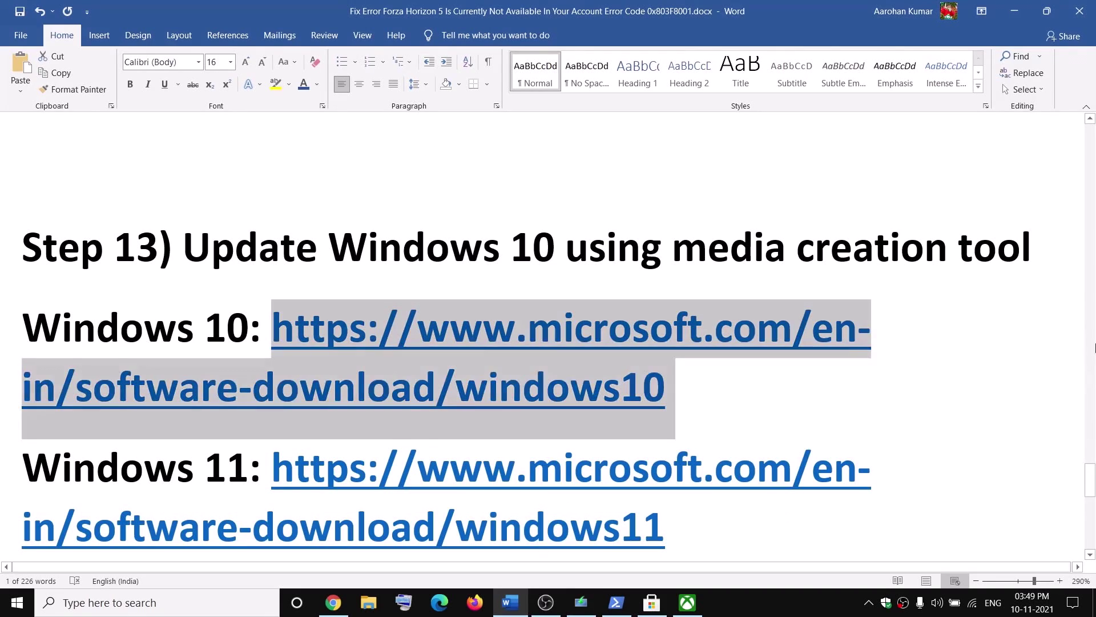
Review the Windows 11 Ready to install screenshot in the Word guide
scroll(358, 313, down, 10)
scroll(359, 317, up, 3)
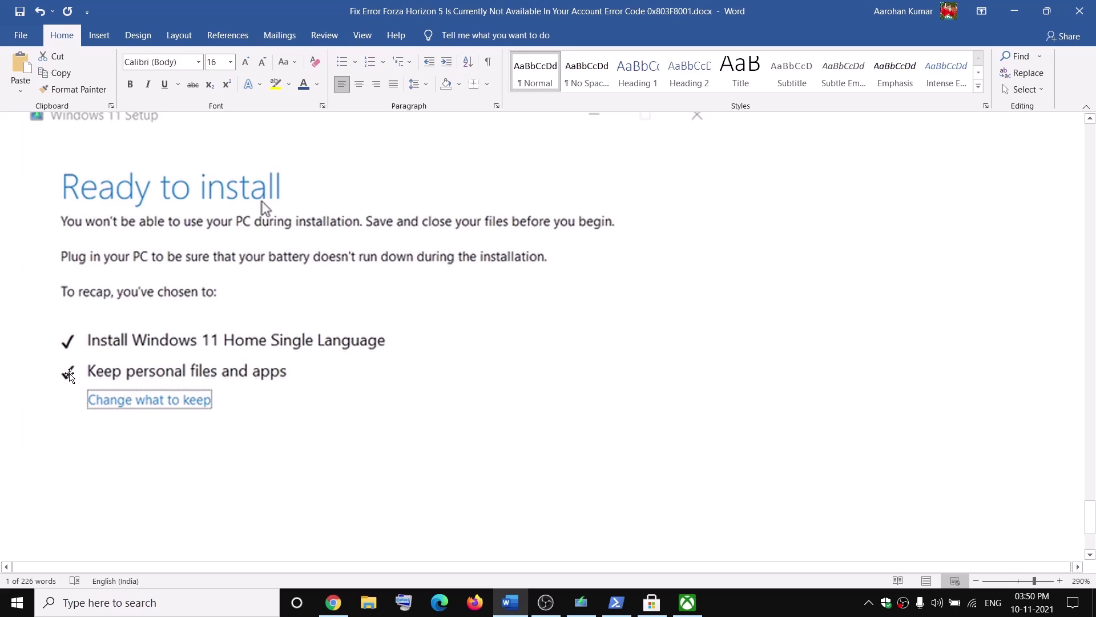
scroll(577, 388, down, 4)
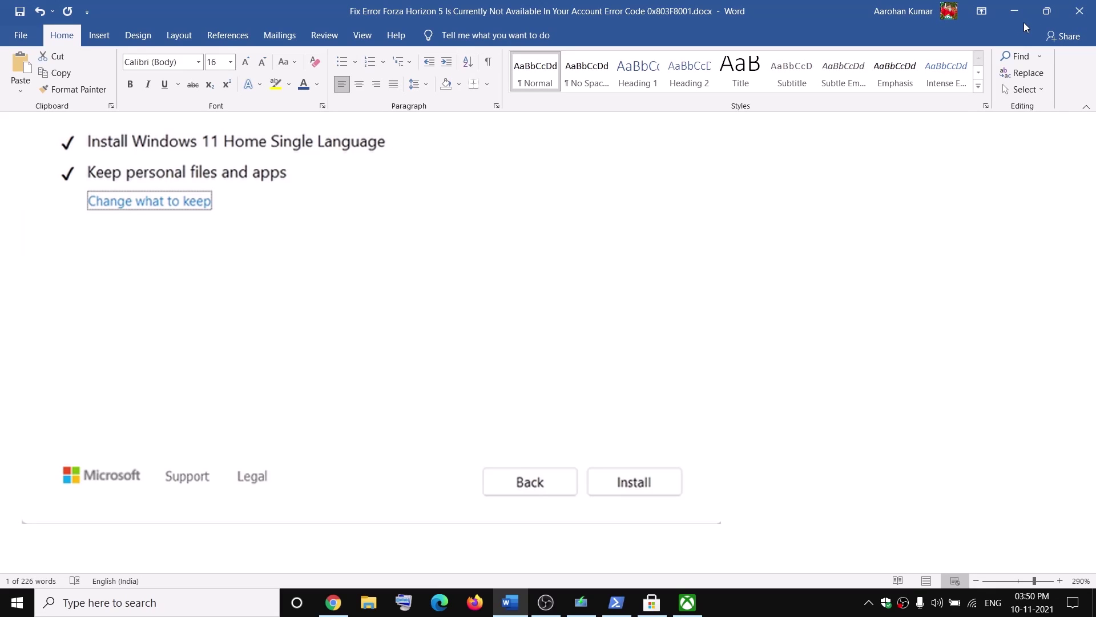
click(1014, 11)
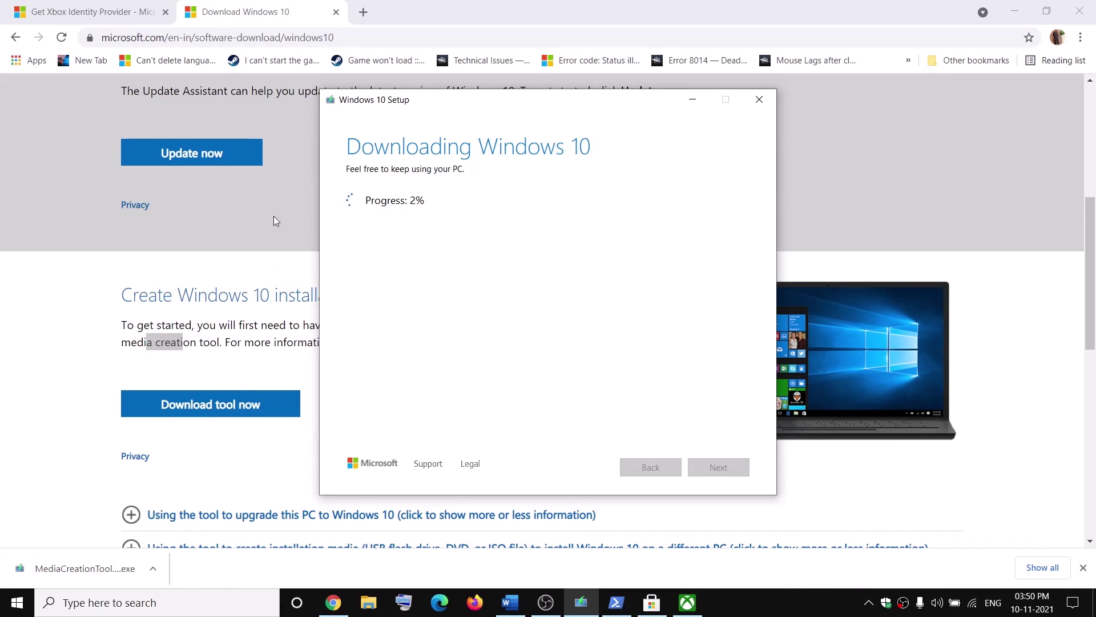
click(510, 602)
Copy the Windows 11 download link from the Word guide and return to Chrome
scroll(465, 382, up, 1)
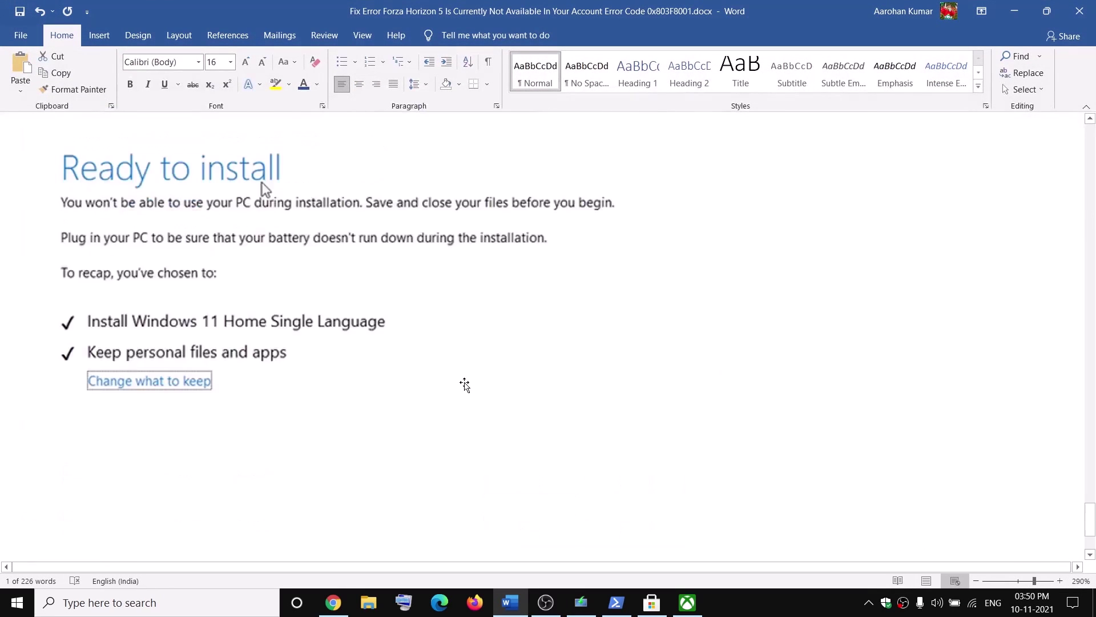
scroll(464, 385, up, 5)
click(373, 184)
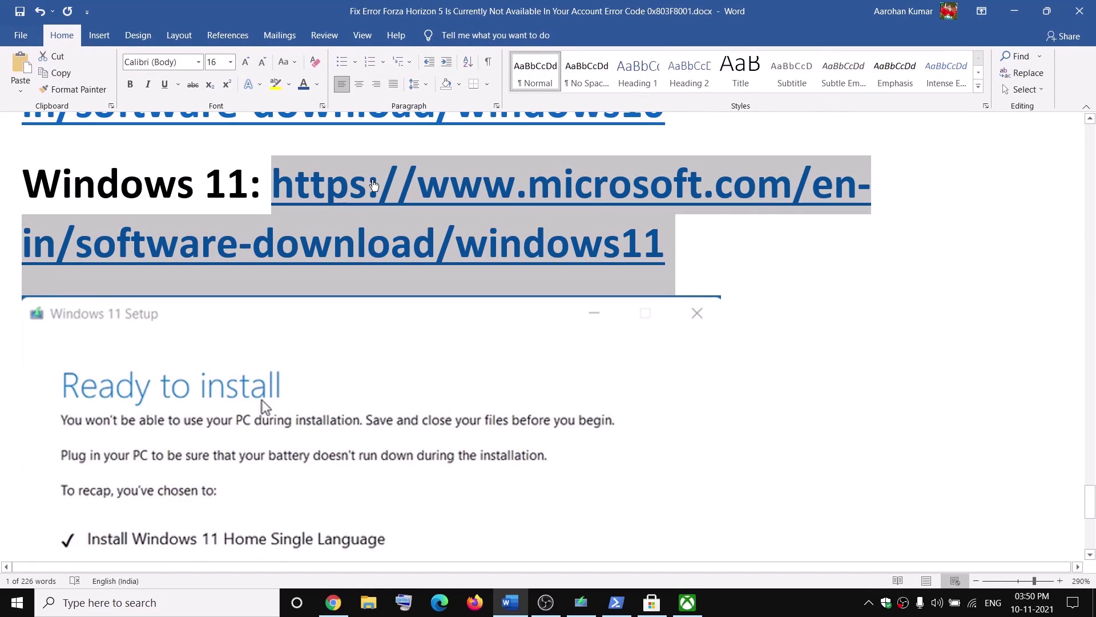
click(333, 602)
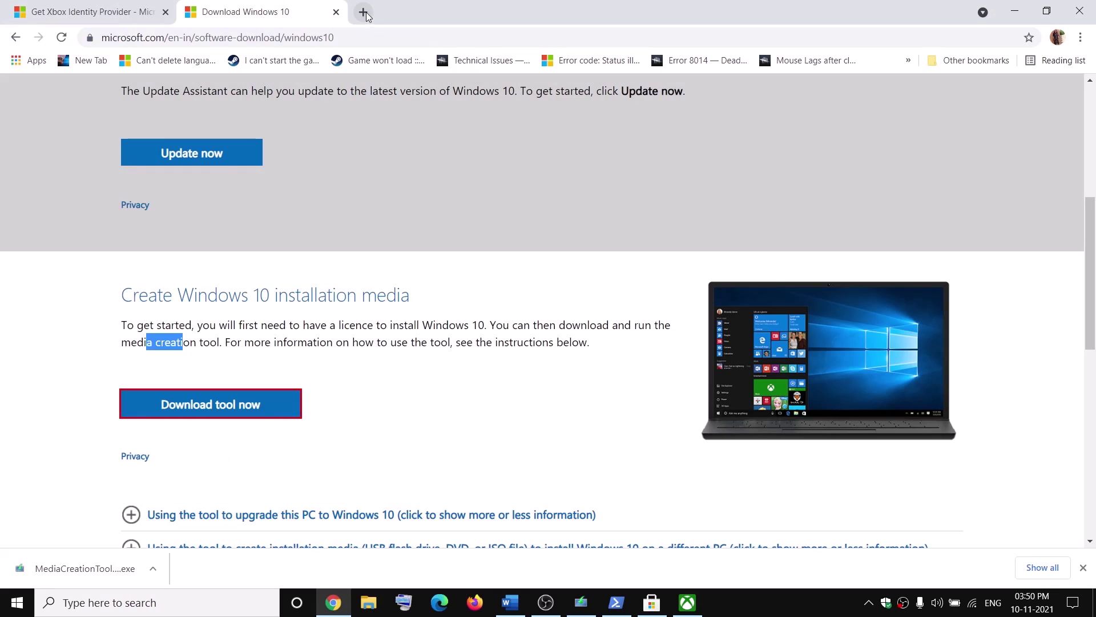
Load the Windows 11 download page in a new tab and download its media creation tool
click(364, 12)
text(https://www.microsoft.com/en-in/software-download/windows11)
key(Return)
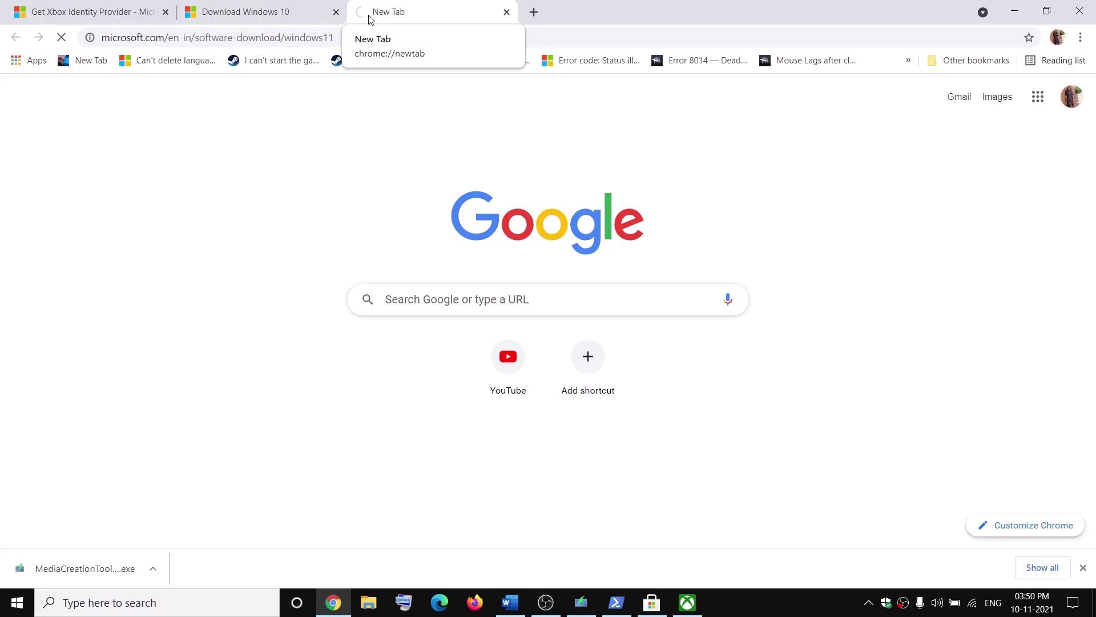
scroll(286, 366, down, 5)
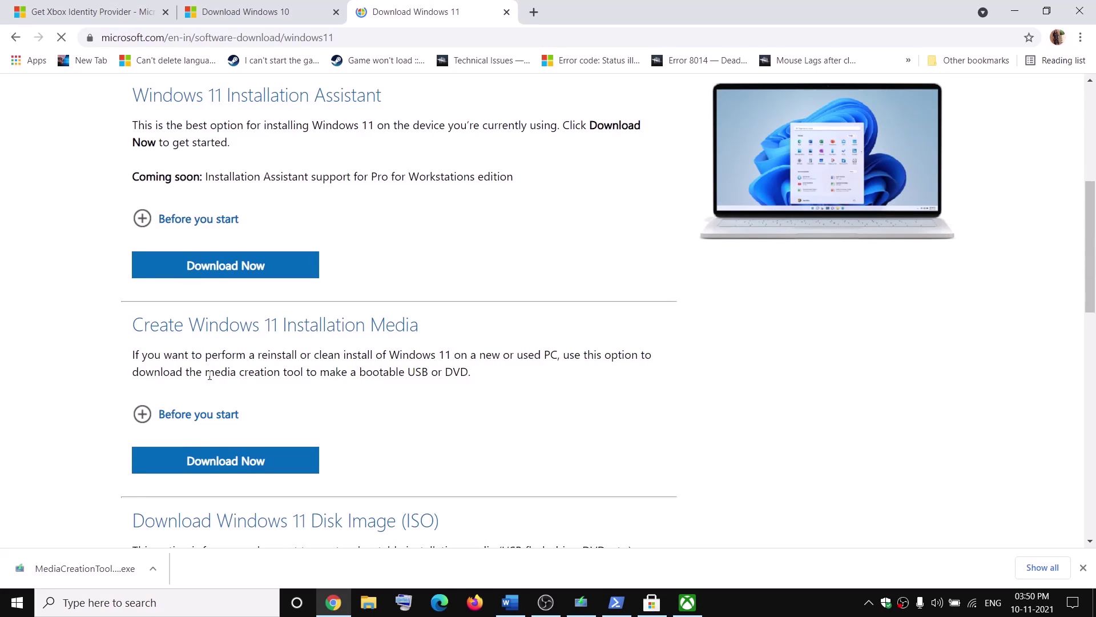
drag(210, 374, 274, 374)
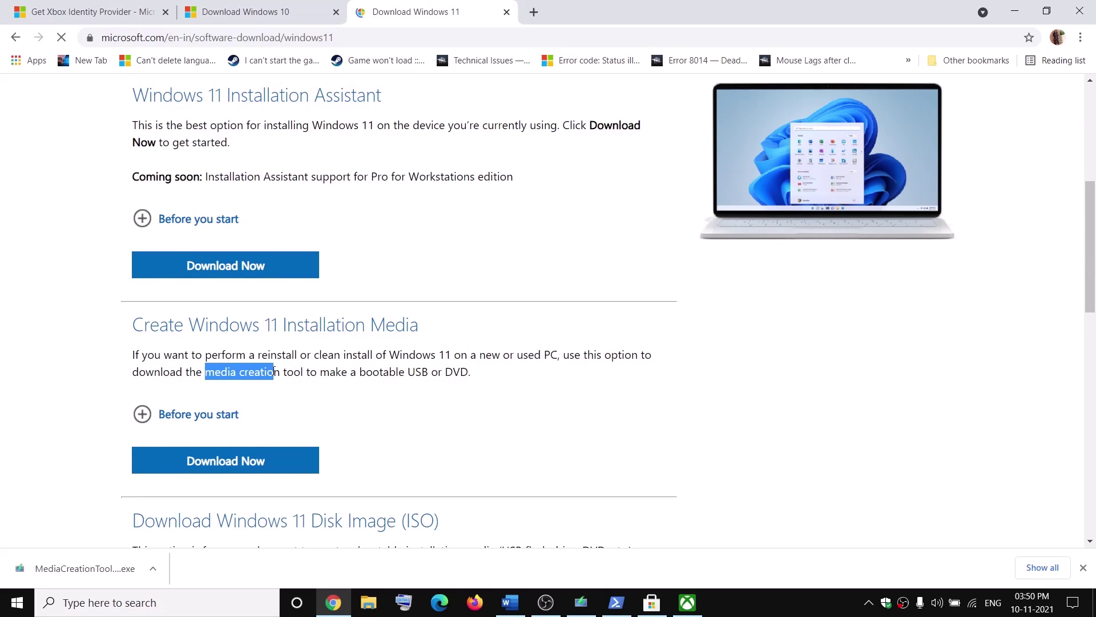
click(229, 463)
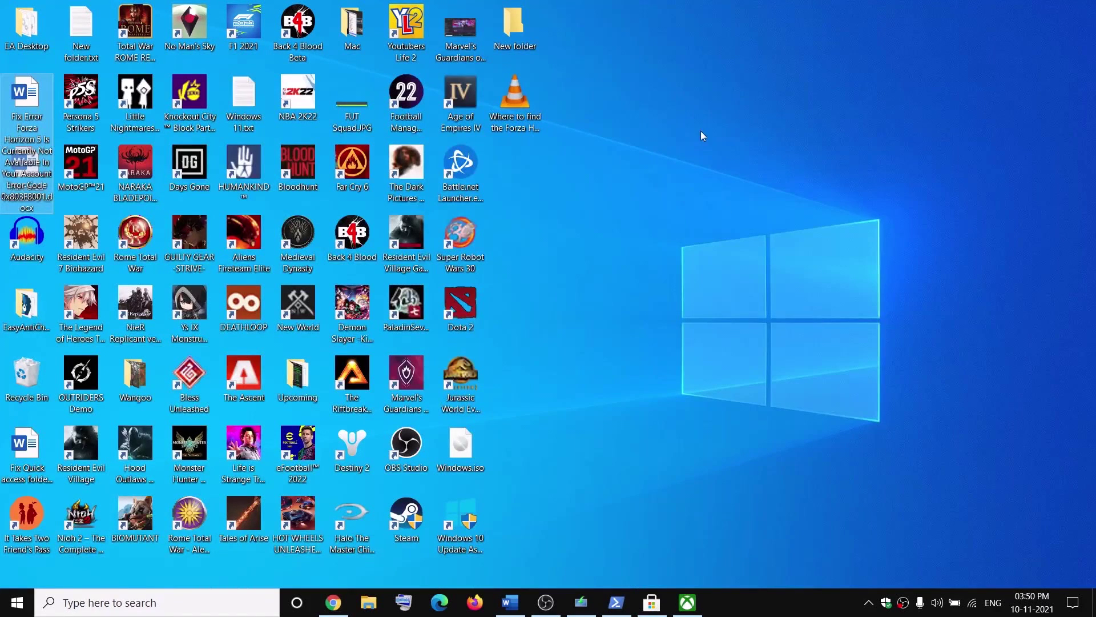
Check the 4.16 GB Windows.iso image and review the guide's Install screenshot in Word
click(476, 449)
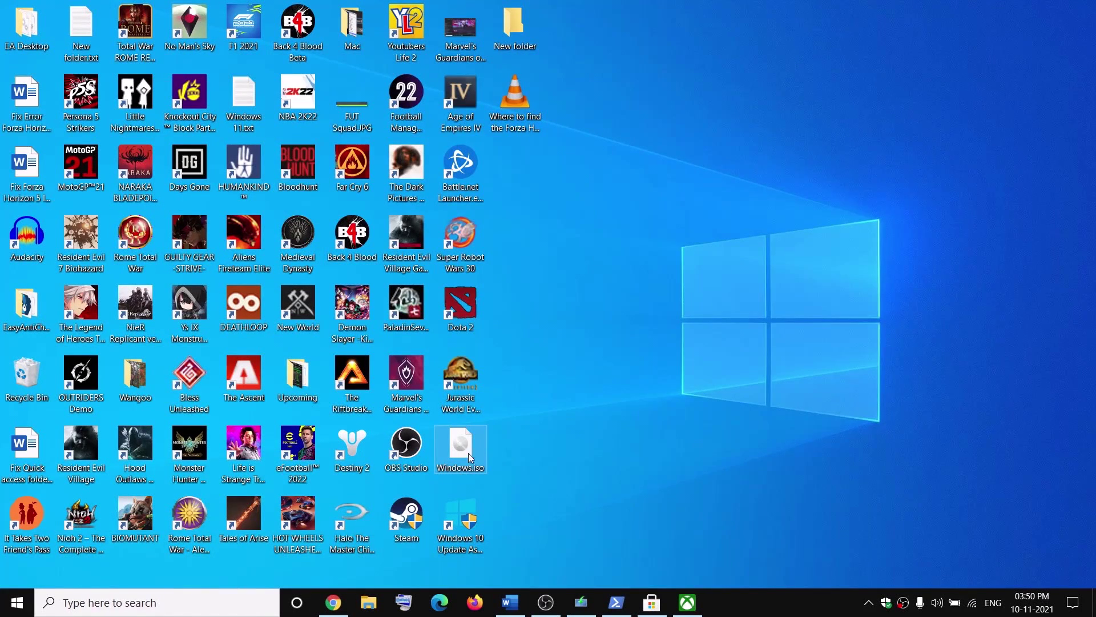
mouse_move(460, 452)
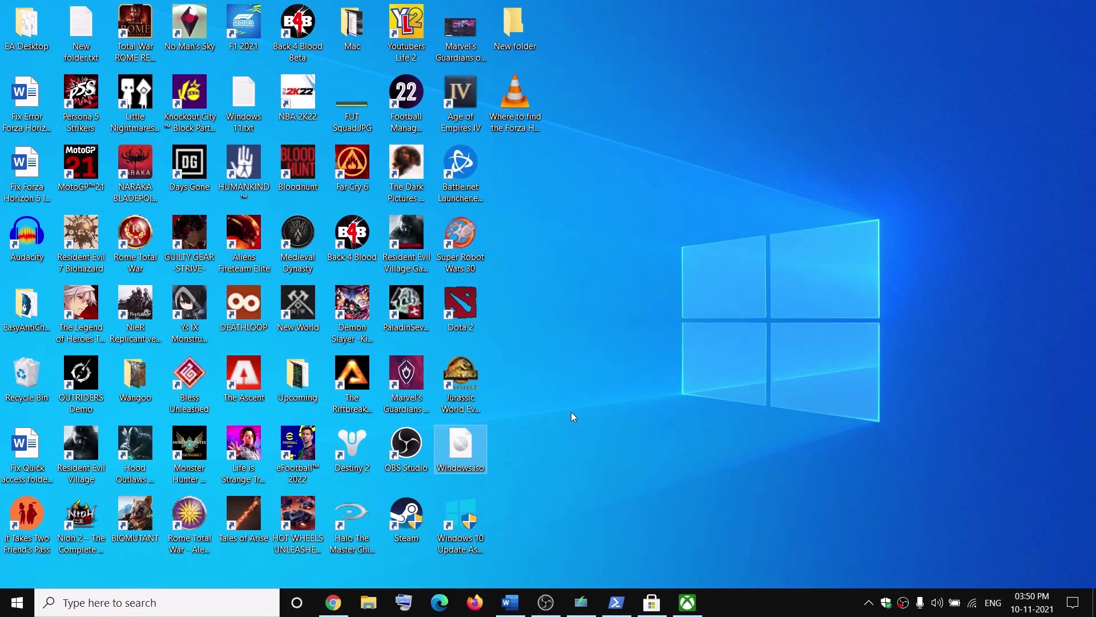
click(510, 602)
scroll(243, 401, down, 4)
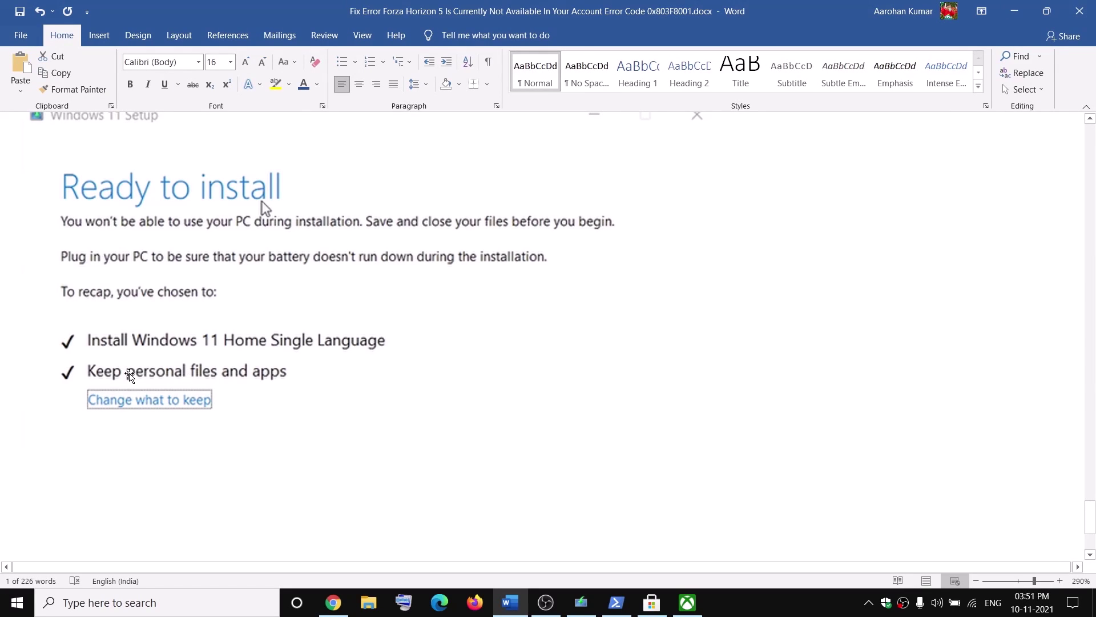
scroll(327, 378, down, 4)
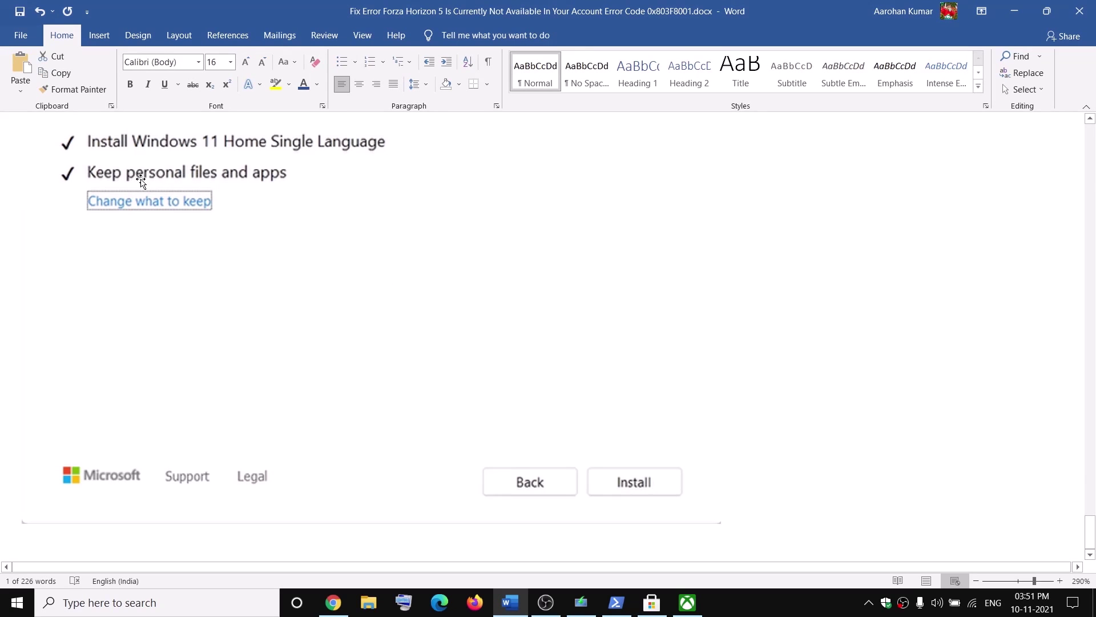
click(651, 602)
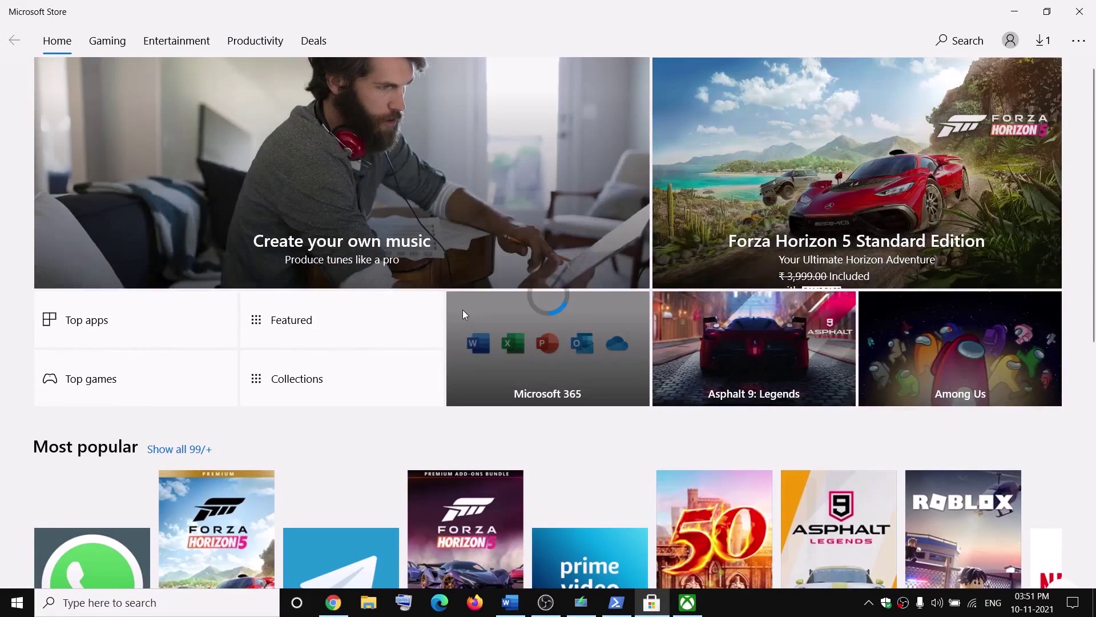
Open the Forza Horizon 5 Standard Edition Store page, confirming the game is installed
click(462, 309)
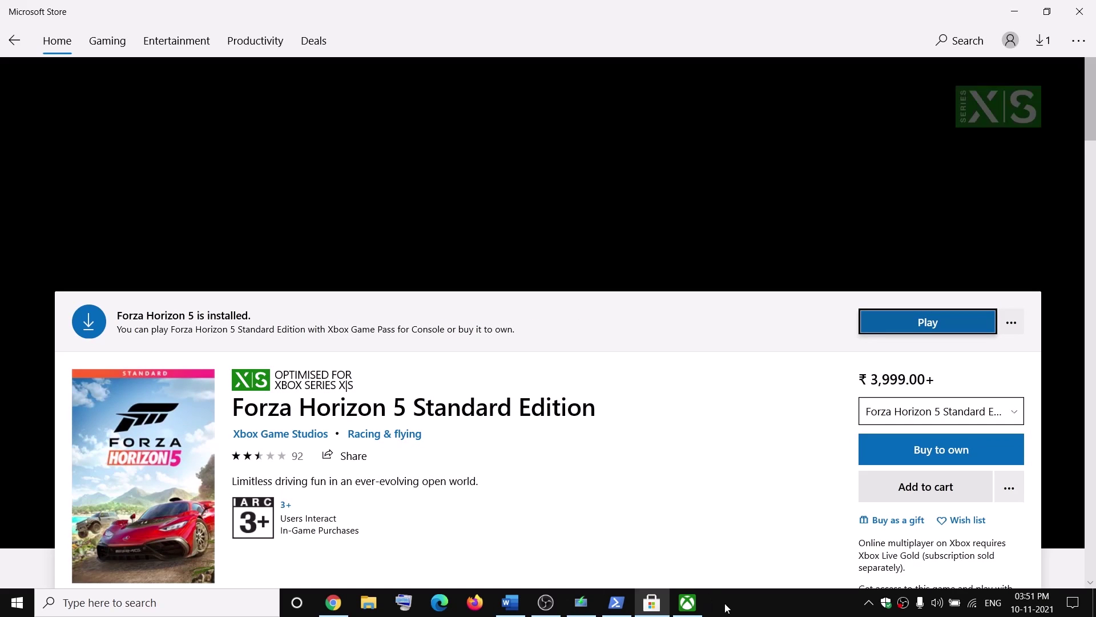
click(790, 613)
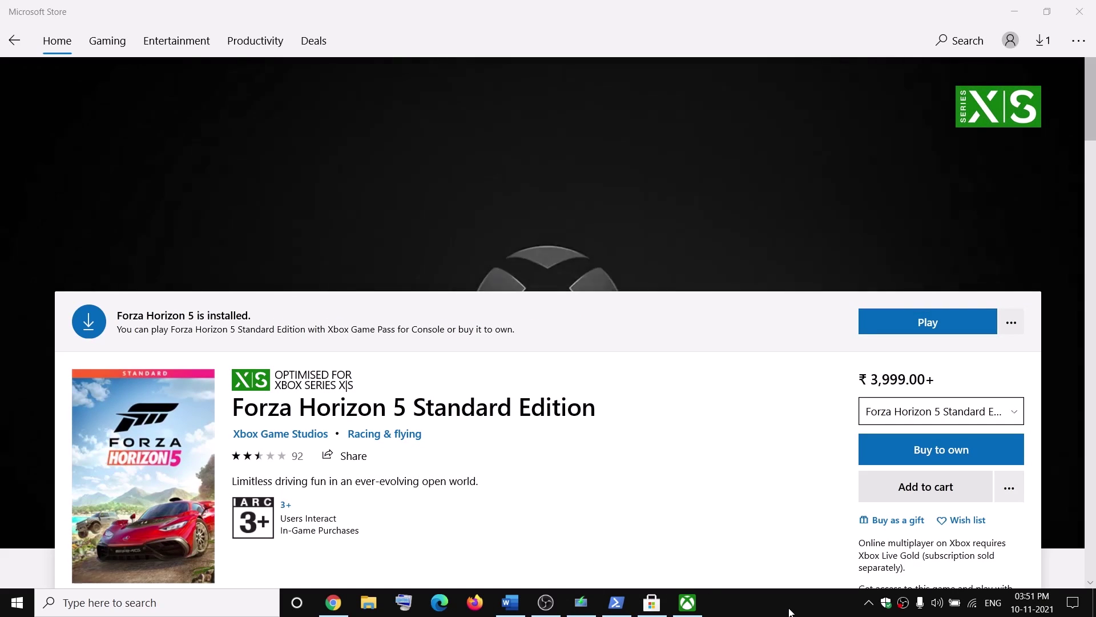